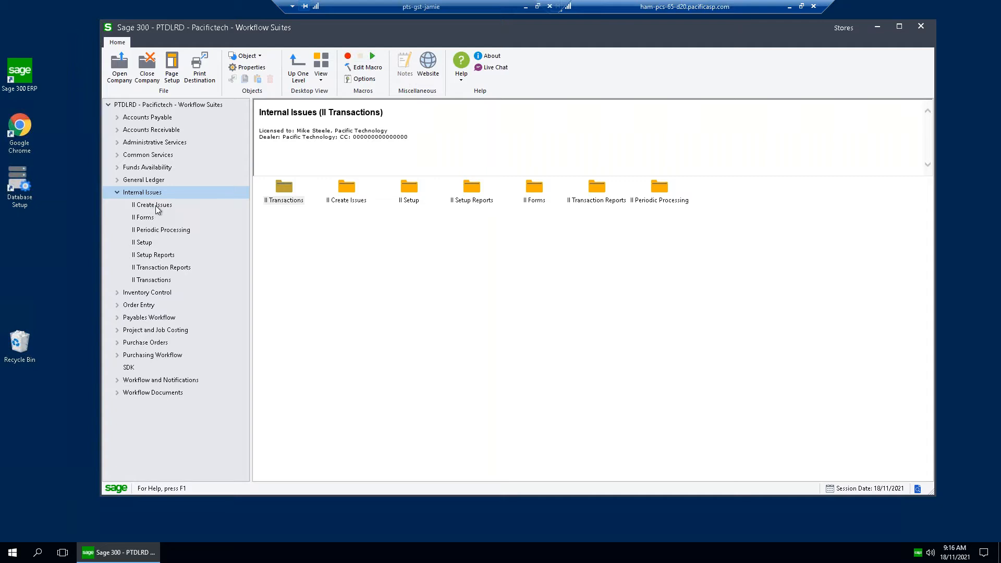
Look through the Internal Issues folders for creating issues, forms, periodic processing, setup, setup reports and transaction reports.
click(152, 207)
click(151, 219)
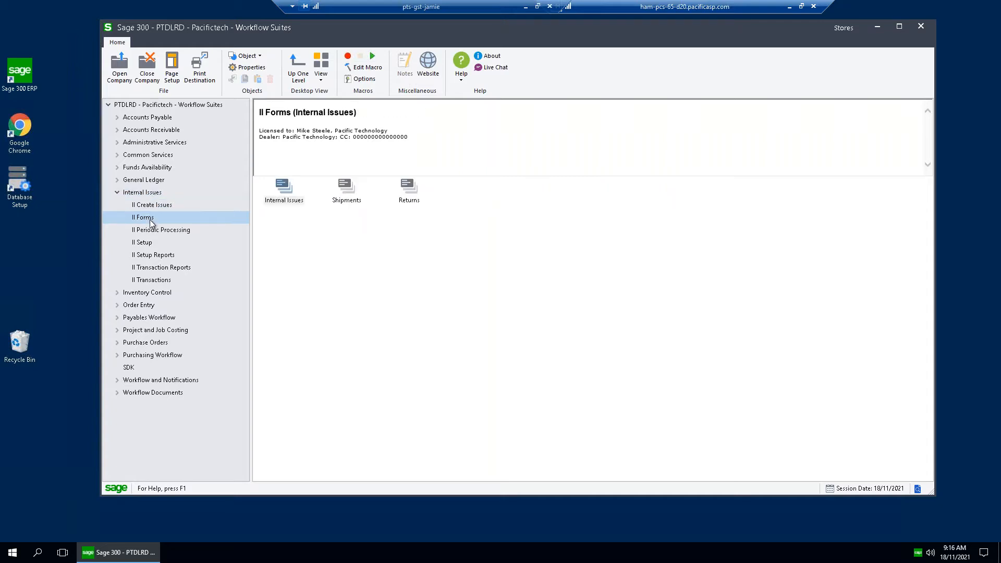
click(153, 231)
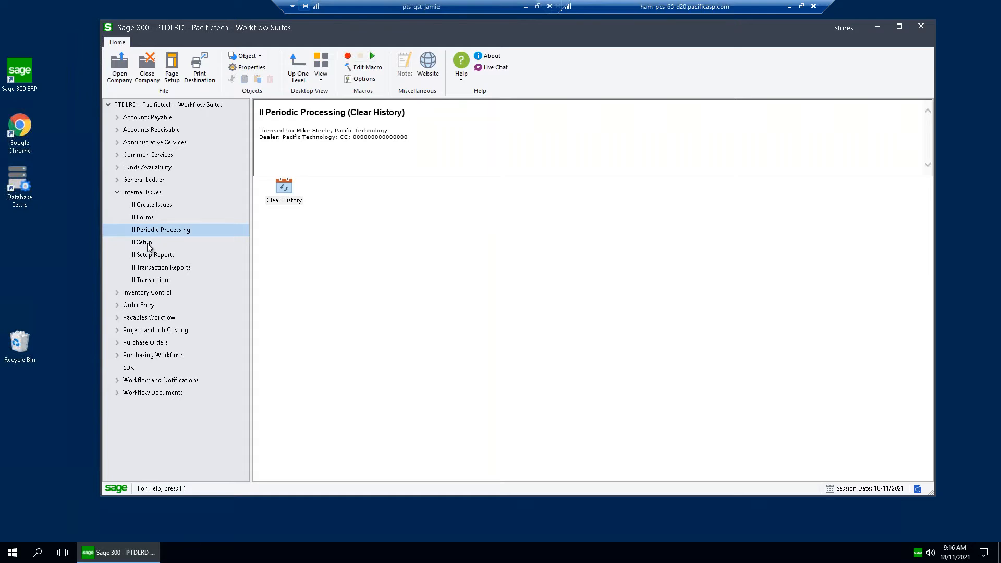
click(148, 245)
click(151, 256)
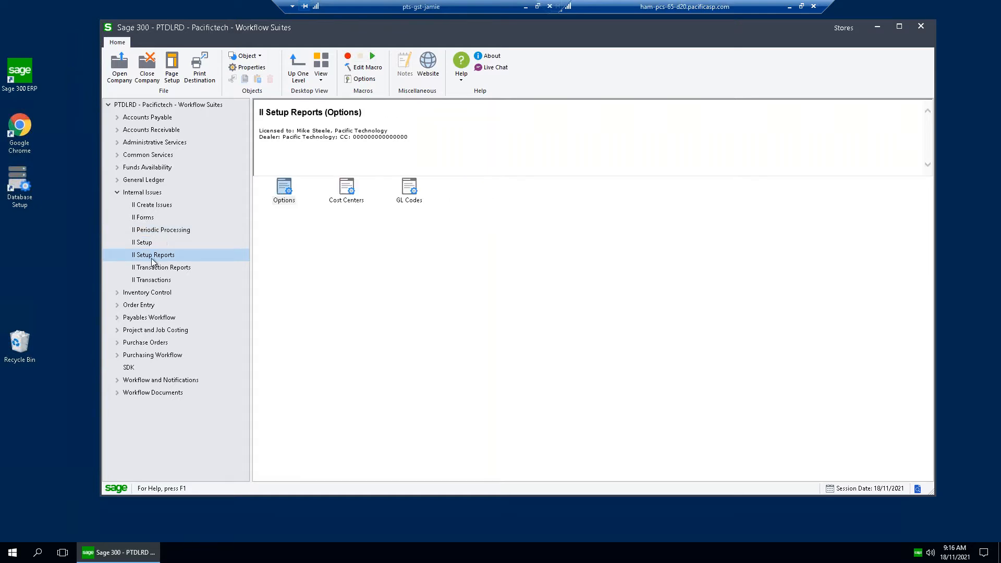
click(155, 269)
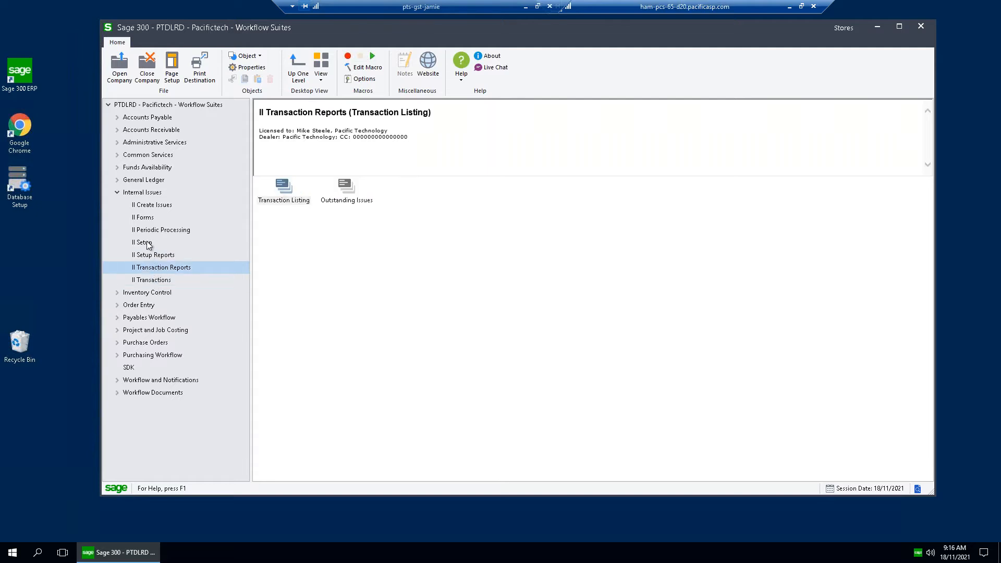
Look up cost center MKTG in the Internal Issues setup and view its integration settings.
click(149, 244)
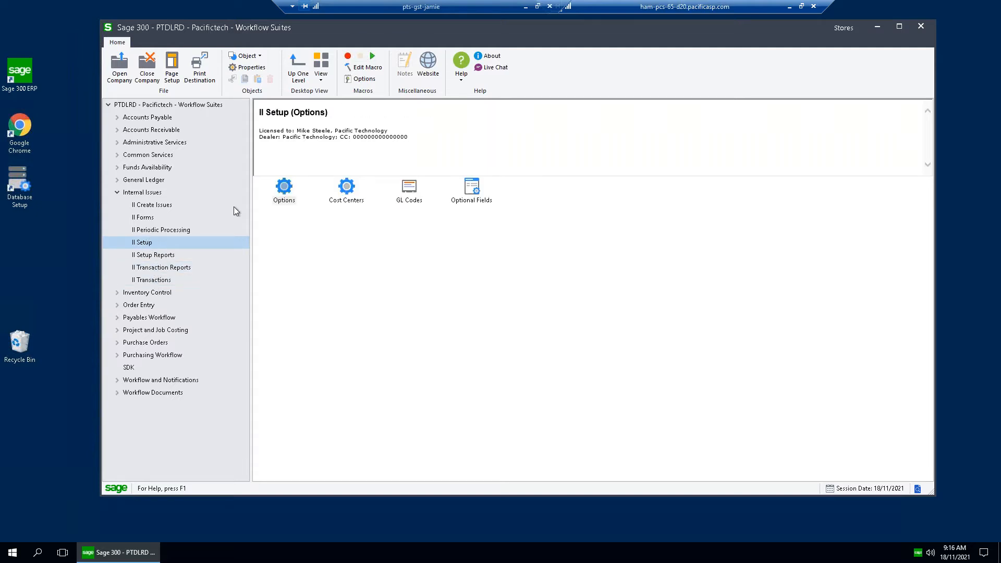
double_click(347, 188)
text(MKT)
key(Tab)
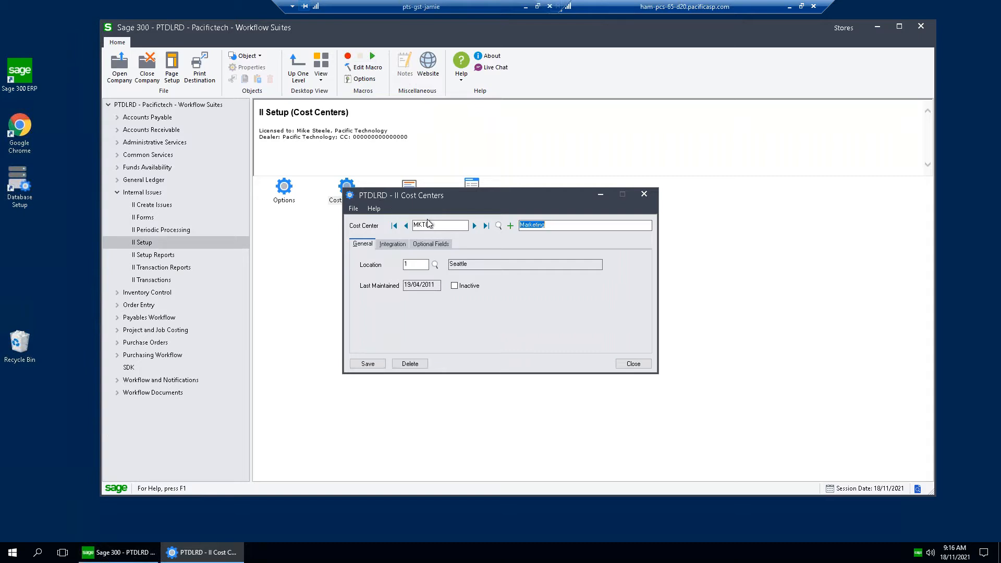
click(394, 245)
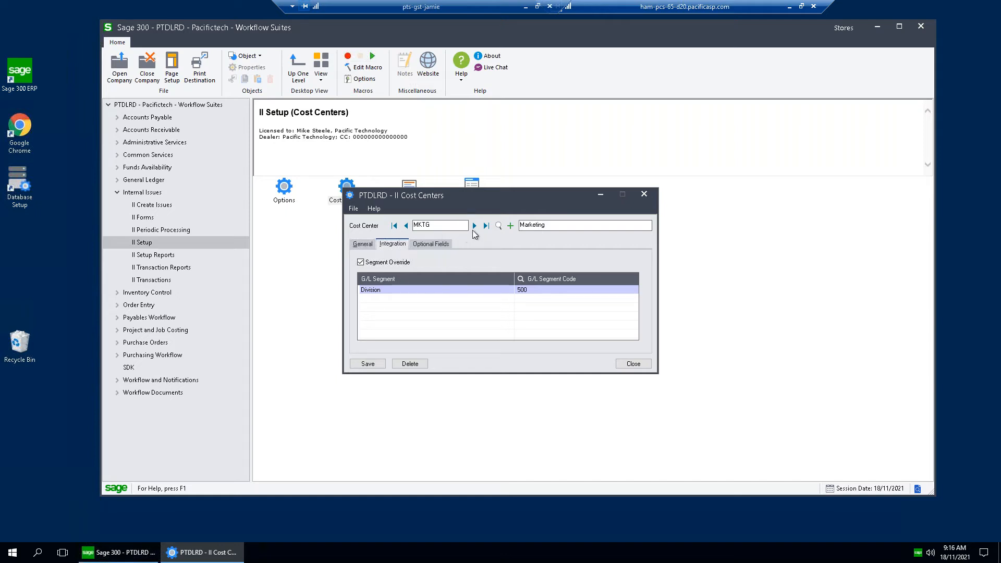
Look up cost center IT, review its G/L segment code and general details, and close the cost centers window.
drag(432, 225, 397, 236)
text(IT)
key(Tab)
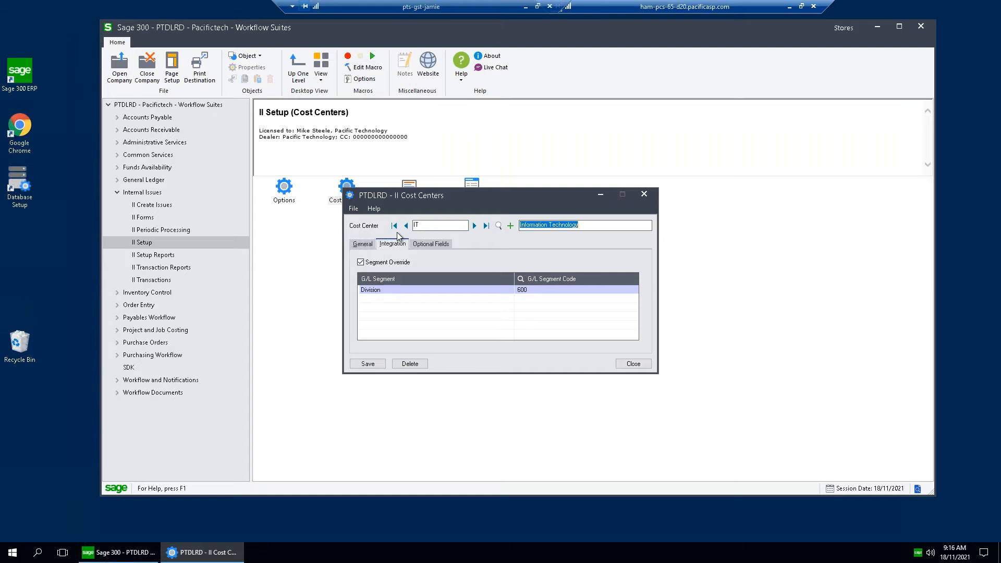
click(550, 288)
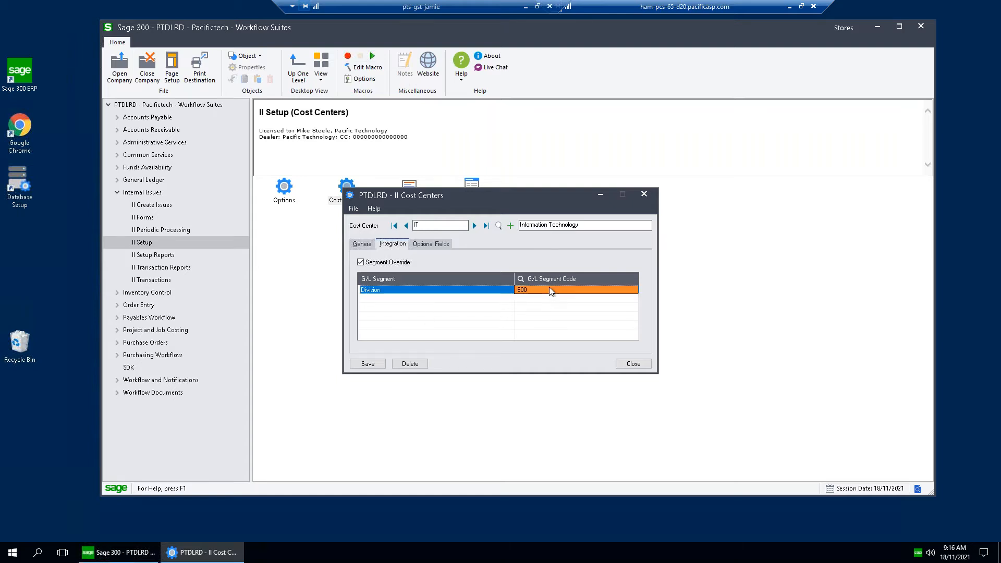
click(363, 244)
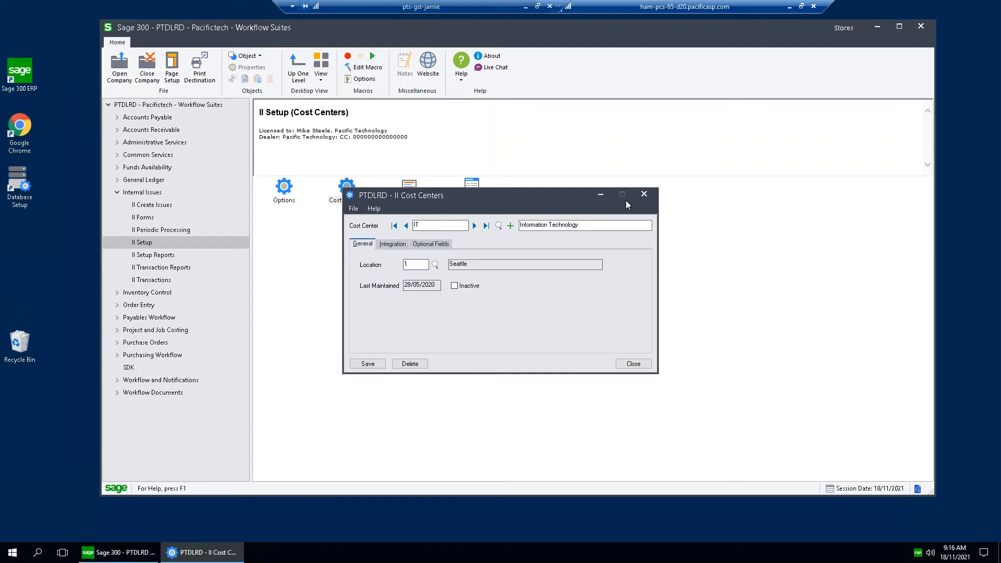
click(650, 197)
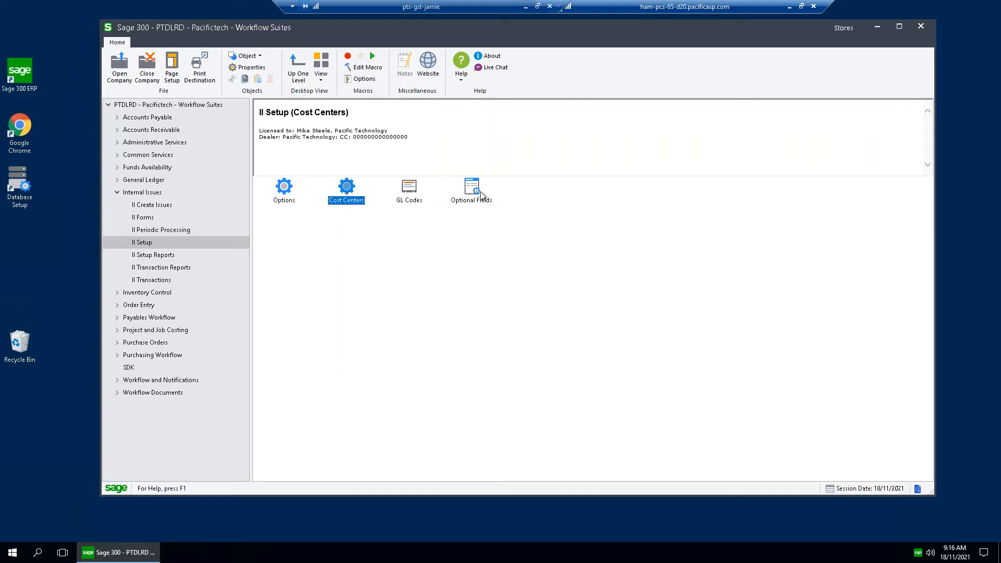
Review the category and expense account of the first record in the Internal Issues GL Codes setup, and close it.
click(411, 190)
double_click(412, 191)
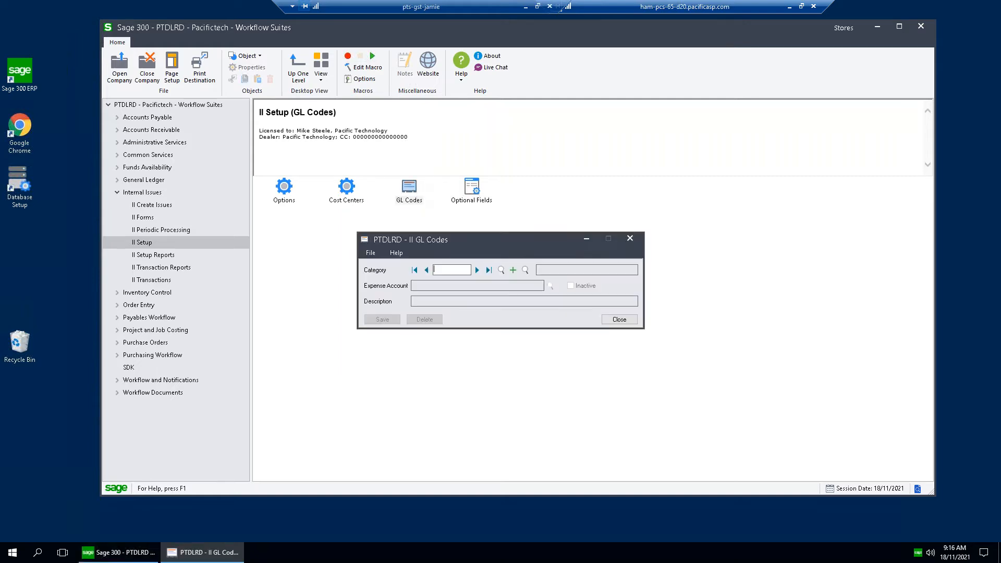
click(476, 272)
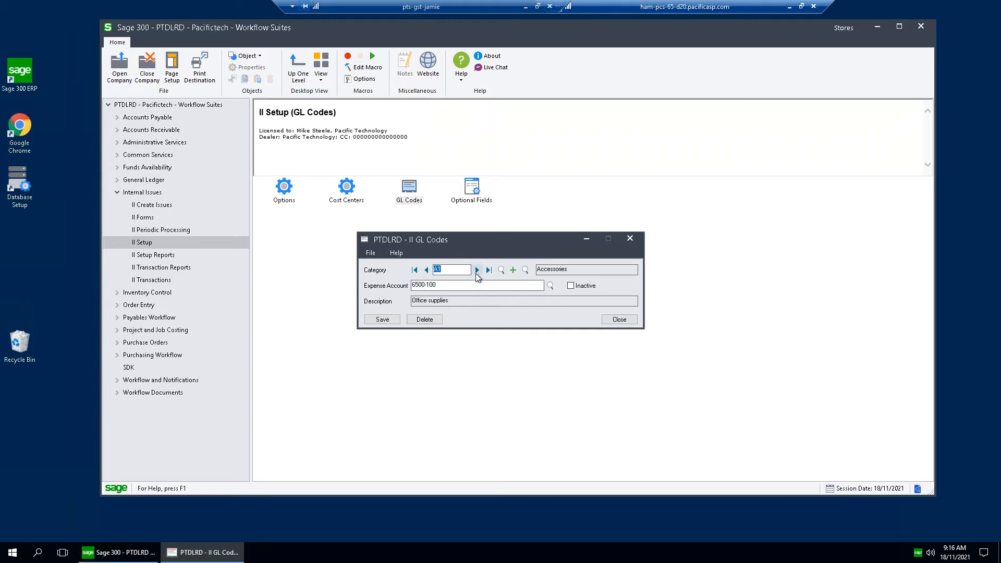
drag(496, 242, 518, 233)
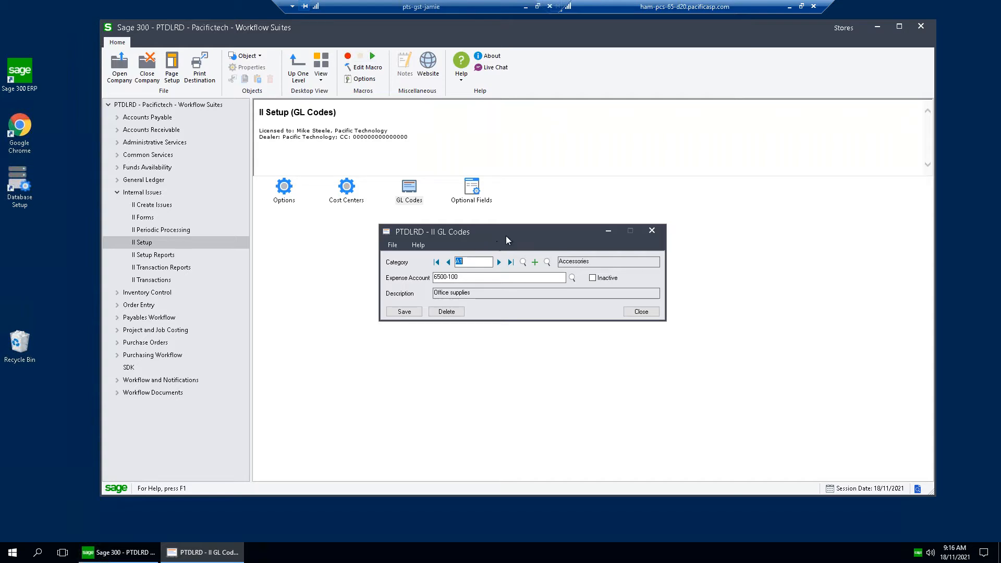
drag(506, 236, 511, 235)
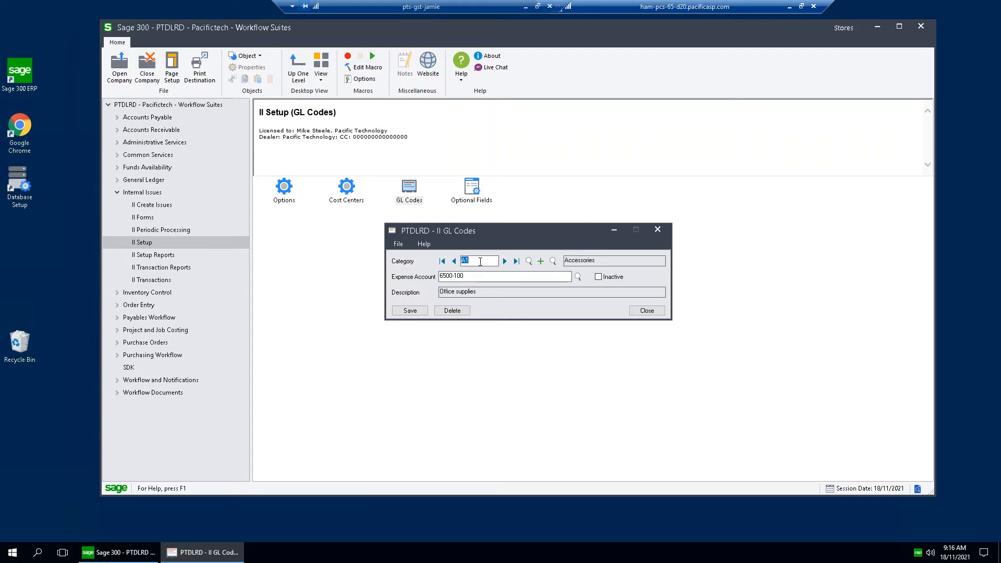
drag(471, 276, 411, 277)
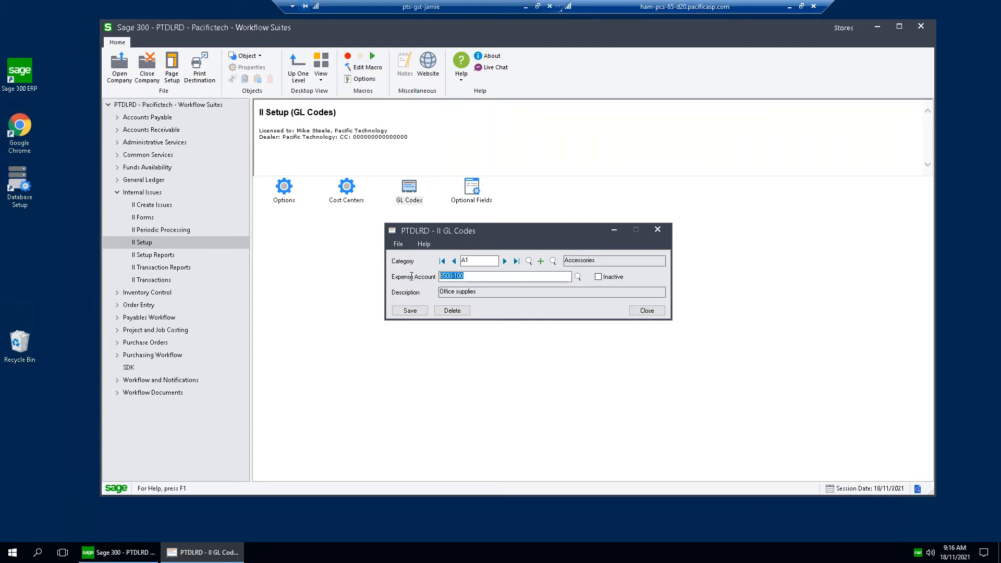
click(471, 259)
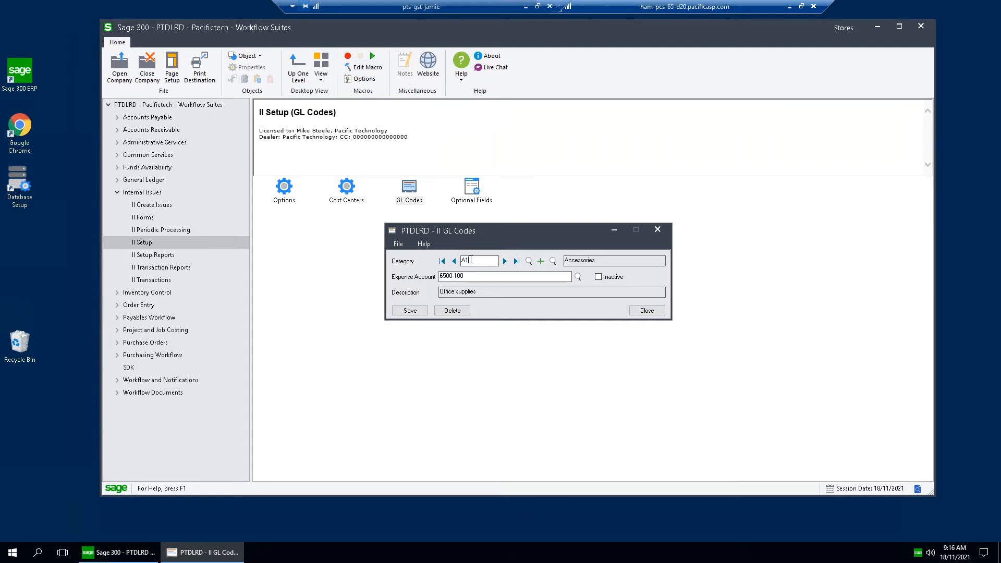
click(346, 185)
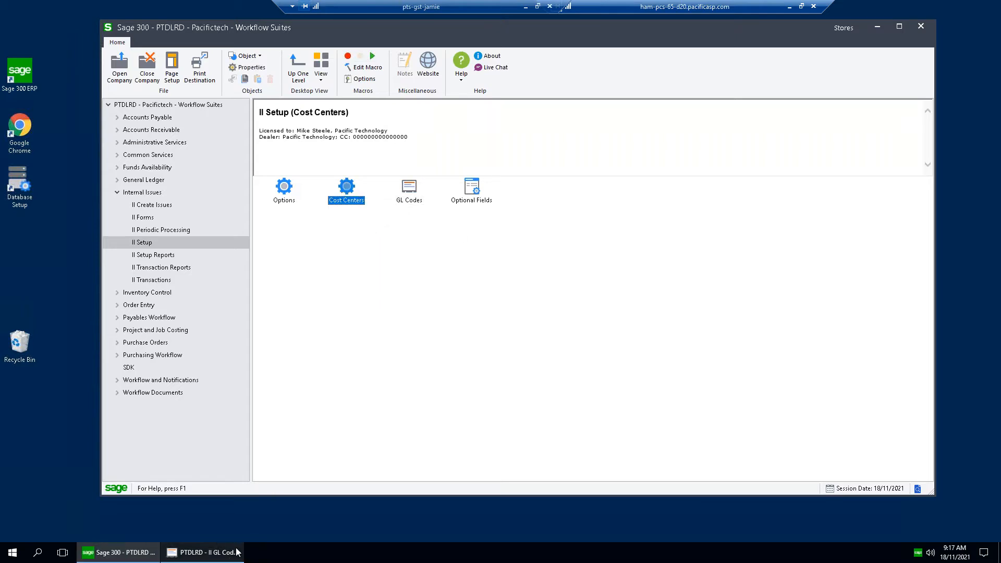
click(213, 552)
click(659, 228)
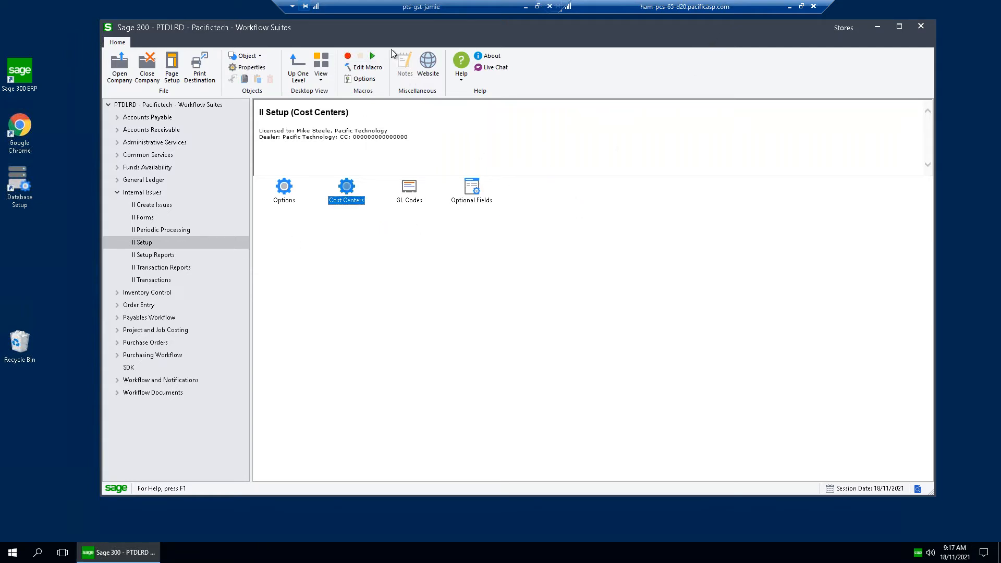
Review the processing and document numbering settings in the Internal Issues options, and close them without saving.
drag(404, 29, 406, 31)
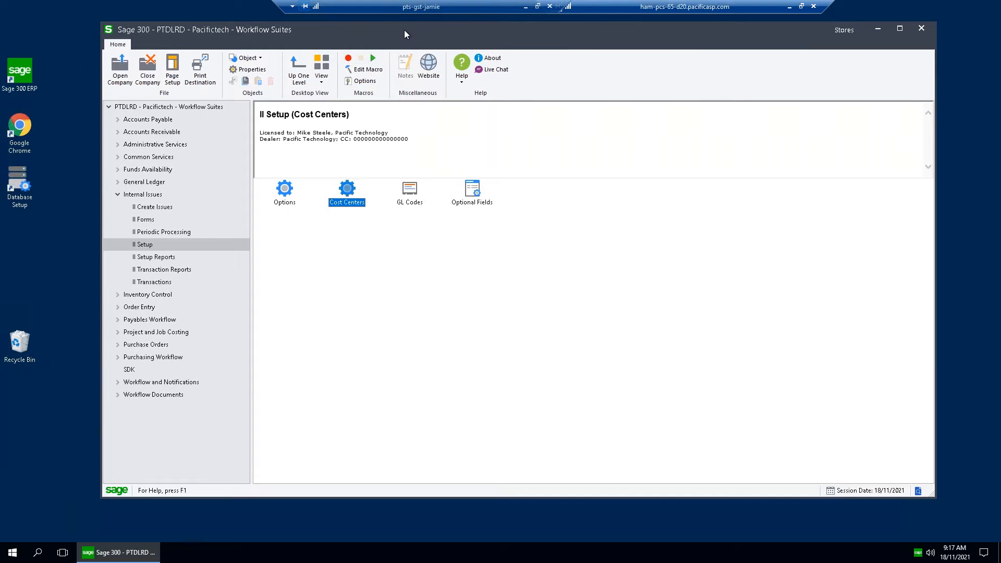
double_click(285, 190)
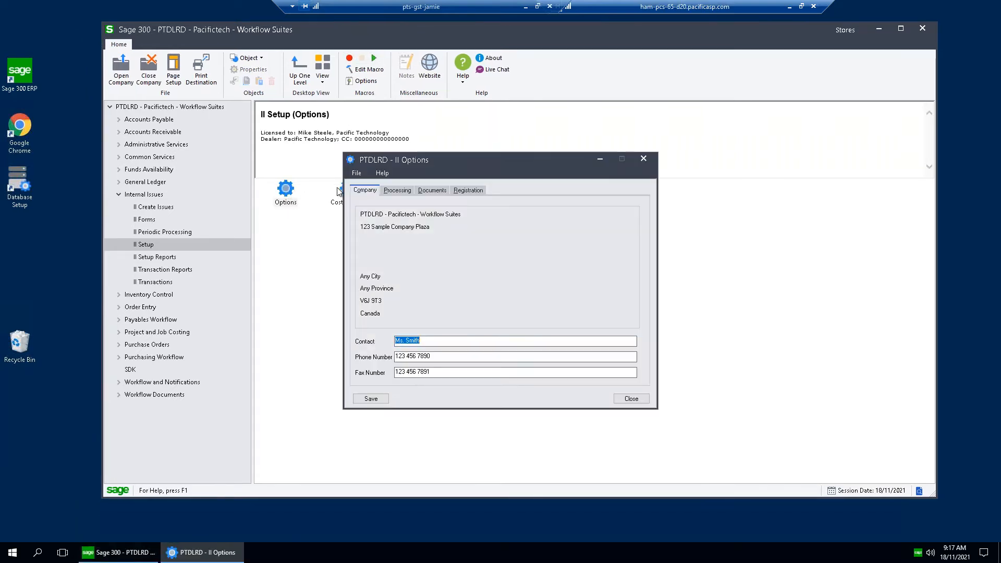
click(393, 192)
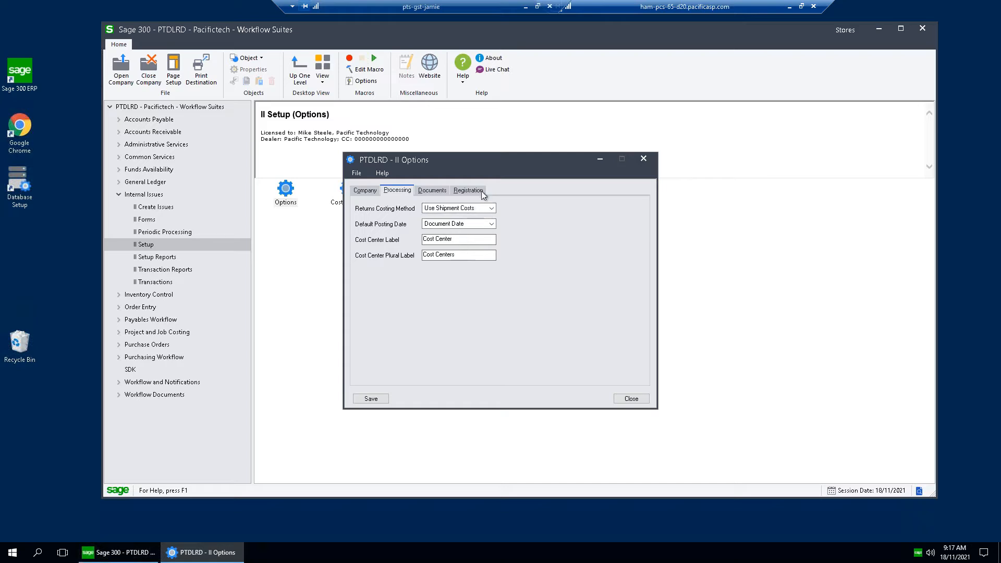
drag(500, 166, 503, 161)
click(434, 185)
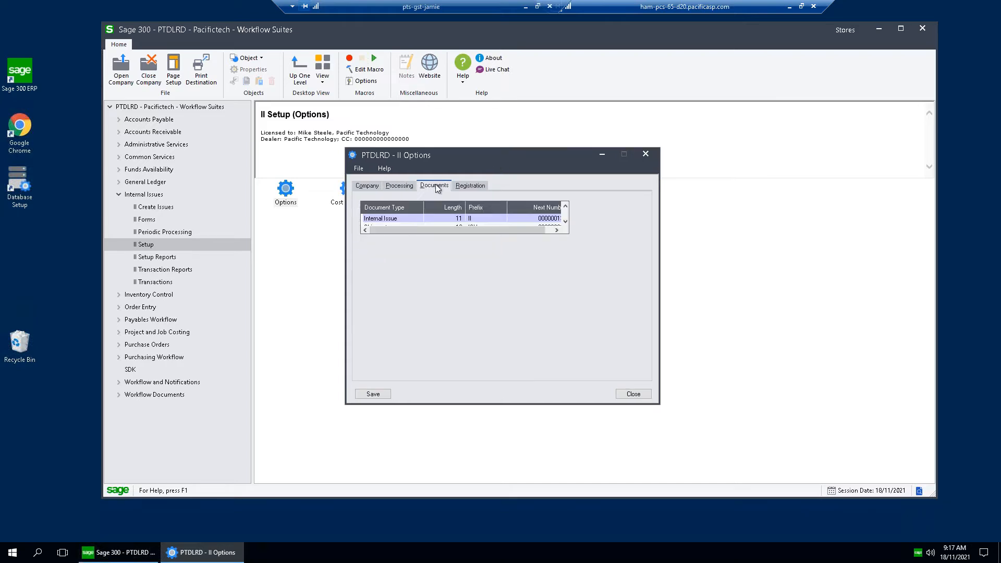
click(633, 394)
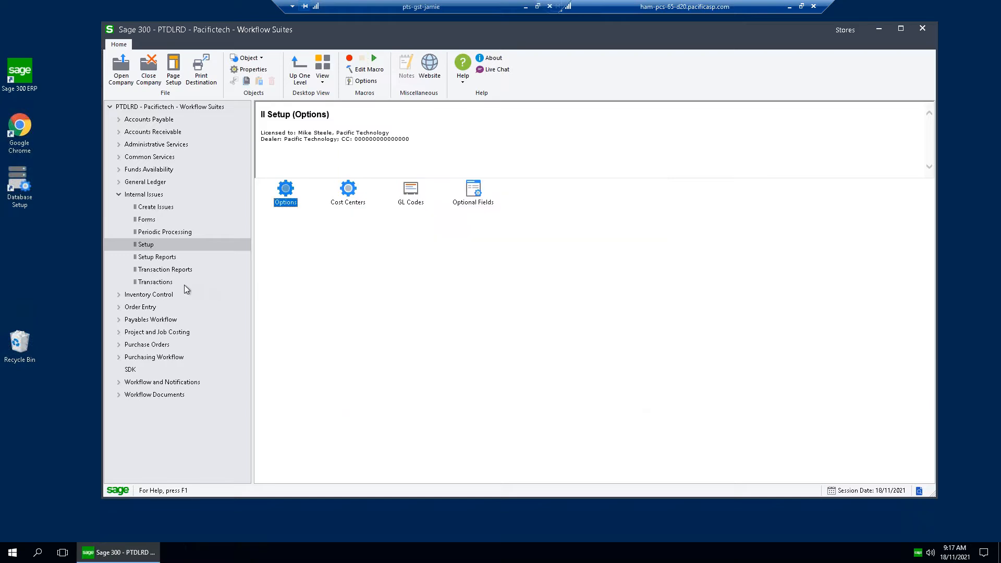
Look over the Internal Issues, Shipments and Returns entries in the II Transactions folder.
click(163, 283)
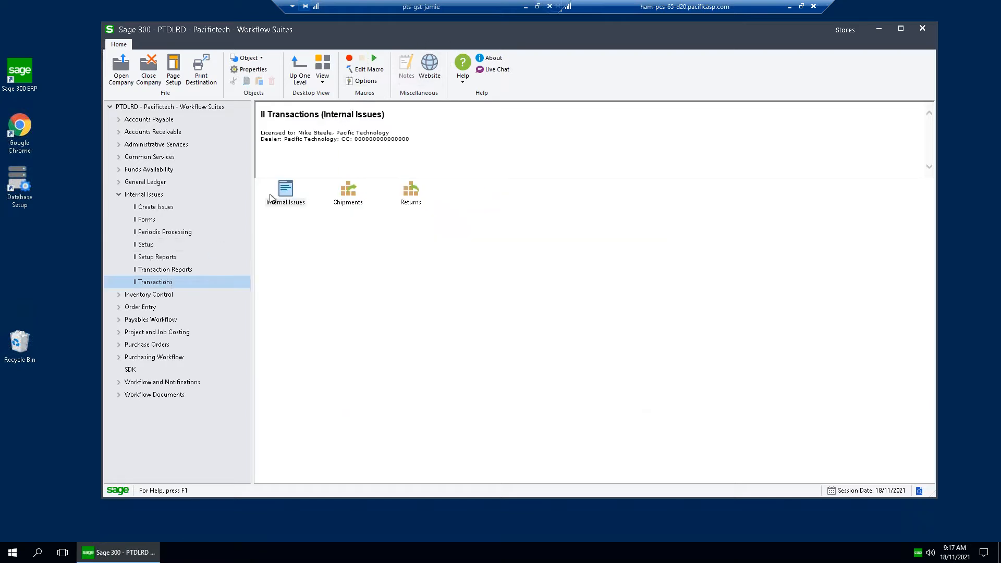
drag(445, 36, 459, 37)
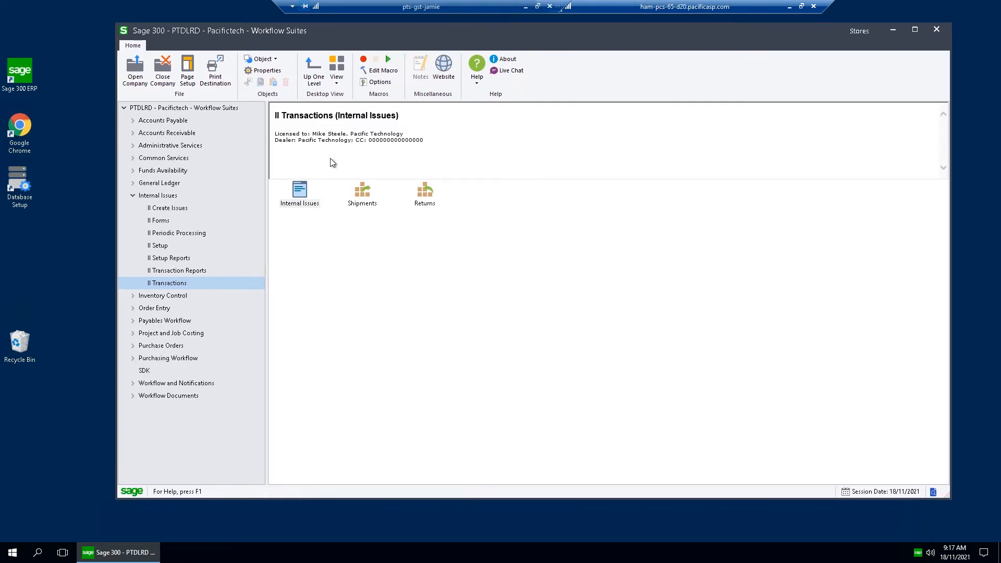
click(303, 191)
click(367, 201)
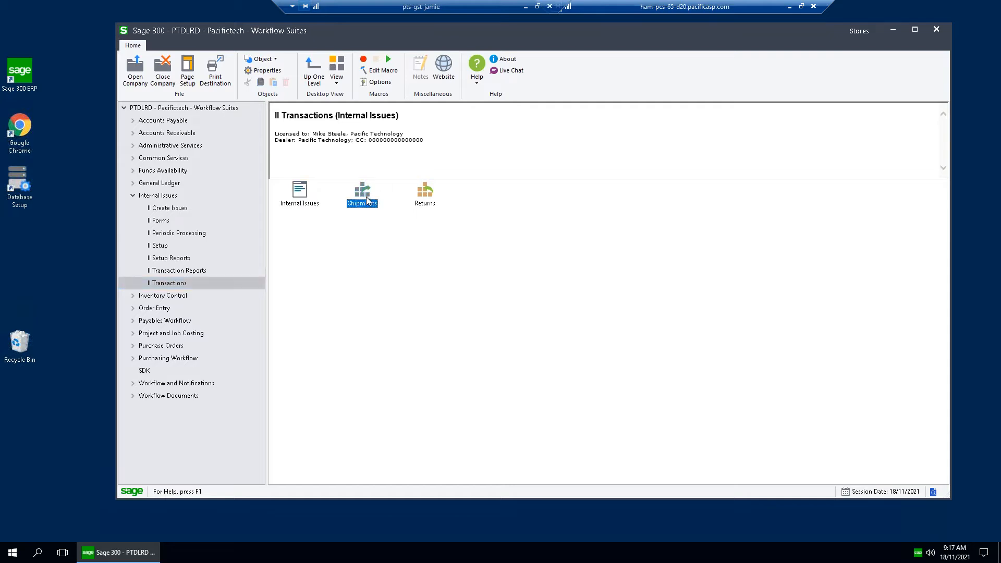
click(433, 191)
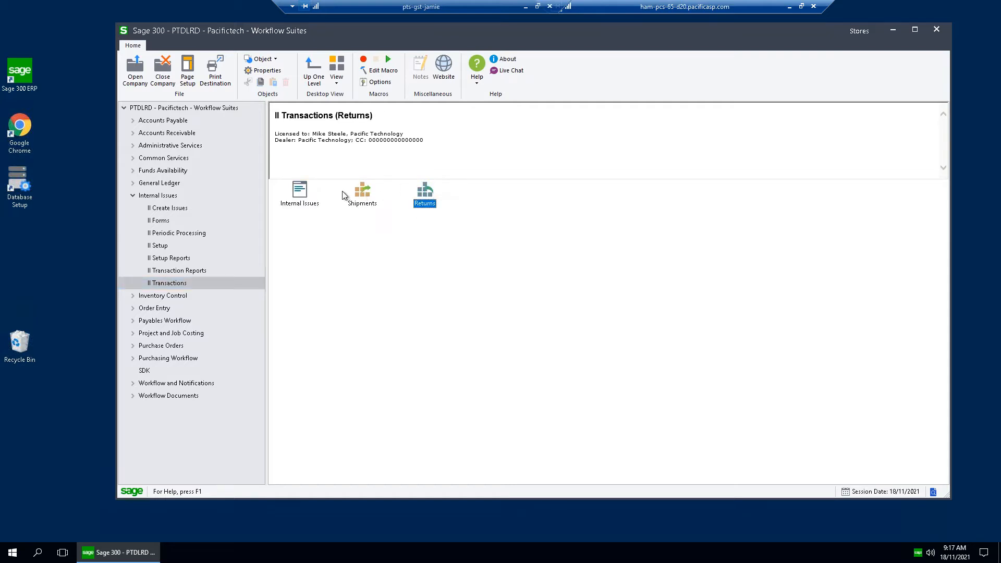
Open a new internal issue in a maximized window and set its cost center to MKTG.
double_click(310, 204)
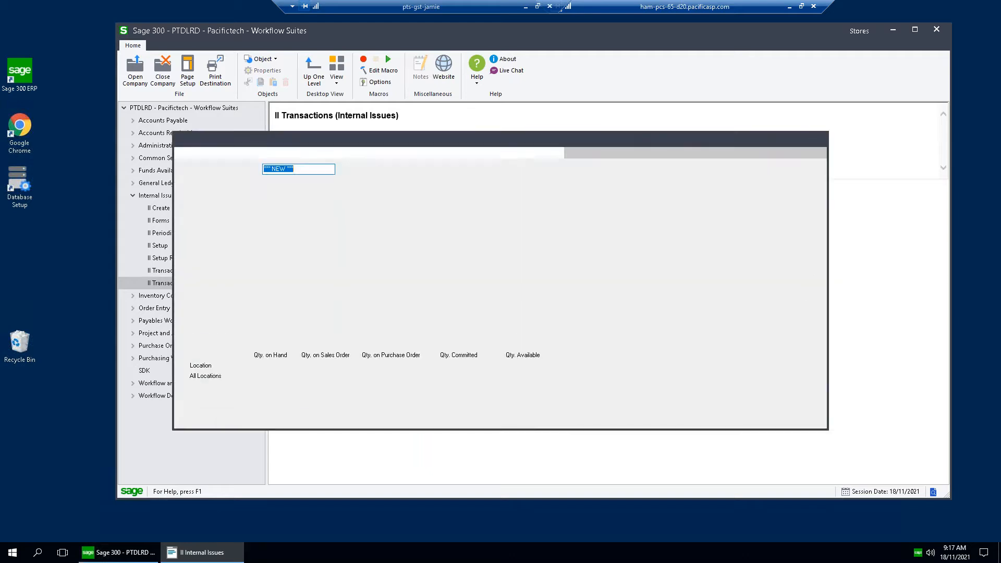
double_click(374, 141)
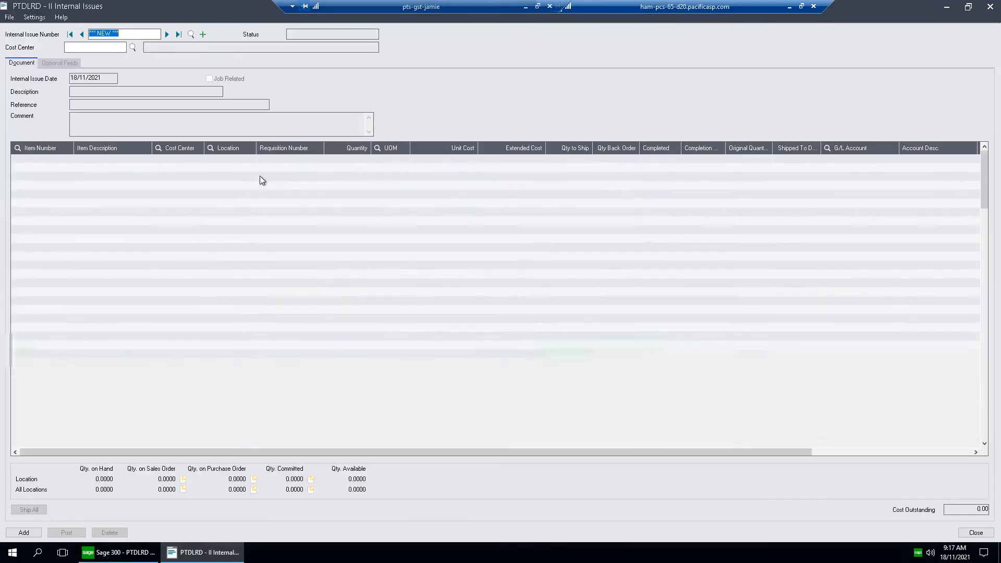
click(119, 45)
text(MKTG)
key(Tab)
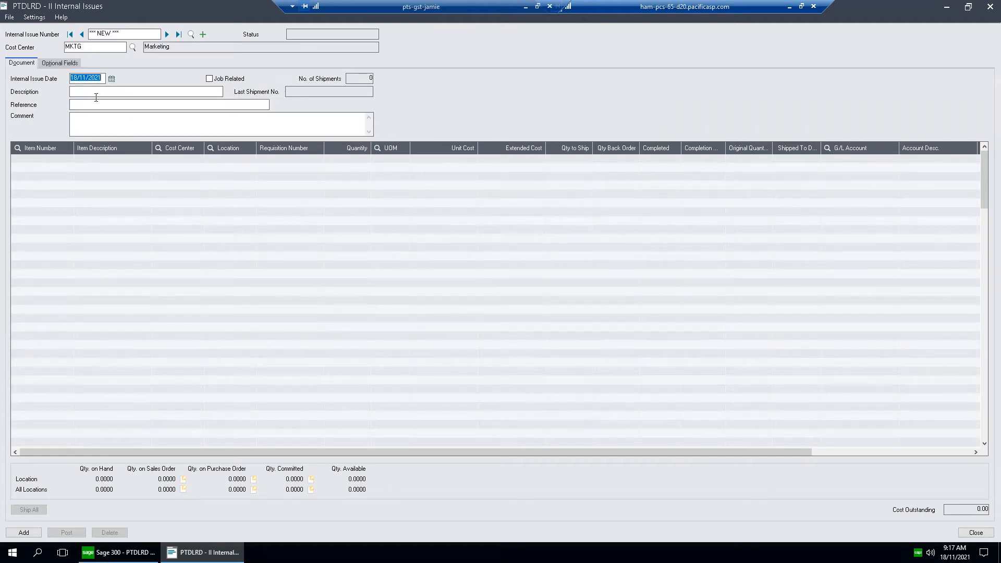
Preview the Job Related option, switch it off again, and add item A1-103/0 as the first detail line of the internal issue.
click(211, 80)
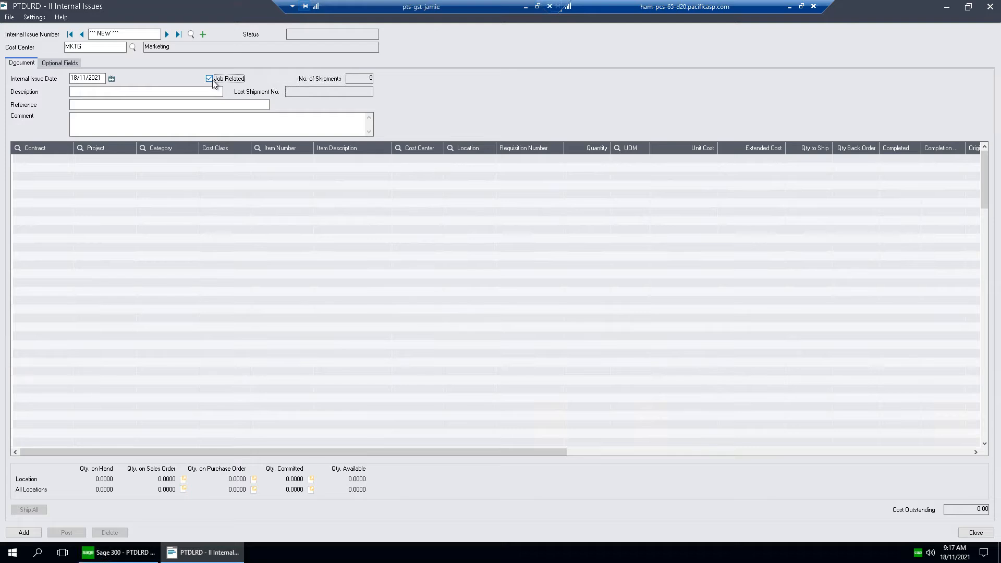
click(211, 80)
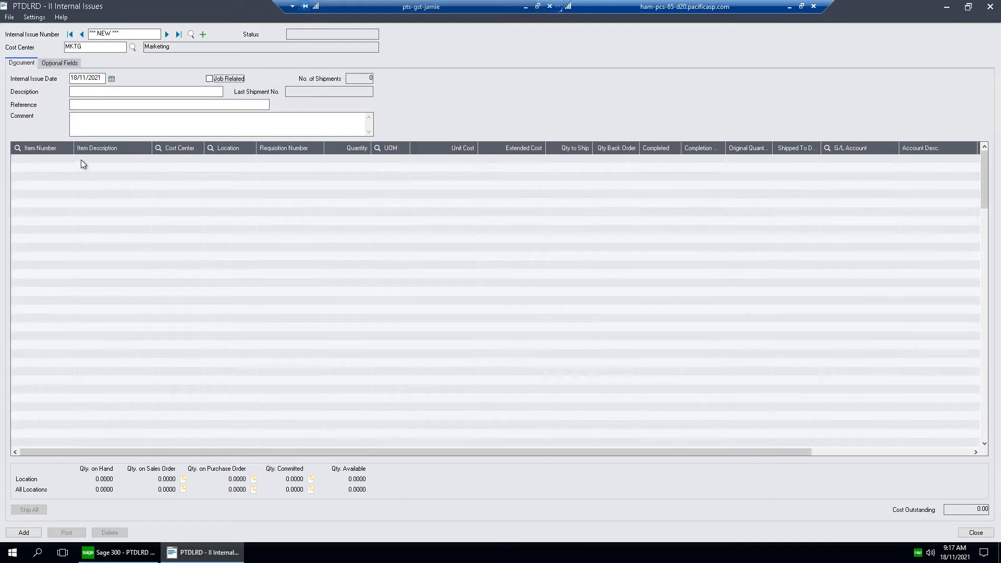
click(58, 160)
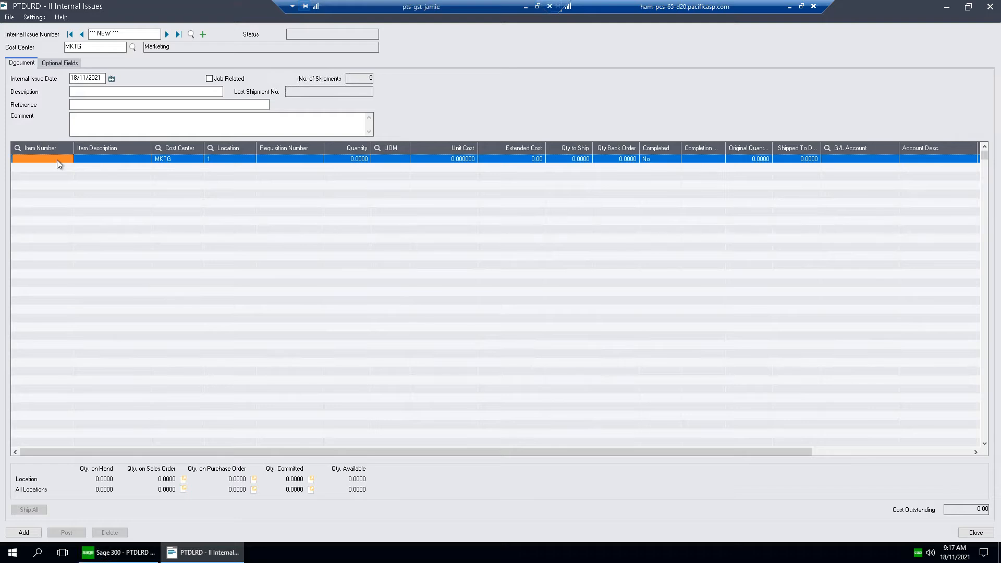
text(A1-103/0)
key(Tab)
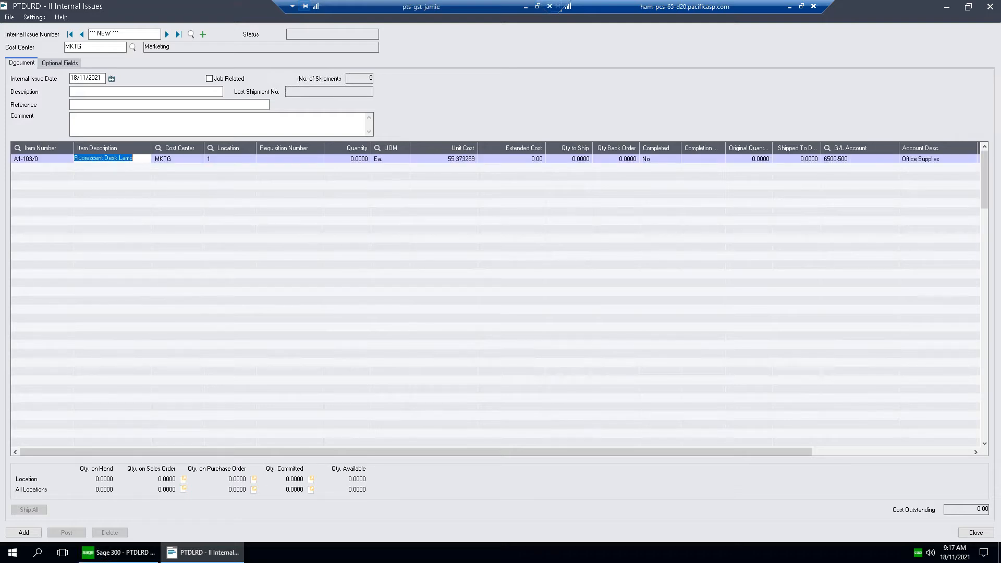
Set the quantity of the A1-103/0 detail line to 10.
key(Tab)
key(Tab)
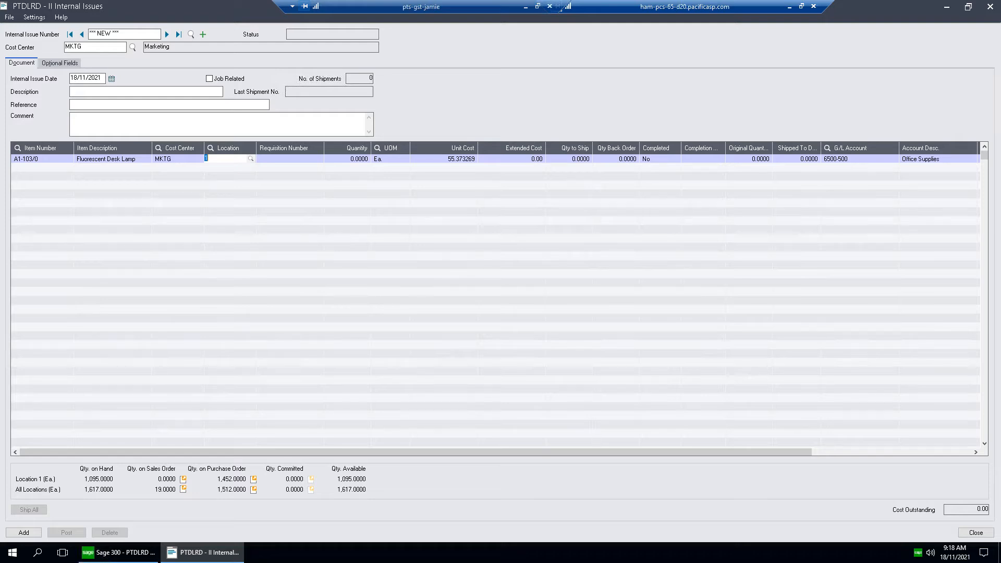
key(Tab)
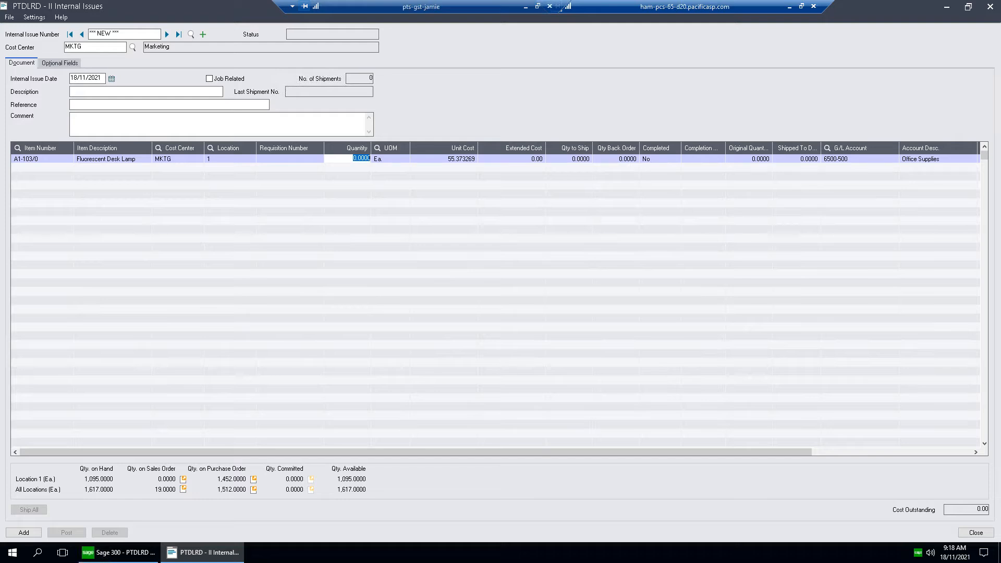
click(277, 159)
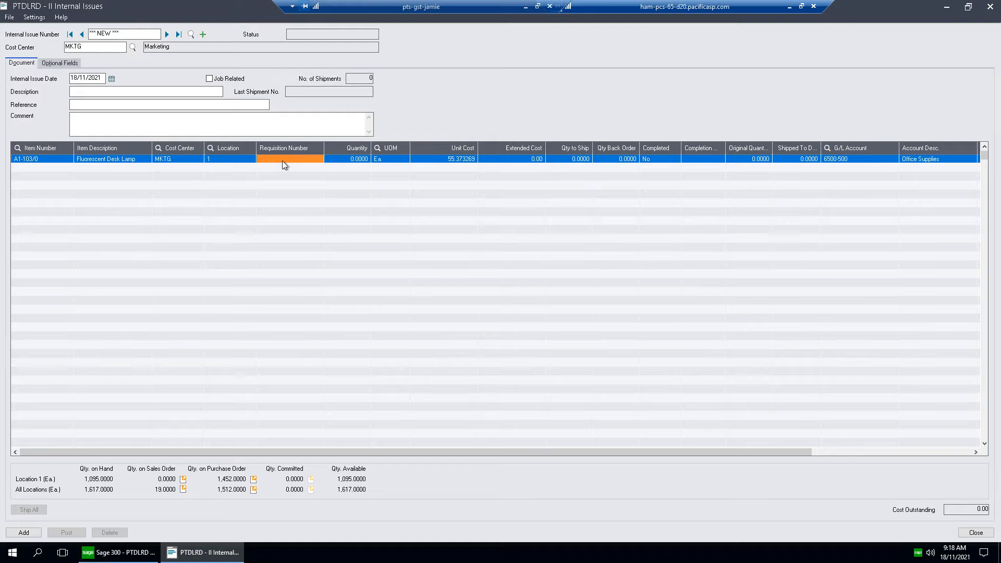
click(351, 159)
click(351, 160)
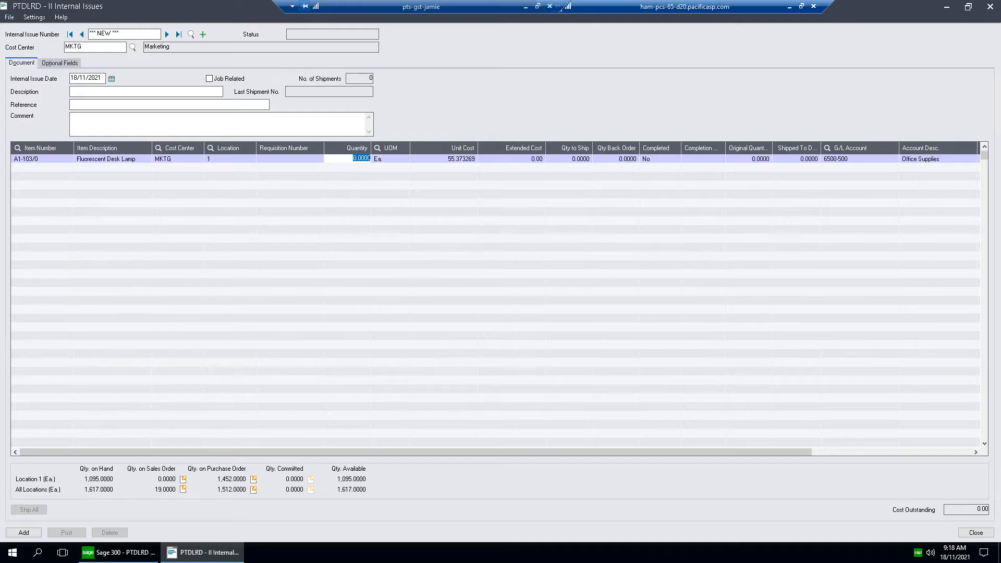
text(10)
key(Tab)
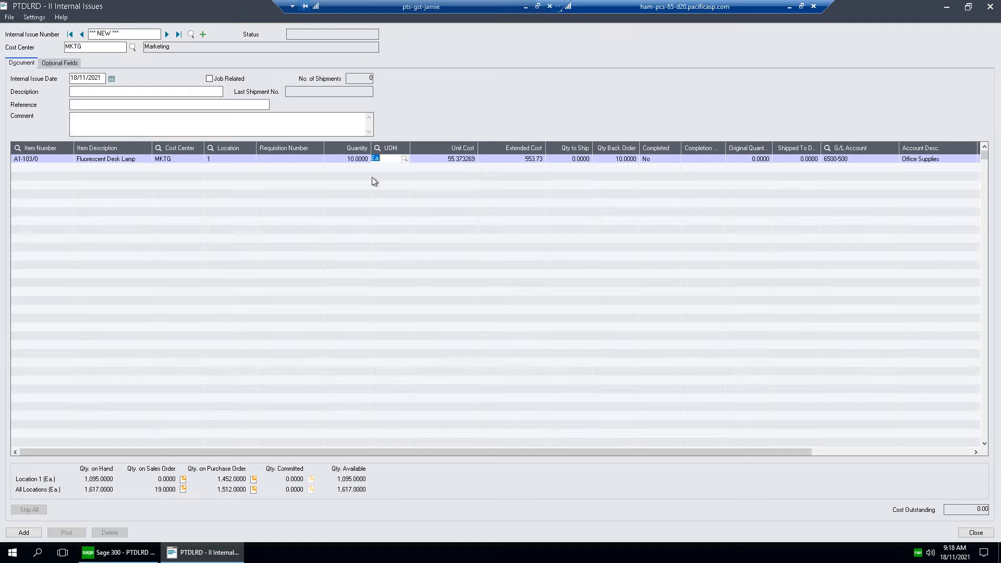
Examine the A1-103/0 line's unit of measure, unit cost, quantity, Completed flag, G/L account and comments columns.
click(378, 163)
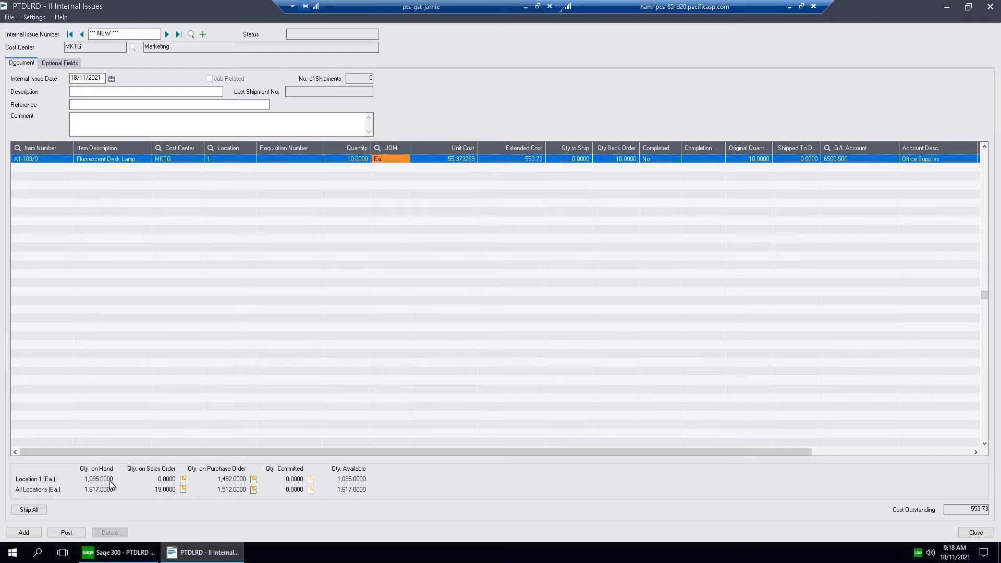
click(405, 158)
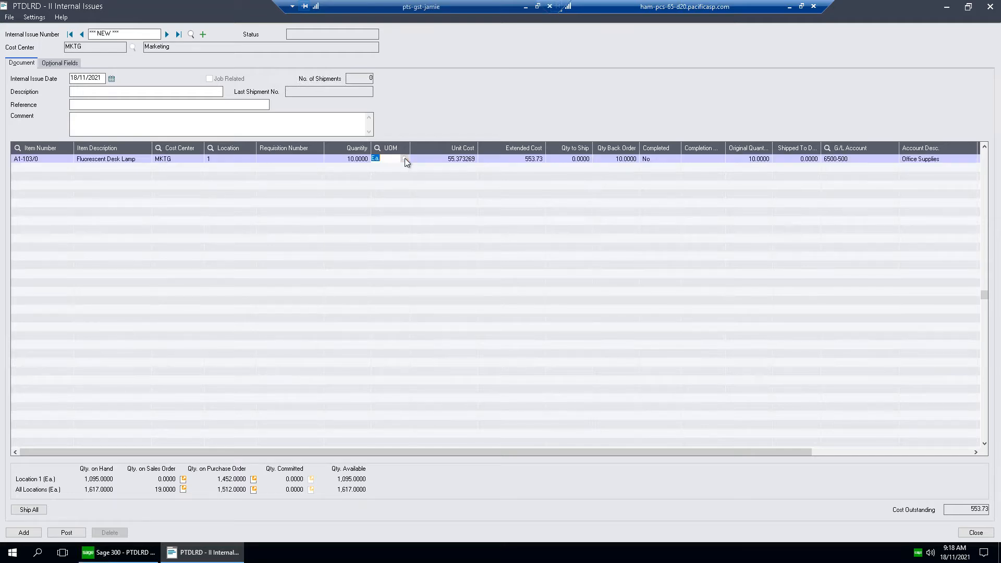
click(430, 162)
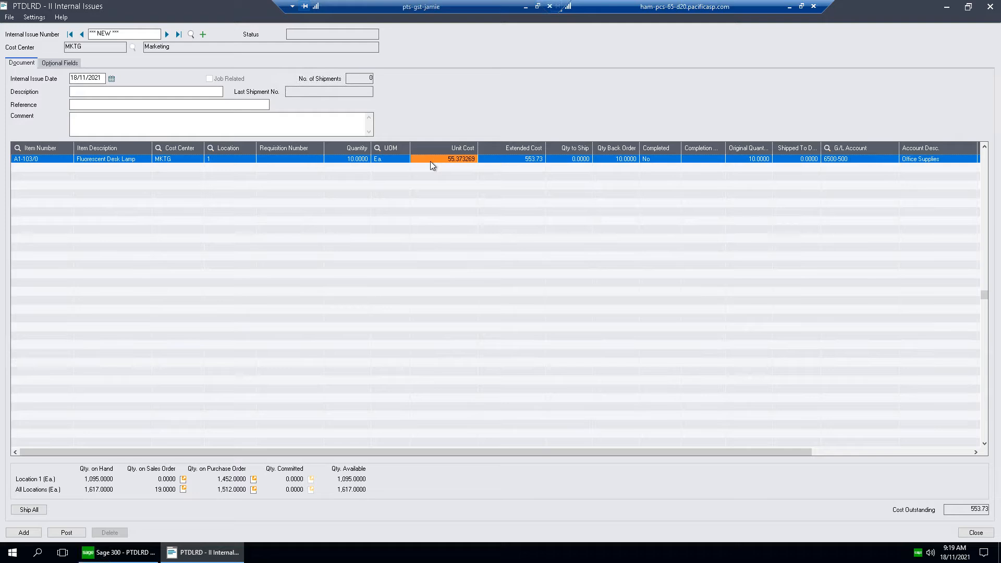
click(655, 158)
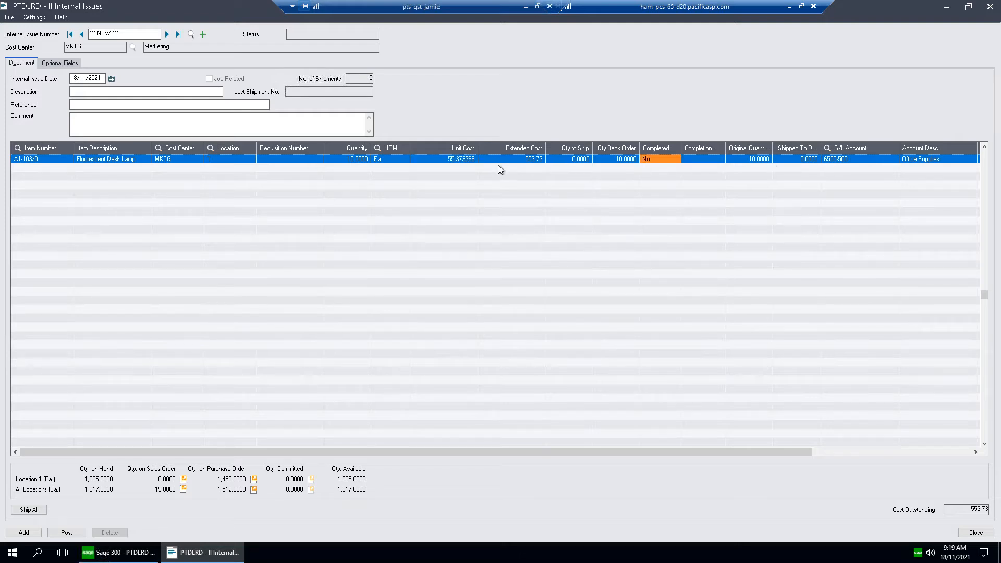
click(363, 159)
click(642, 159)
click(844, 159)
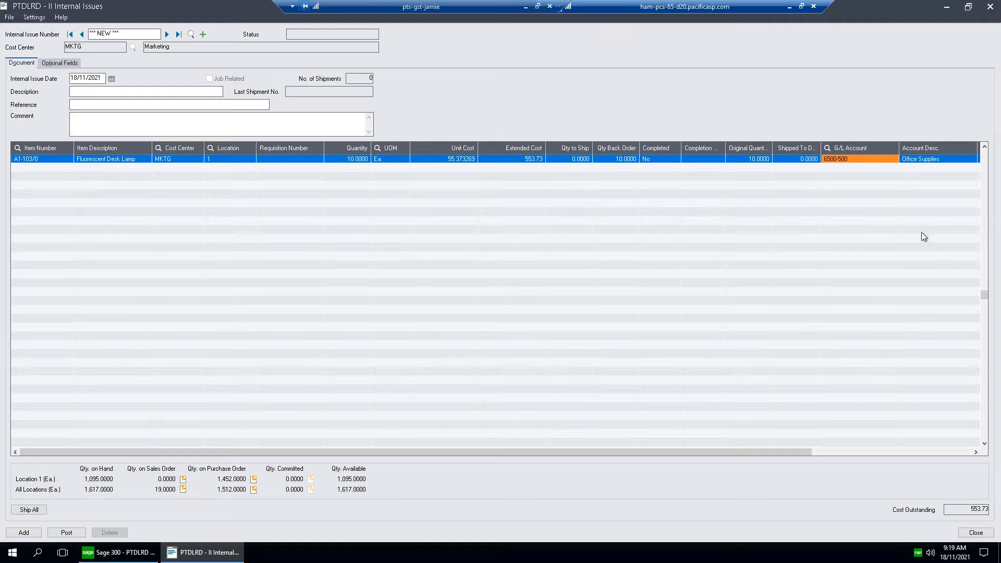
drag(803, 451, 936, 445)
drag(757, 436, 840, 158)
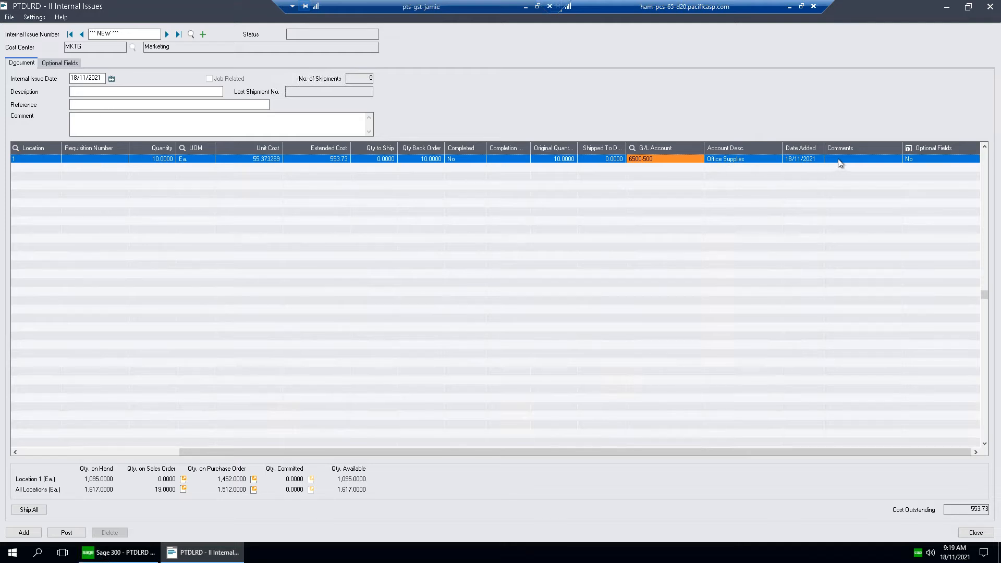
click(838, 160)
Add item A1-105/0 as a second detail line with a quantity of 20.
drag(719, 453, 406, 457)
key(Insert)
text(A11050)
key(Tab)
key(Tab)
key(Tab)
text(20)
key(Tab)
key(Tab)
key(Tab)
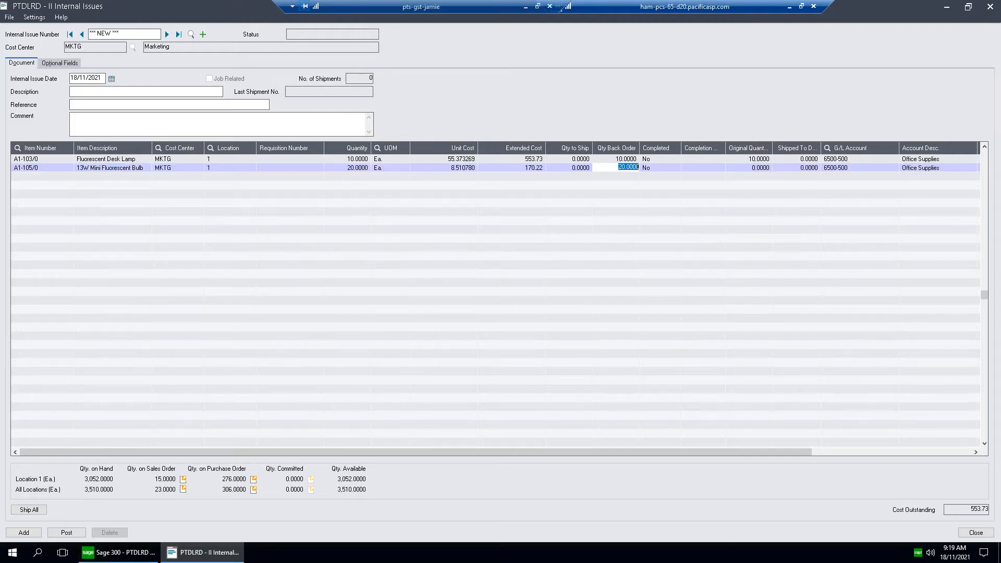
Add the new internal issue to the system, bring it up again, and switch off the Auto Clear setting.
click(24, 533)
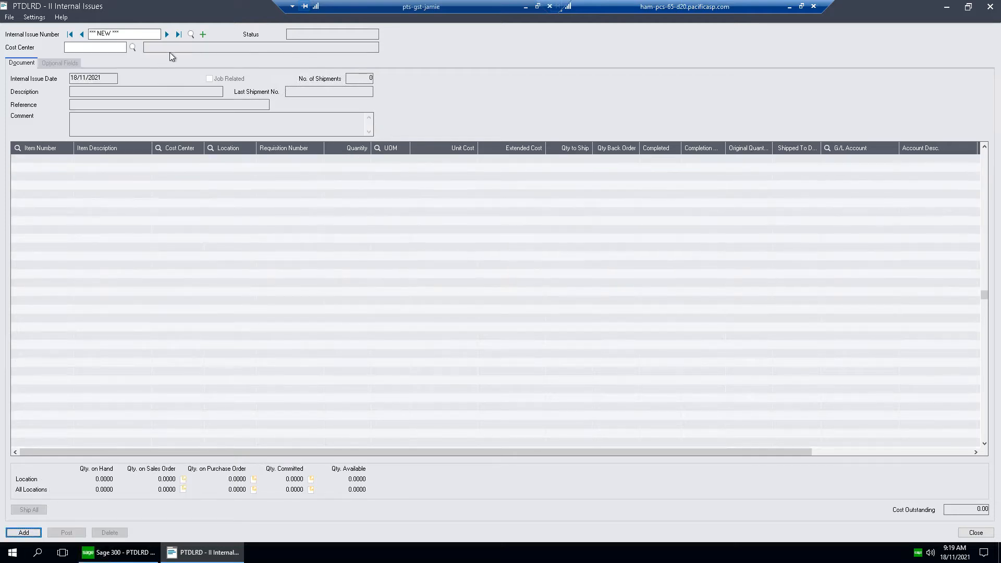
click(37, 19)
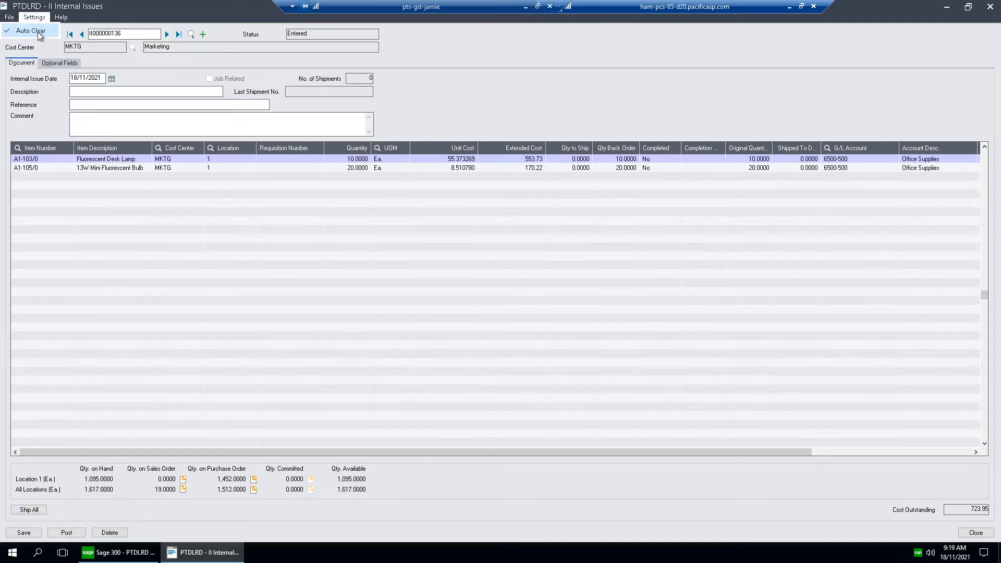
click(32, 30)
click(138, 34)
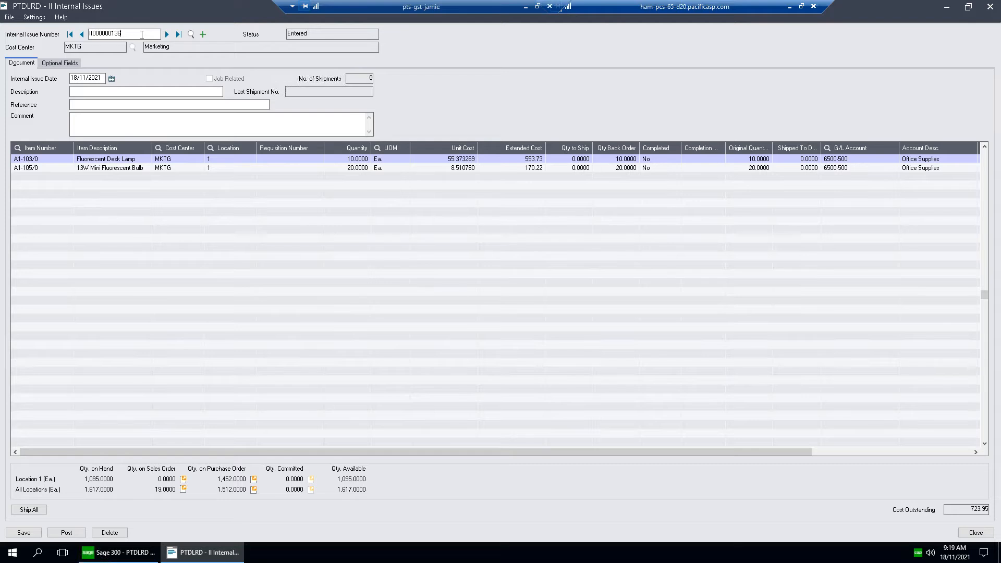
Check the A1-105/0 line's location and quantity to ship, and close the internal issue window.
click(245, 168)
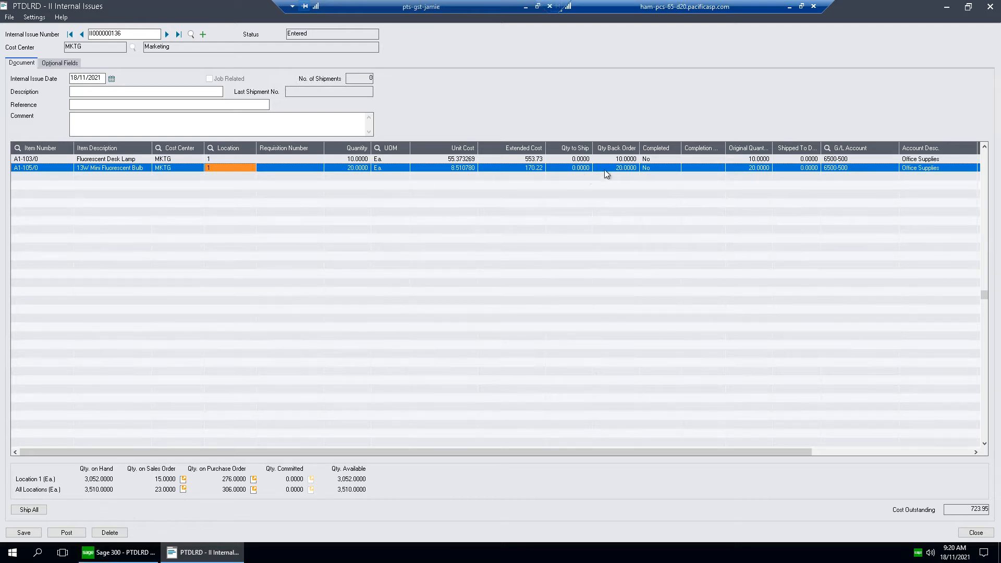
click(580, 161)
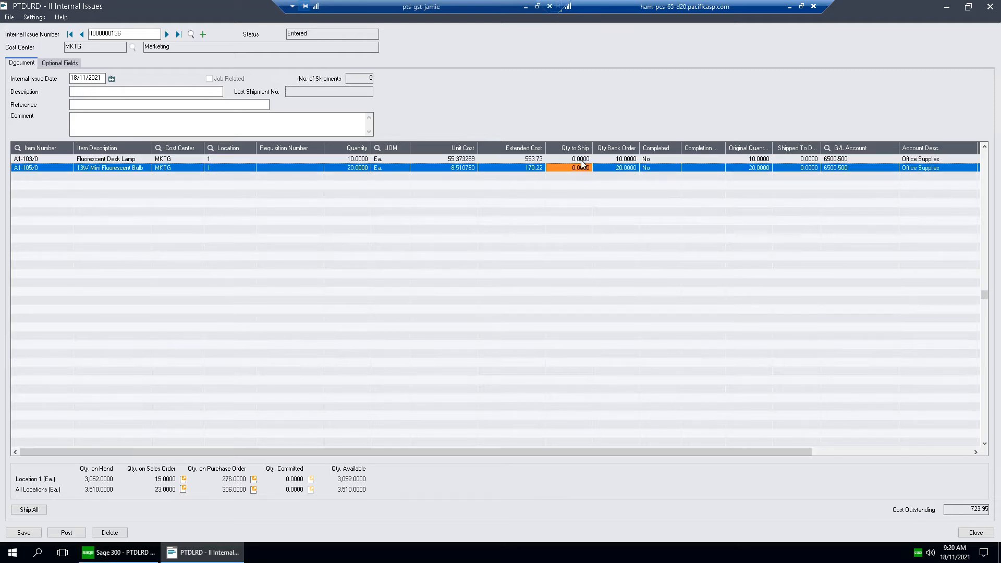
click(580, 169)
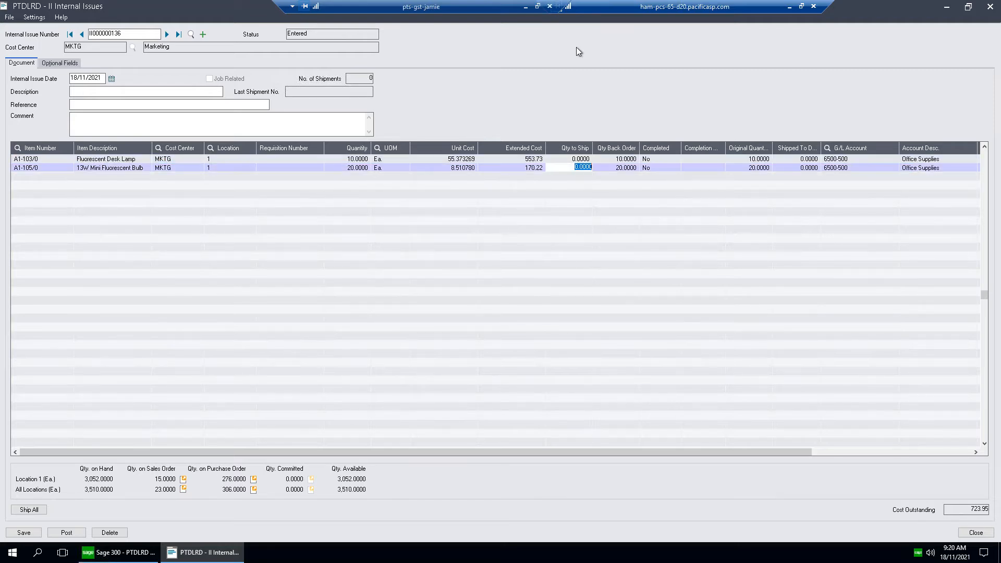
click(991, 7)
Preview the printed Internal Issues form from issue II000000136, including issues already printed, and close the preview and print dialog.
click(368, 193)
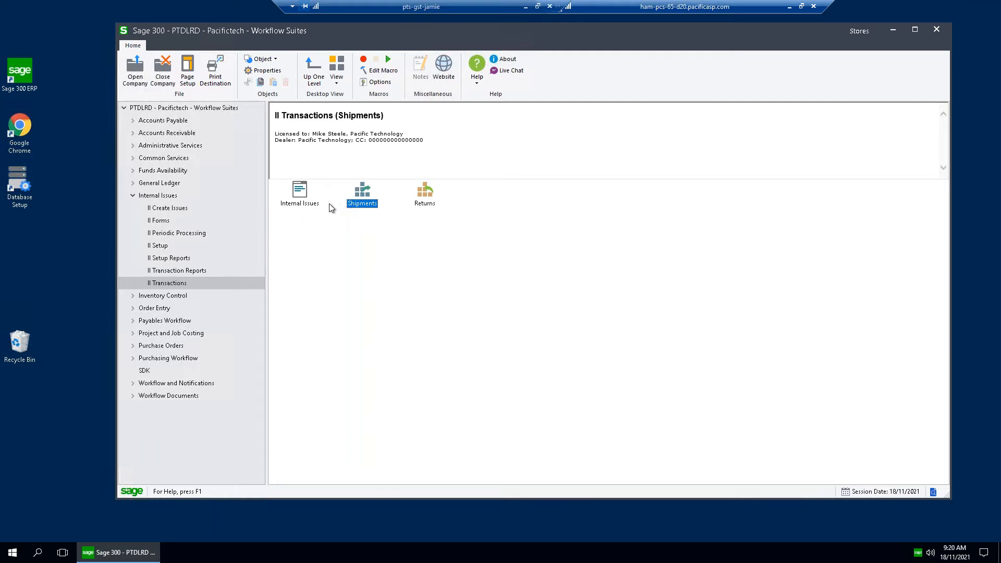
click(201, 270)
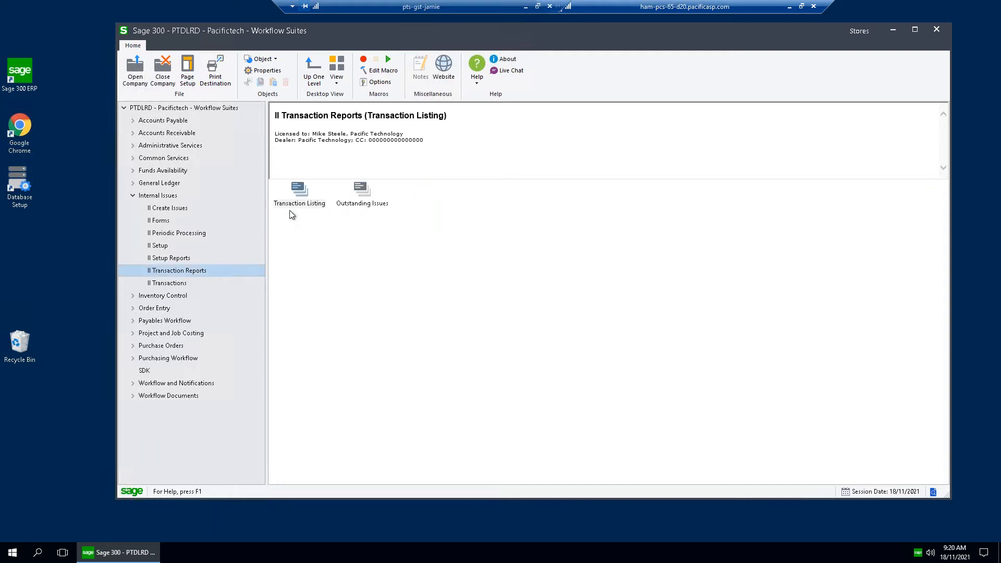
click(161, 221)
double_click(300, 193)
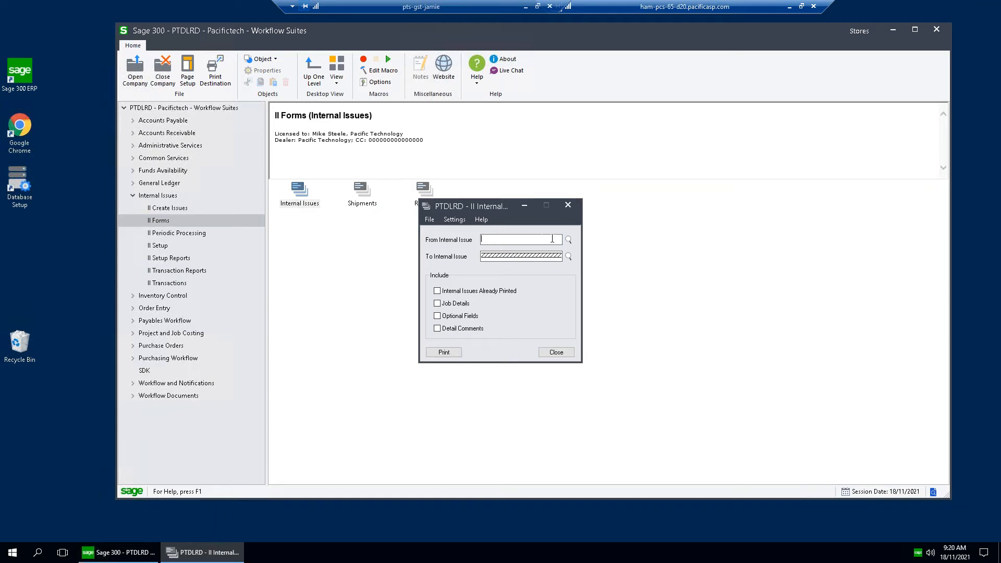
click(568, 239)
click(267, 167)
key(End)
click(271, 194)
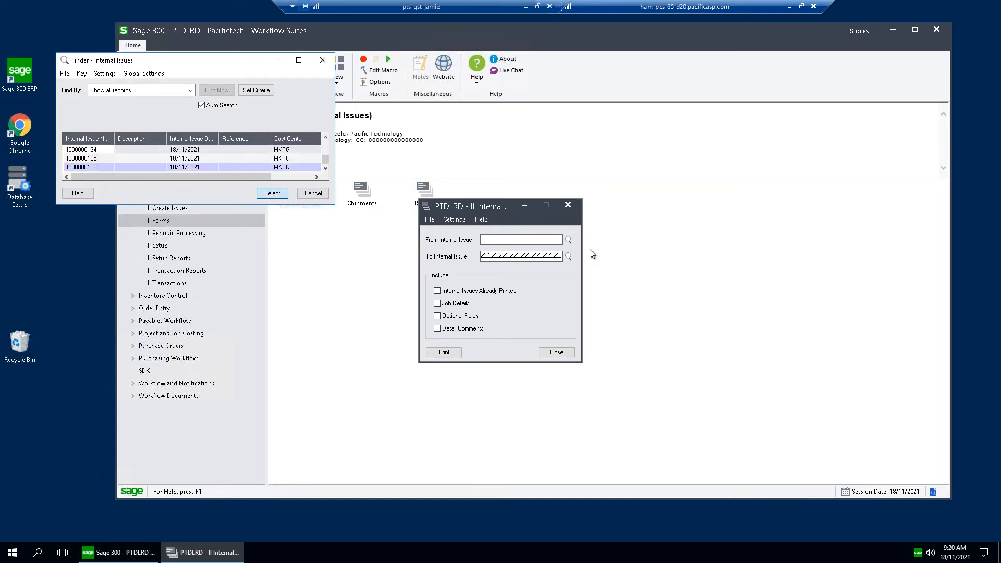
click(444, 352)
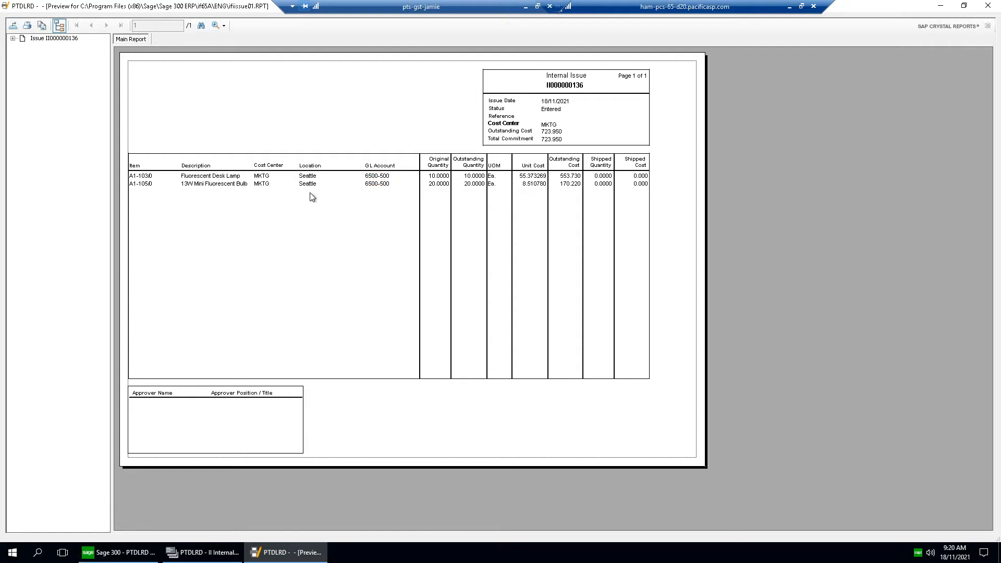
click(988, 5)
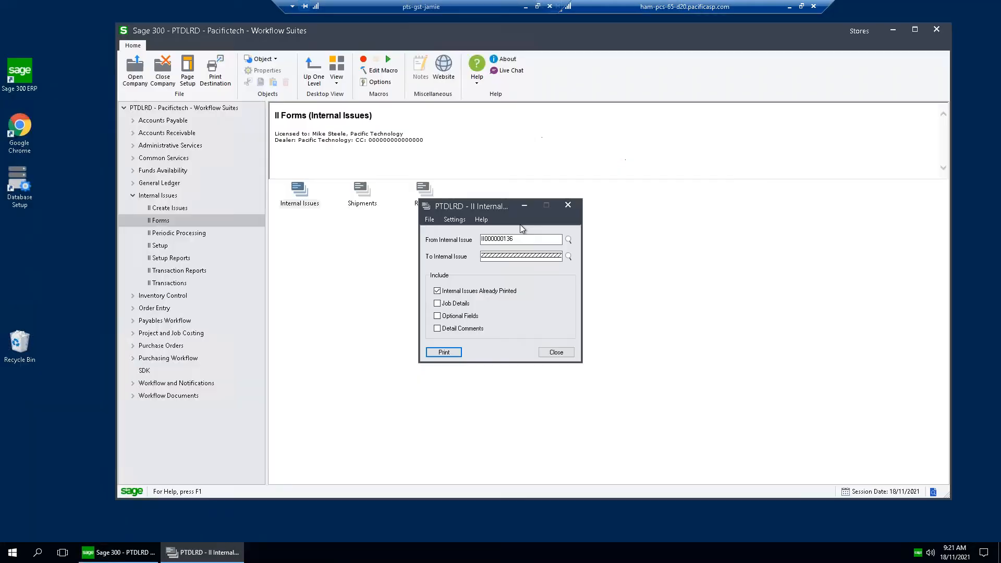
click(556, 353)
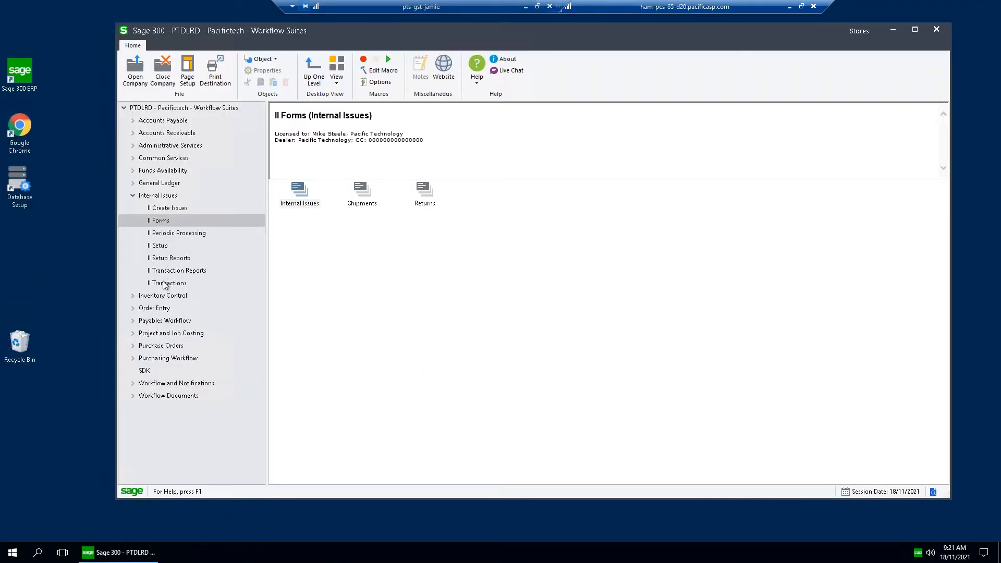
Open a new internal issue shipment in a maximized window and load internal issue II000000136 into it.
click(168, 282)
click(363, 193)
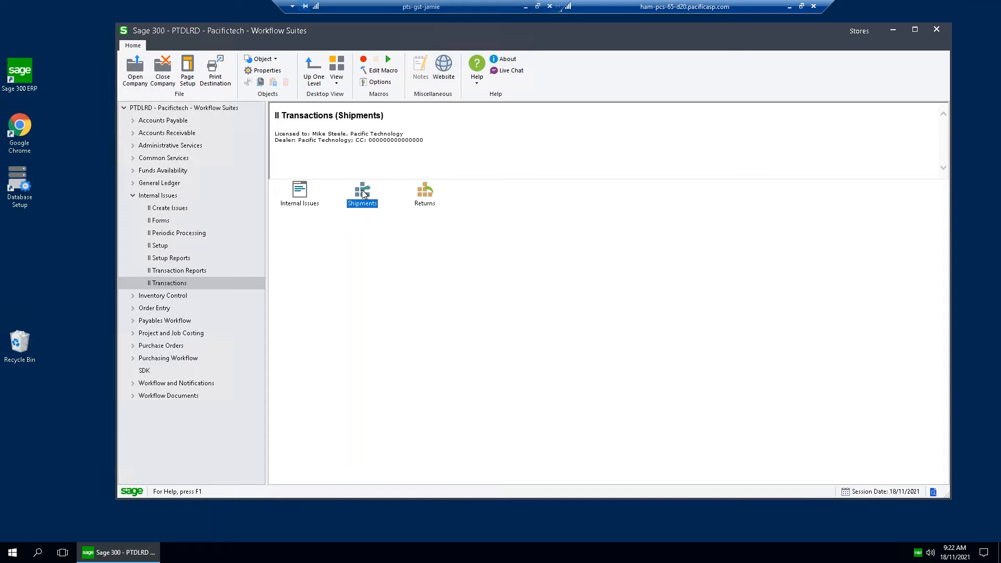
double_click(364, 194)
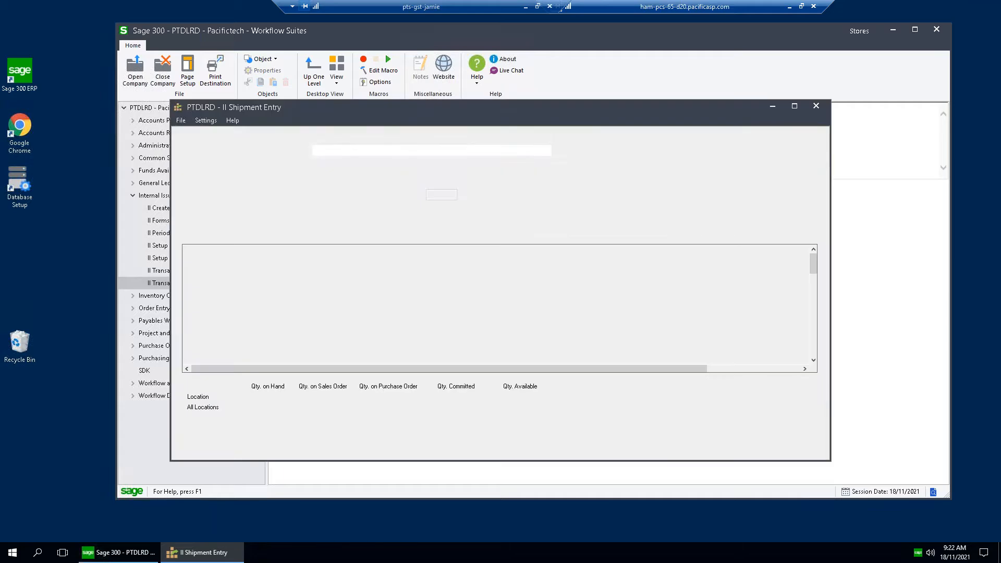
double_click(401, 110)
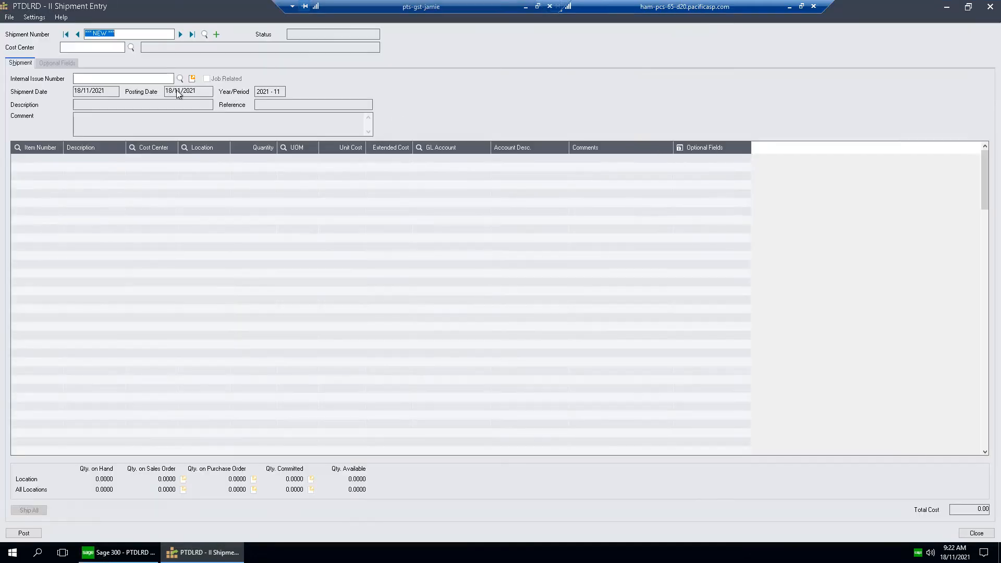
click(181, 78)
click(149, 167)
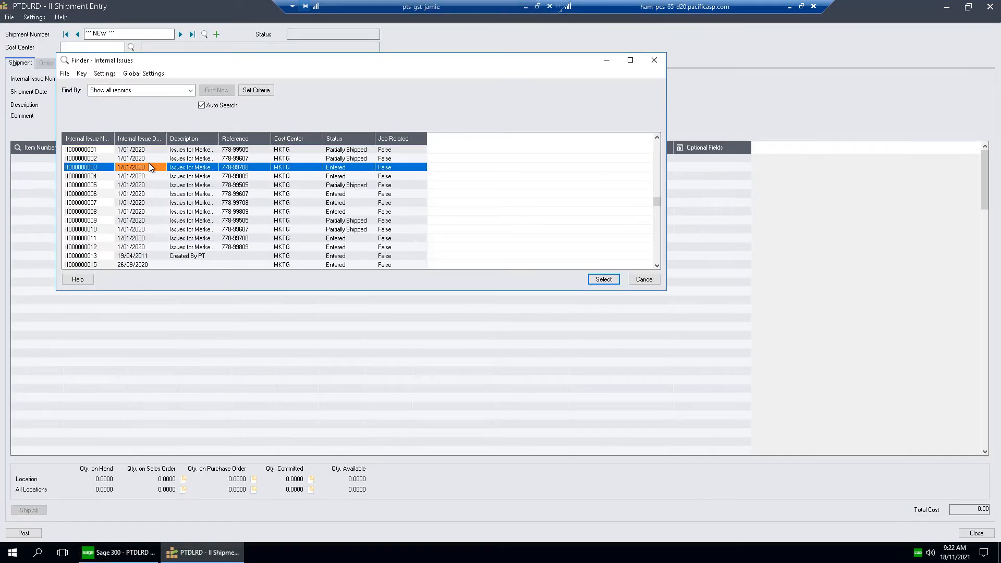
key(End)
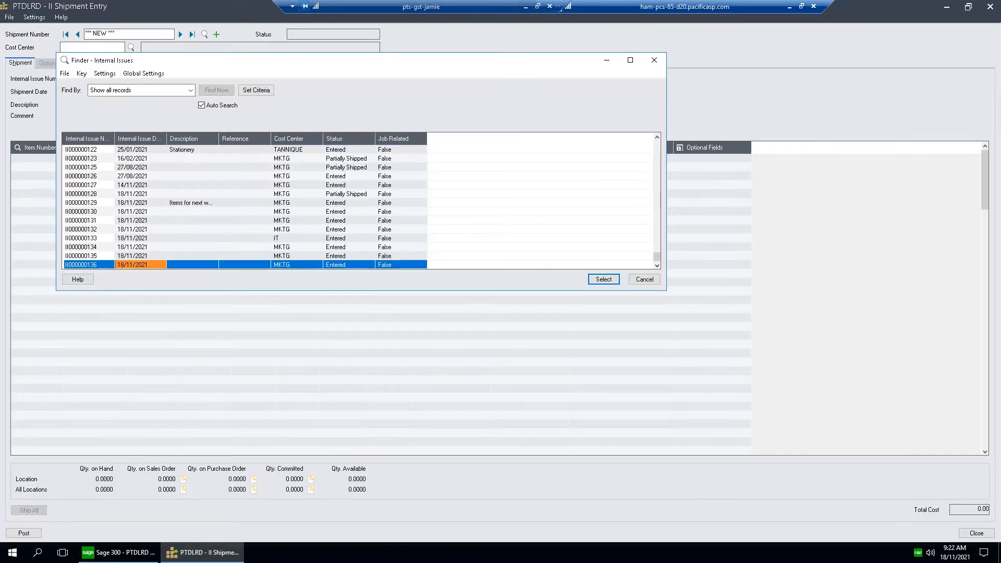
click(601, 277)
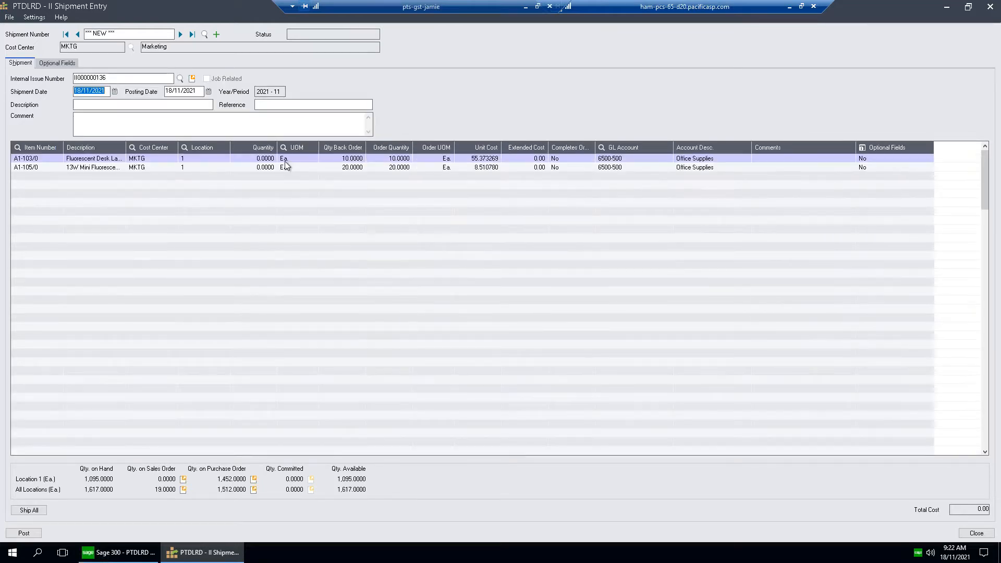
Set the shipment quantity of the A1-103/0 line to 6.
click(387, 159)
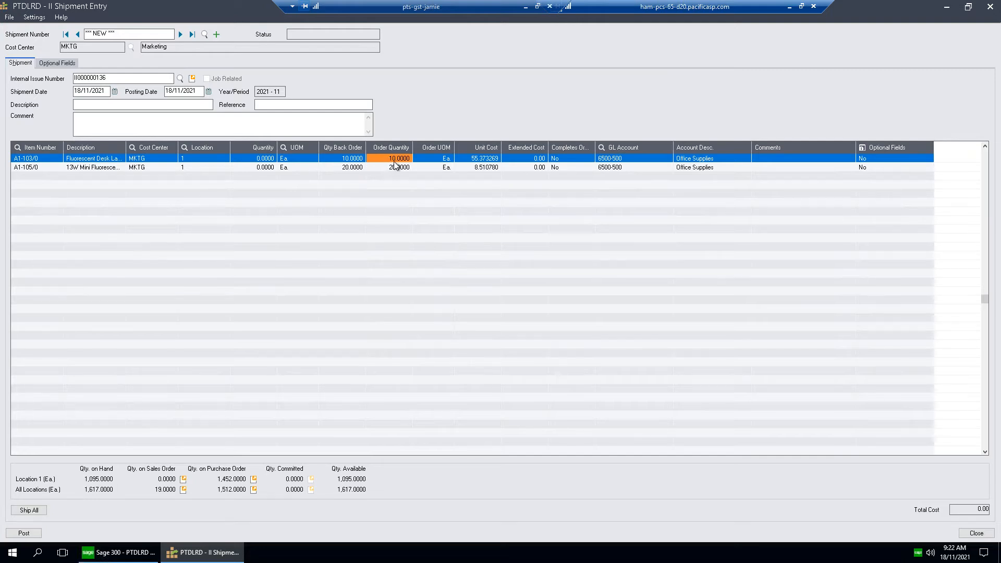
click(359, 160)
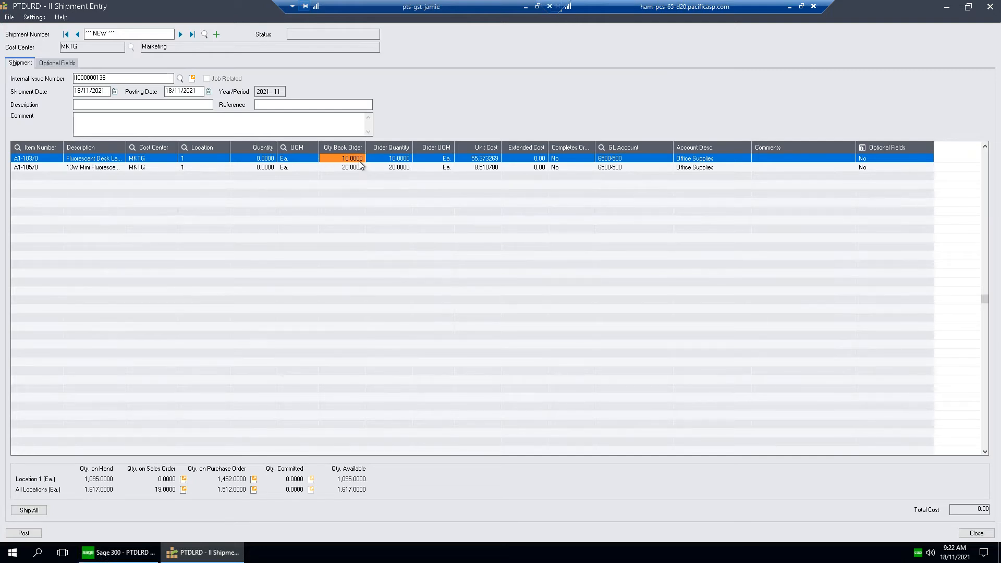
click(267, 161)
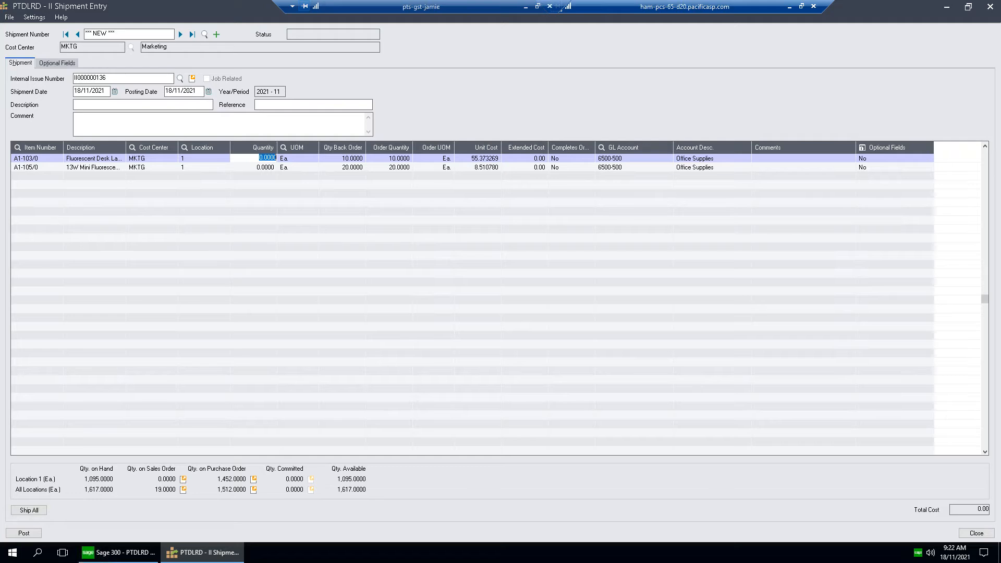
text(6)
click(257, 167)
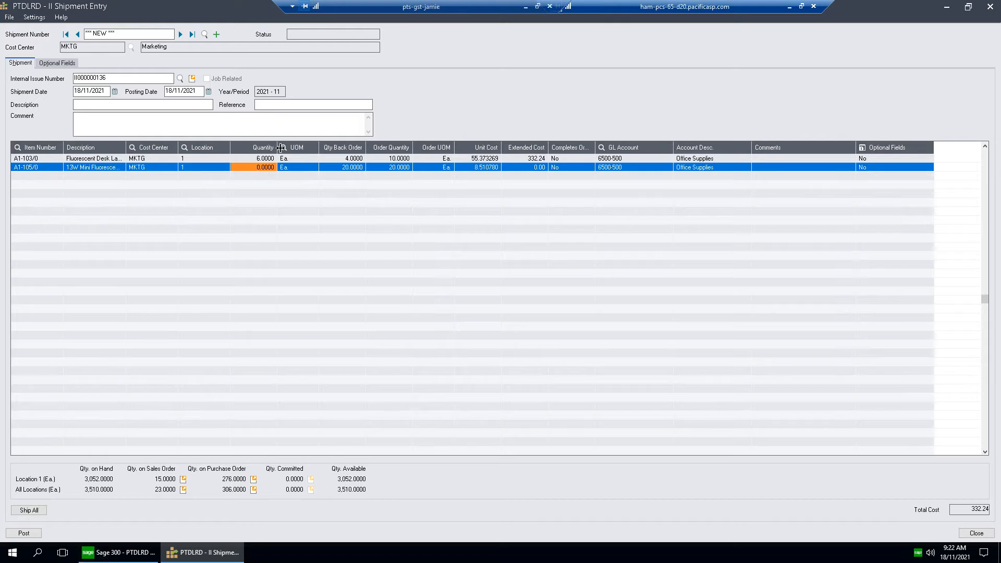
click(254, 168)
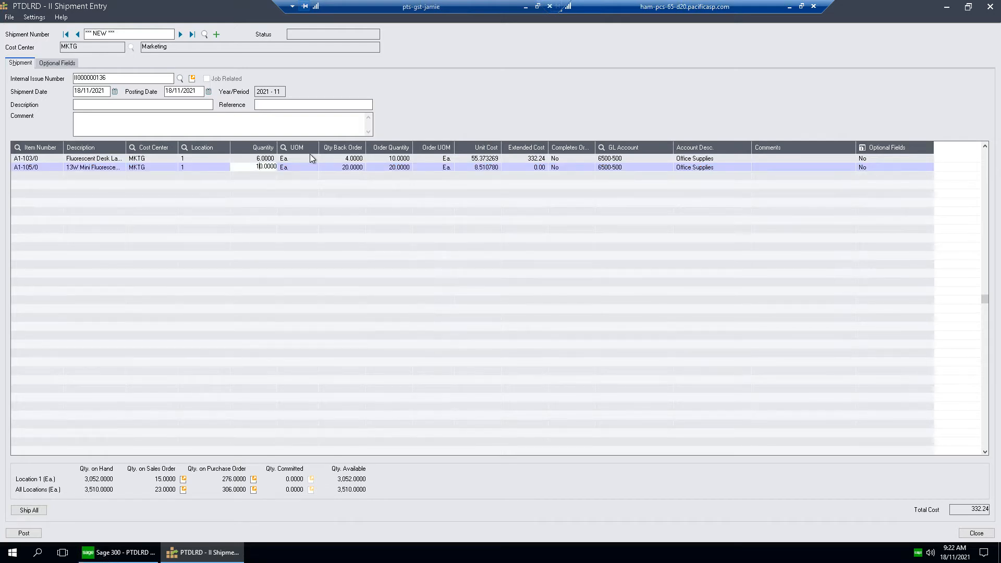
text(18)
key(Tab)
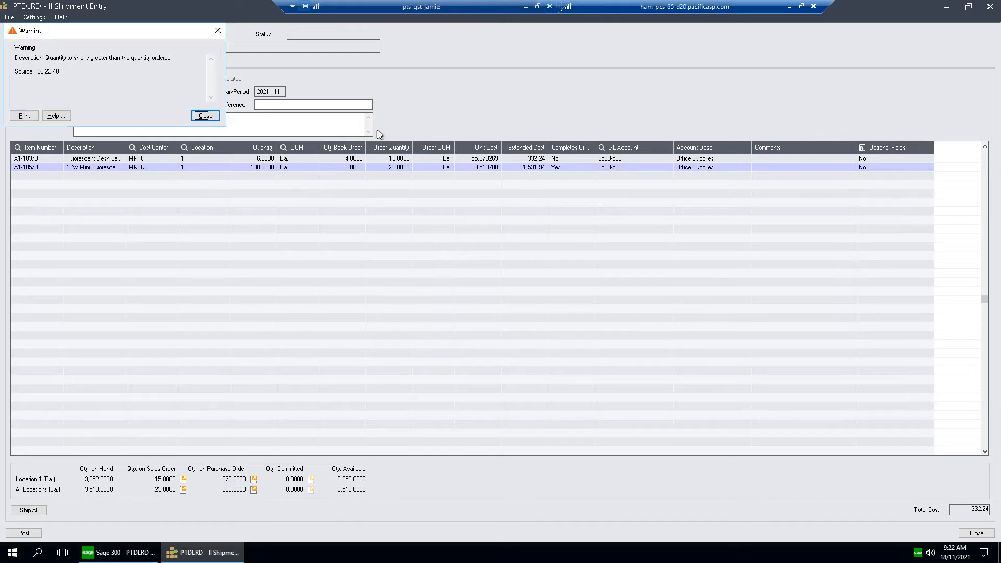
click(215, 113)
double_click(265, 168)
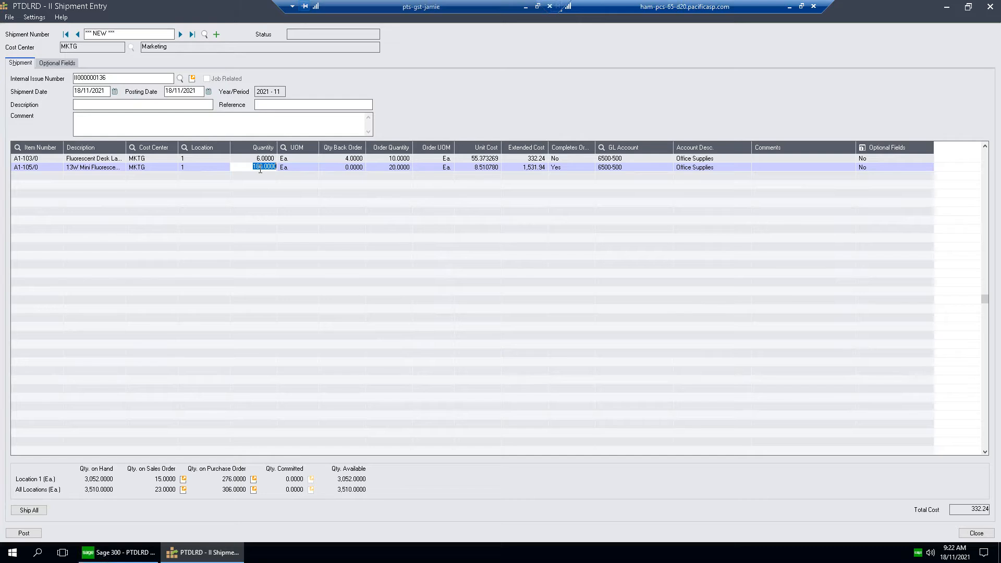
key(Tab)
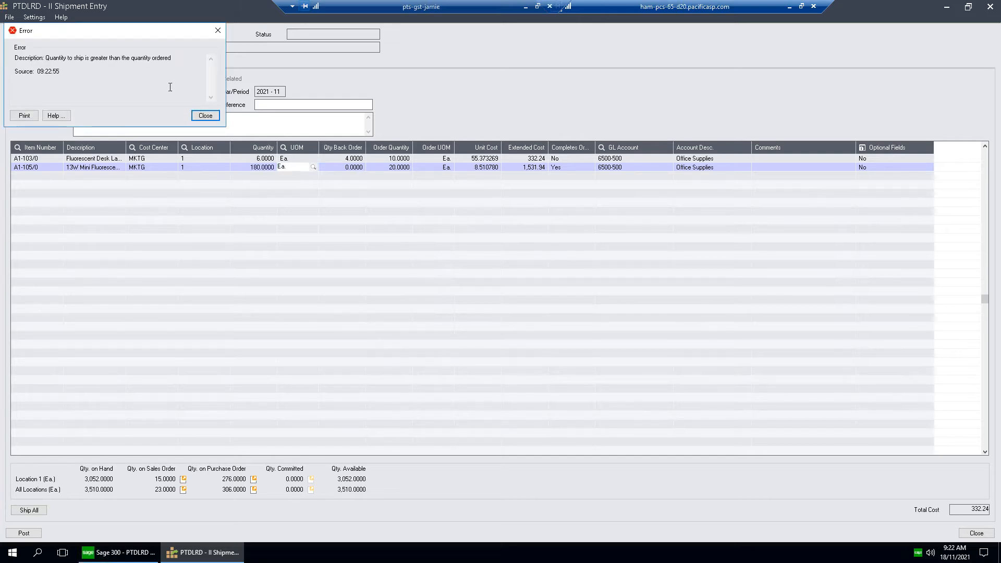
click(204, 116)
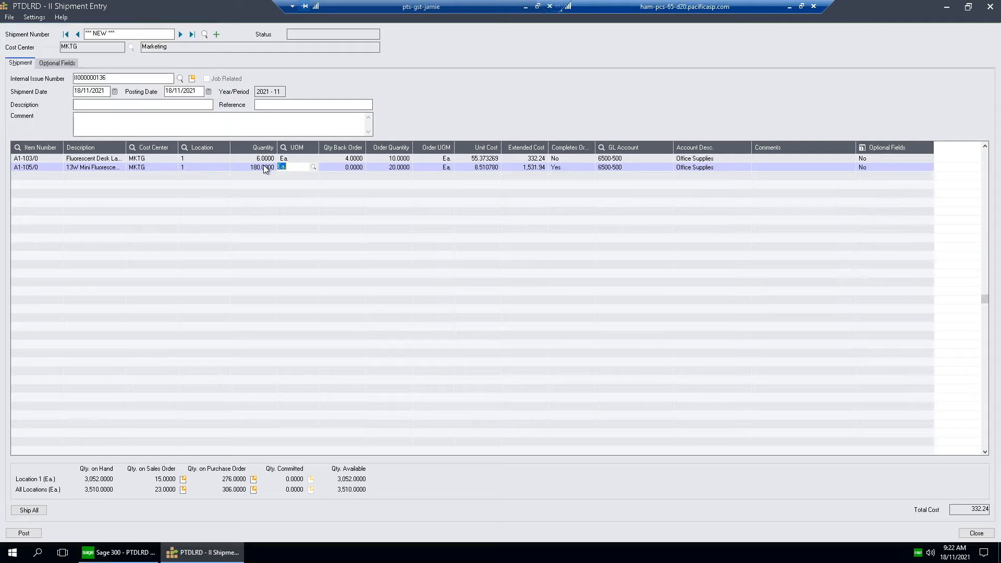
Set the shipment quantity of the A1-105/0 line to 18.
click(253, 168)
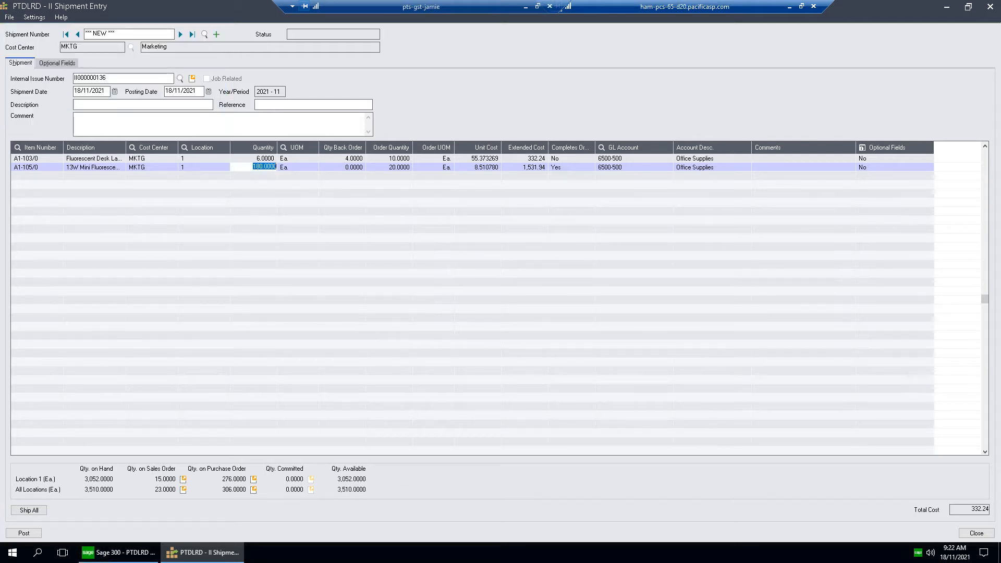
text(18)
key(Tab)
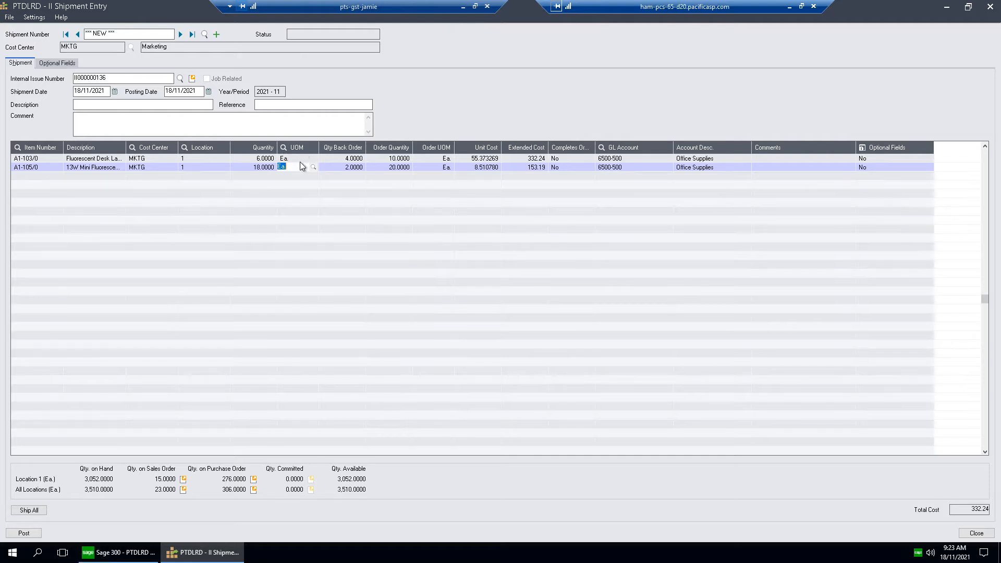
key(Up)
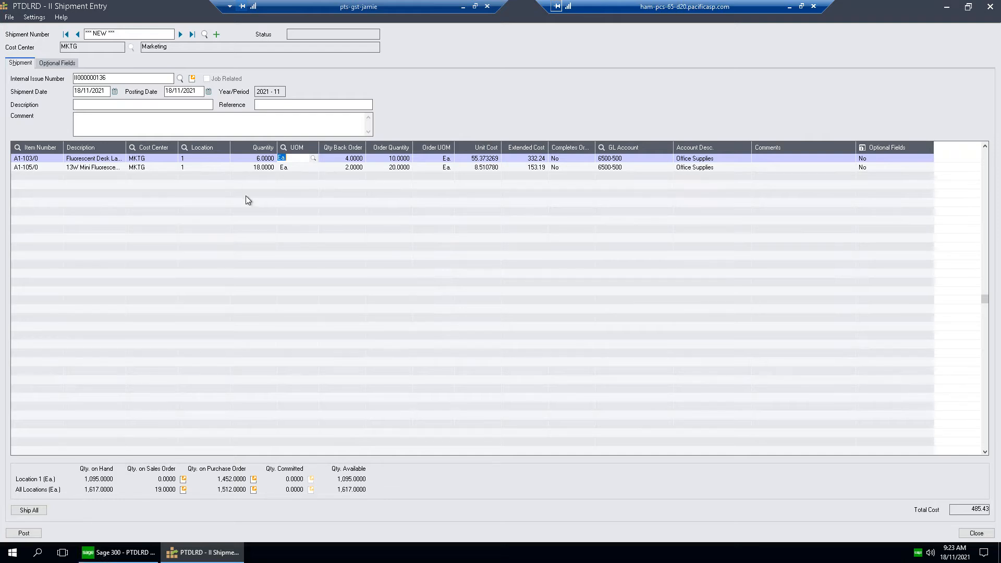
Post the internal issue shipment, preview its printed form, and close the preview.
click(38, 532)
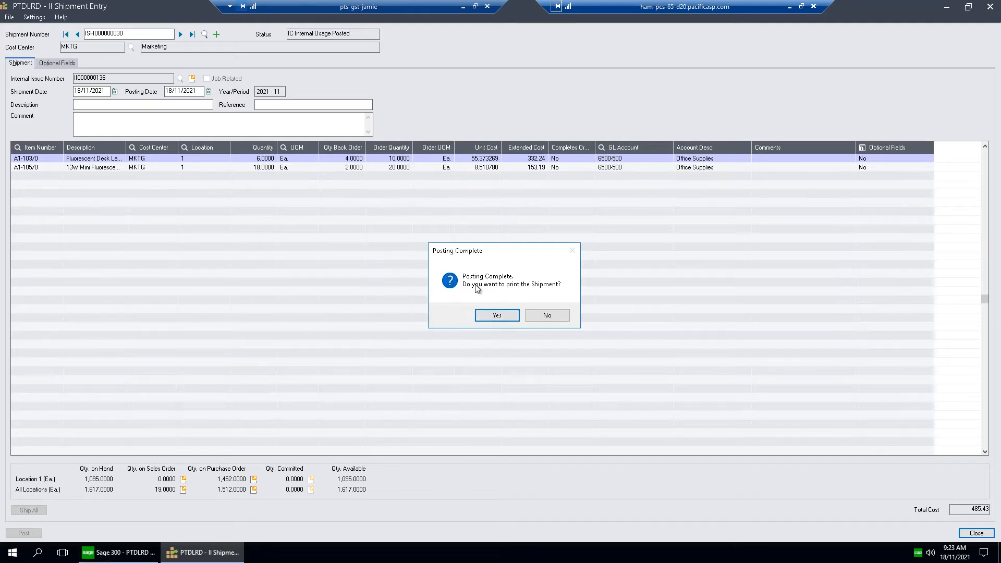
click(496, 316)
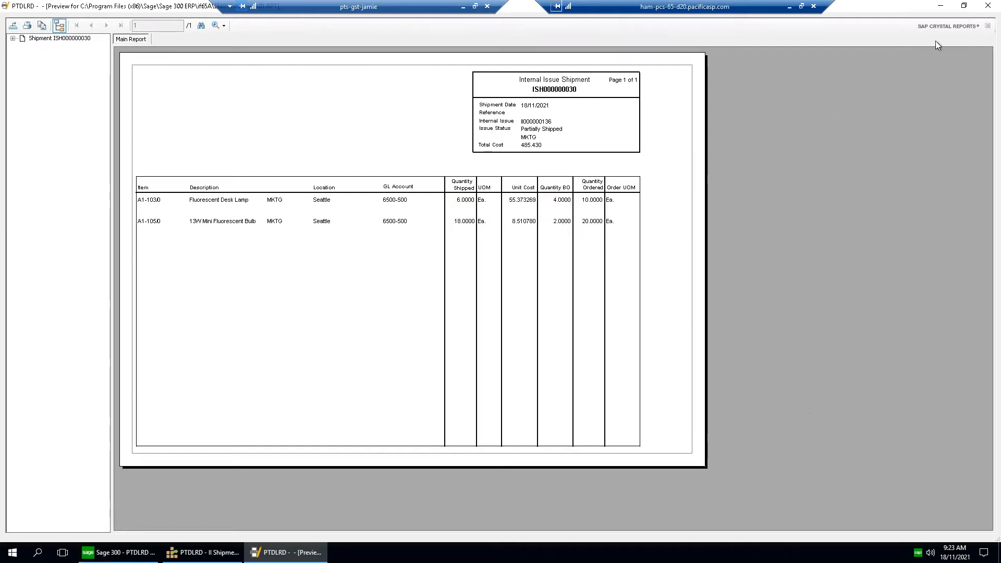
click(988, 6)
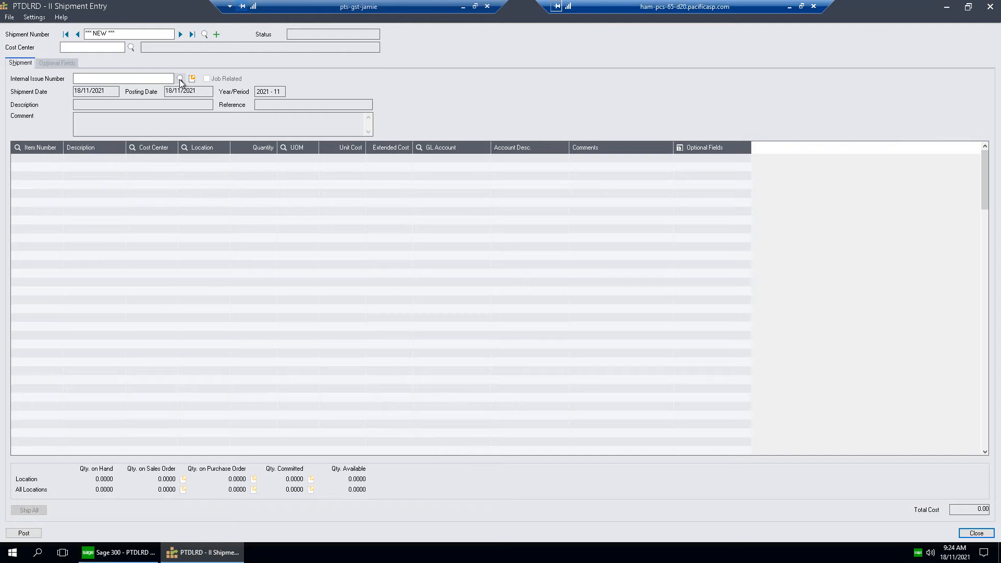
Check the shipping statuses in the internal issue list and load internal issue II000000136 into the new shipment.
click(180, 79)
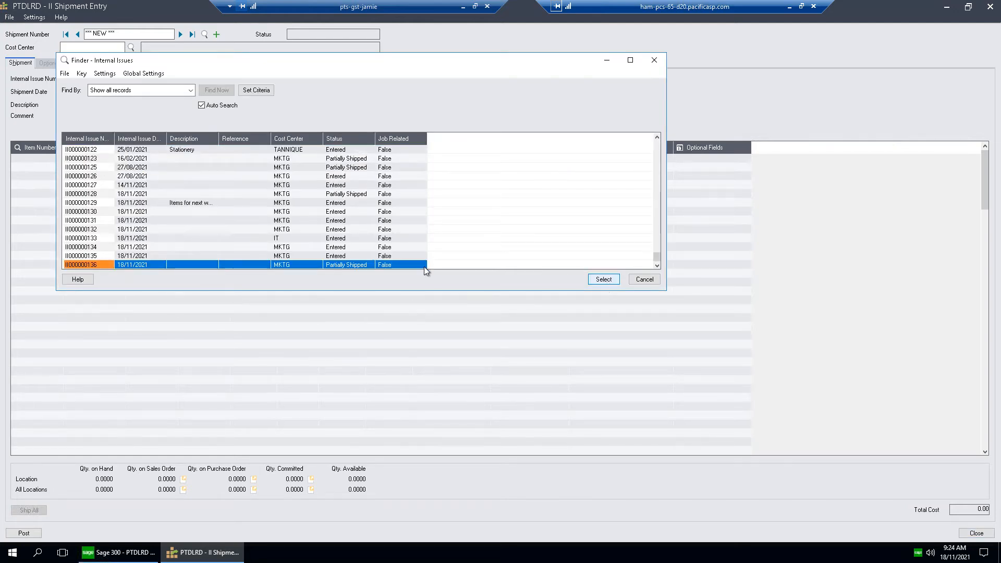
click(358, 246)
click(360, 265)
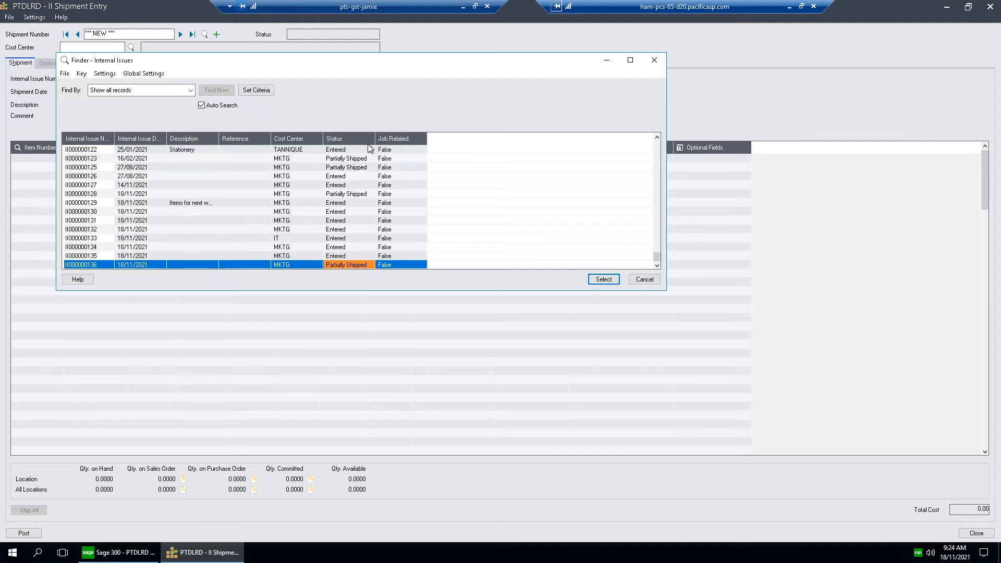
click(354, 256)
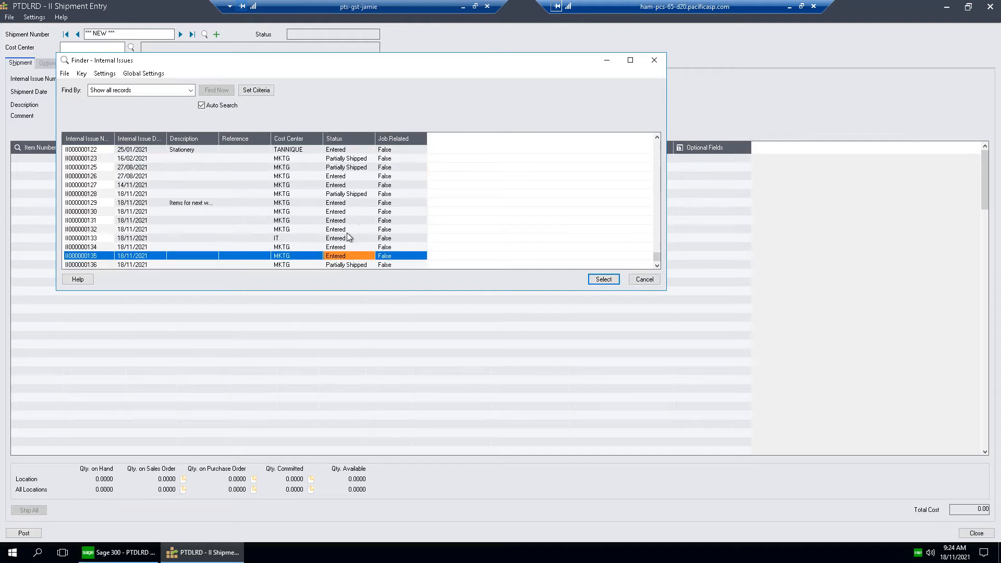
click(346, 231)
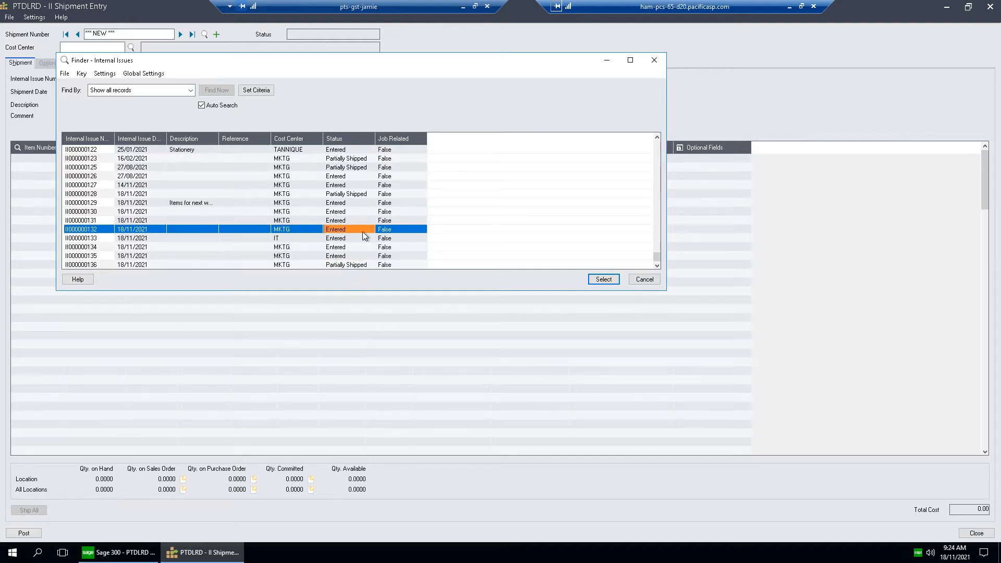
double_click(348, 265)
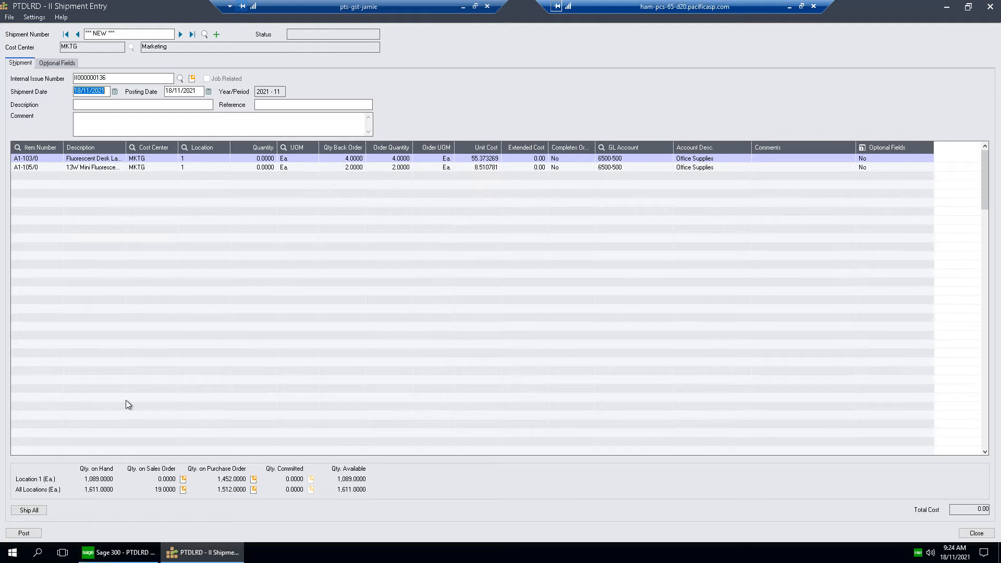
Ship all remaining quantities on the internal issue, post the shipment without printing it, and close the shipment entry window.
click(30, 509)
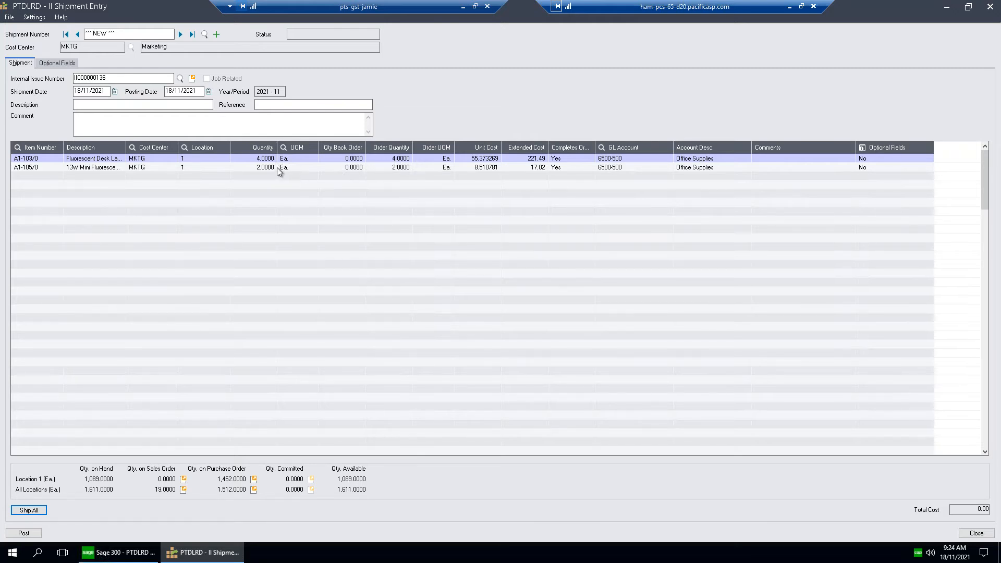
click(24, 533)
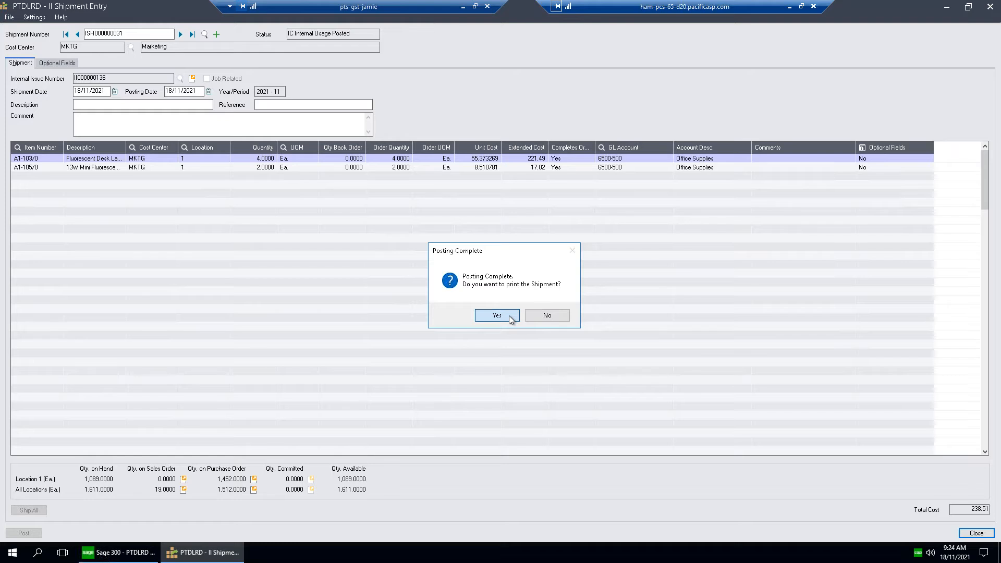
click(546, 316)
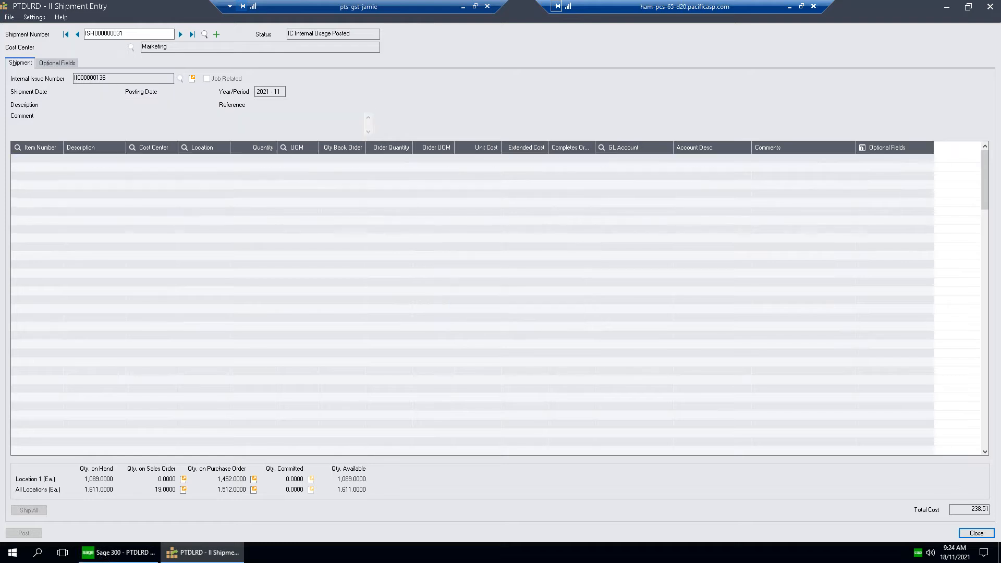
click(990, 6)
drag(687, 37, 684, 36)
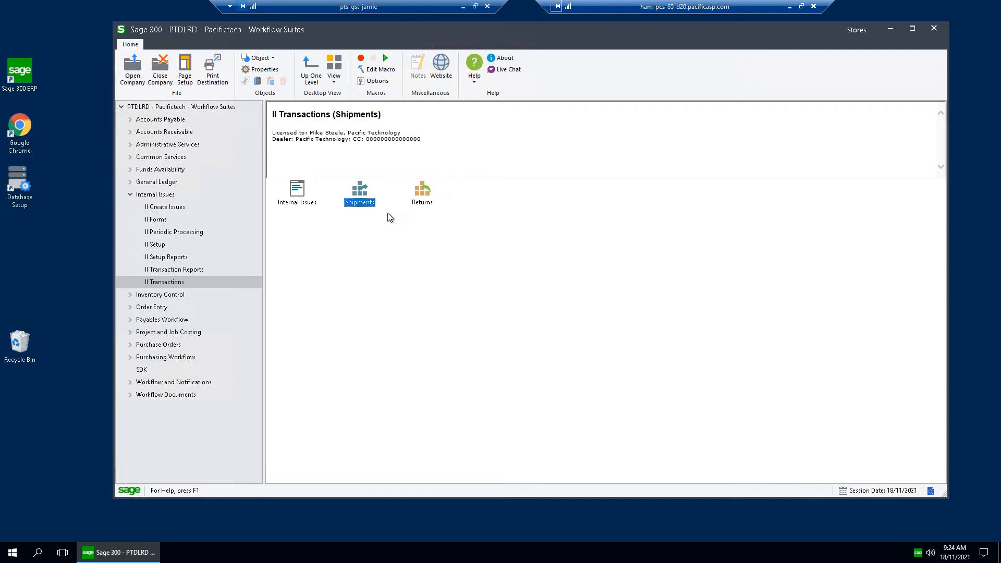
Open a new internal issue return, load shipment ISH000000031 into it, and widen the window to show more line columns.
double_click(420, 191)
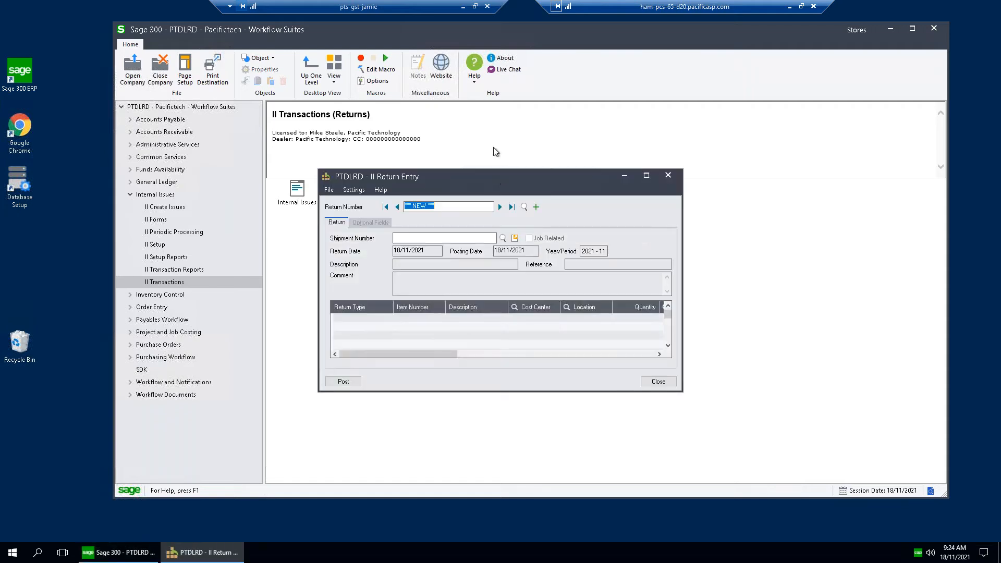
click(492, 179)
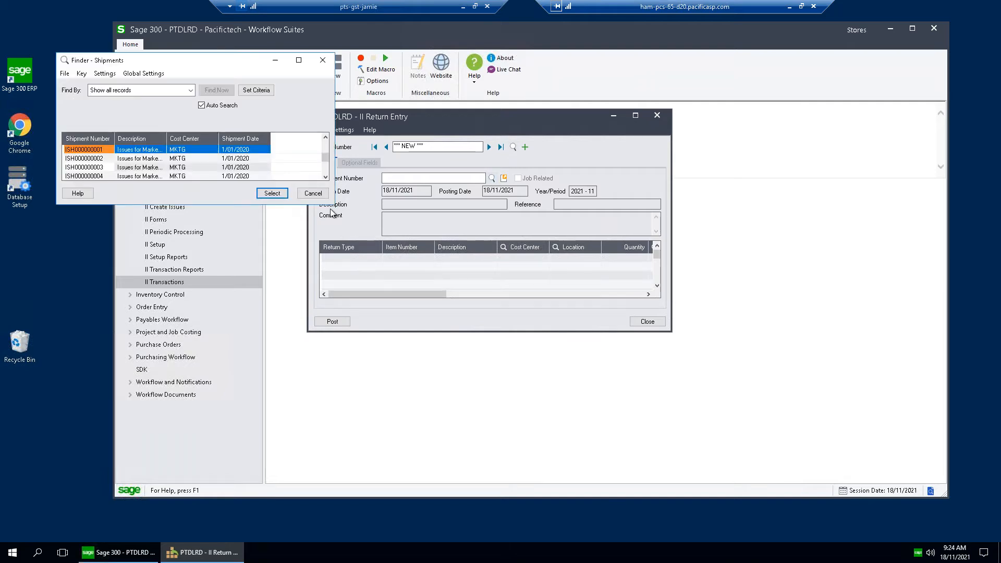
click(259, 171)
key(End)
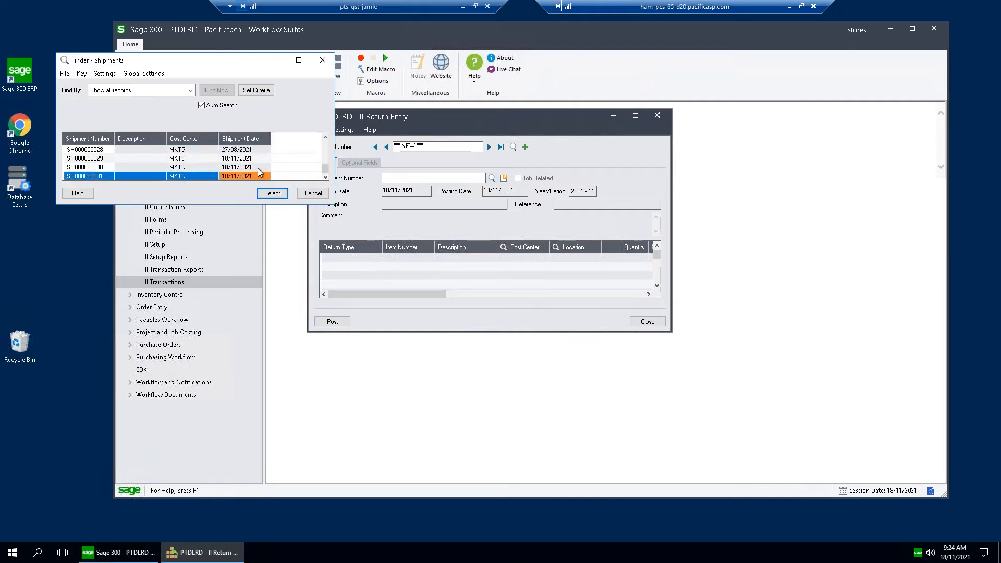
click(272, 193)
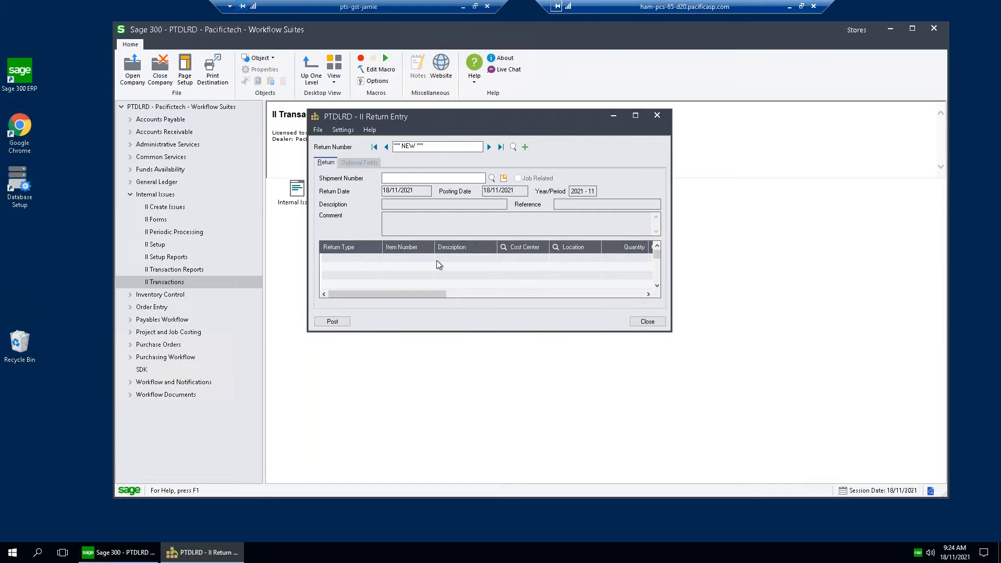
drag(532, 117, 483, 117)
drag(620, 197, 879, 181)
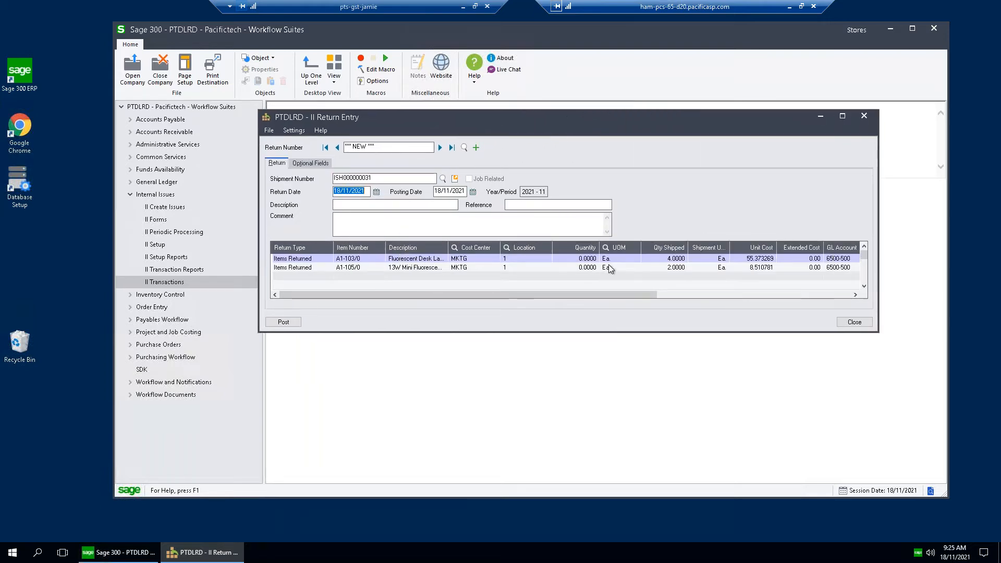
Set the return quantity of the A1-103/0 line to 2 and post the return without printing it.
click(584, 259)
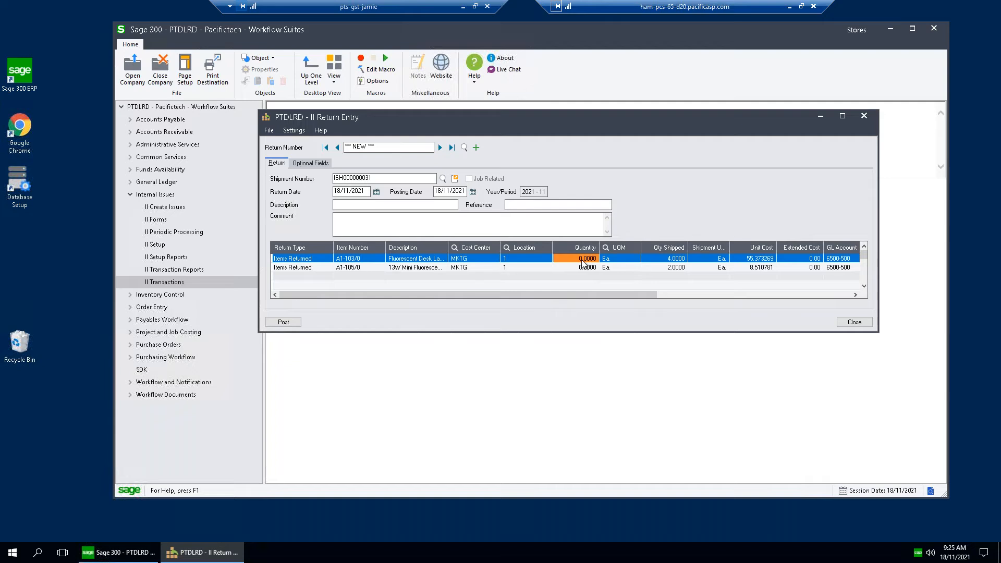
click(582, 261)
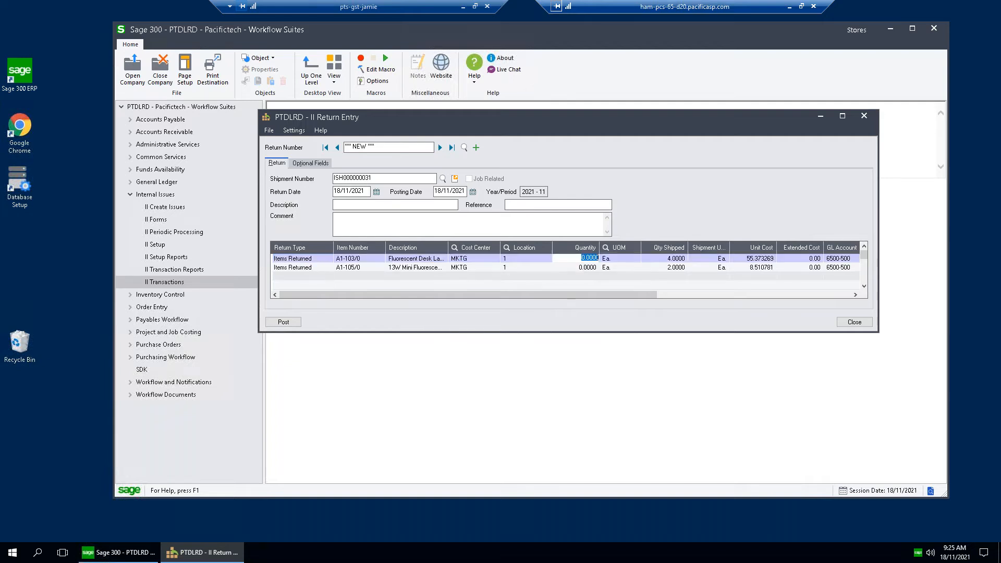
text(2)
key(Tab)
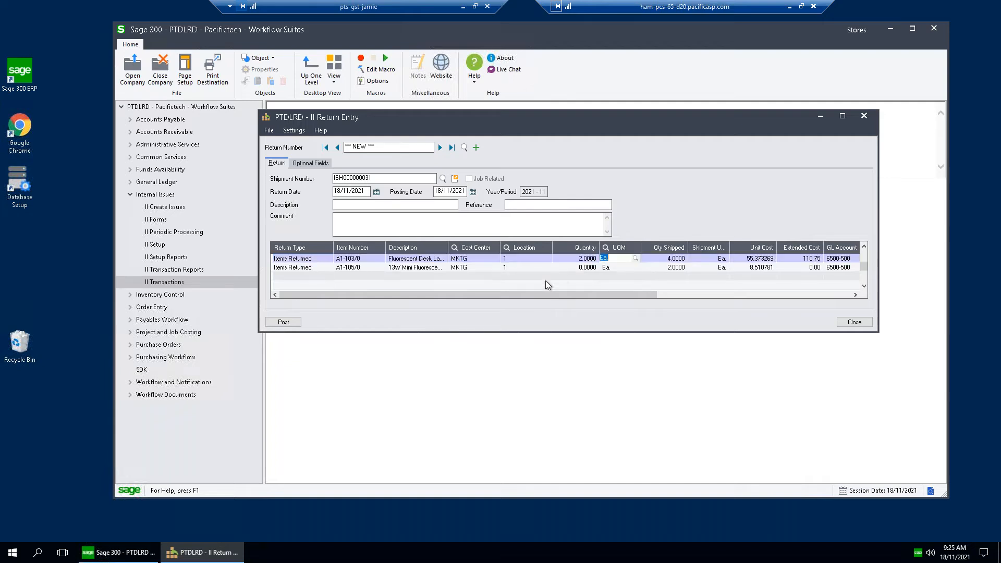
click(283, 322)
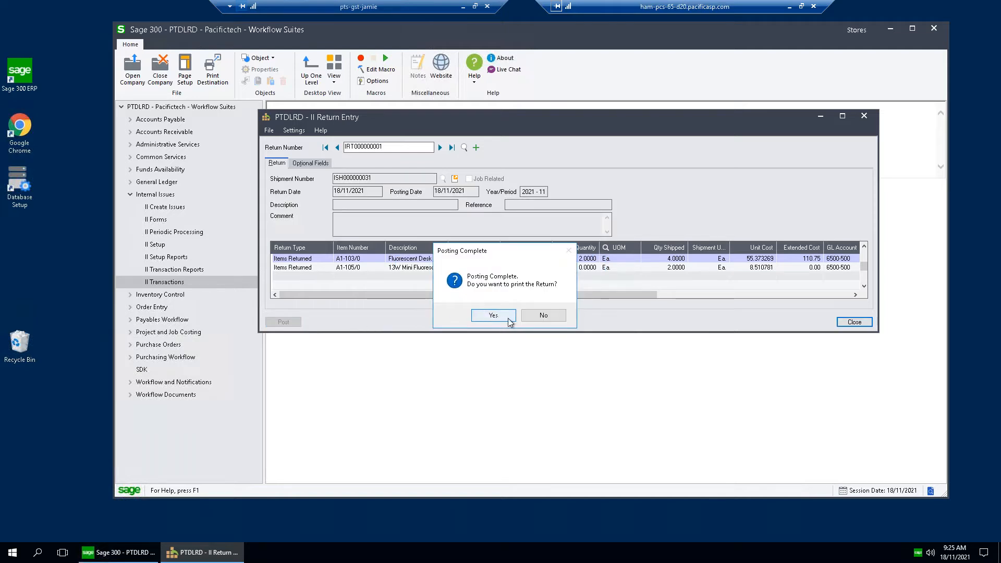
click(539, 316)
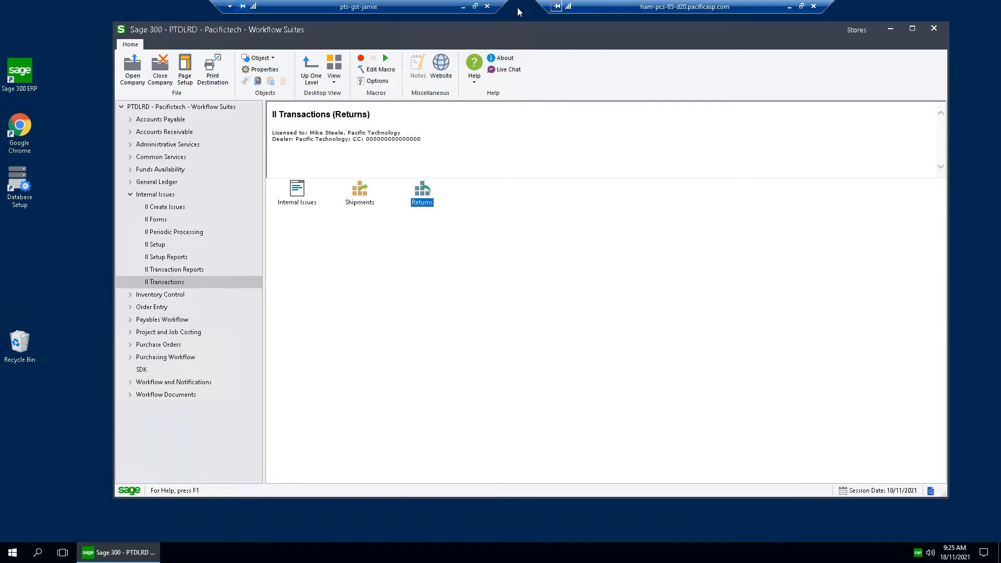
drag(557, 38, 558, 39)
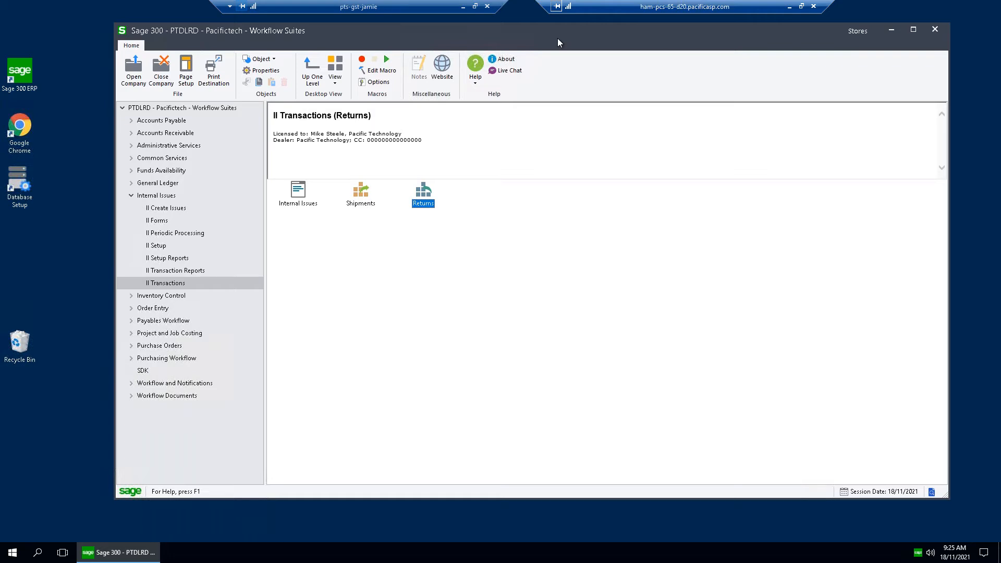
drag(551, 39, 522, 41)
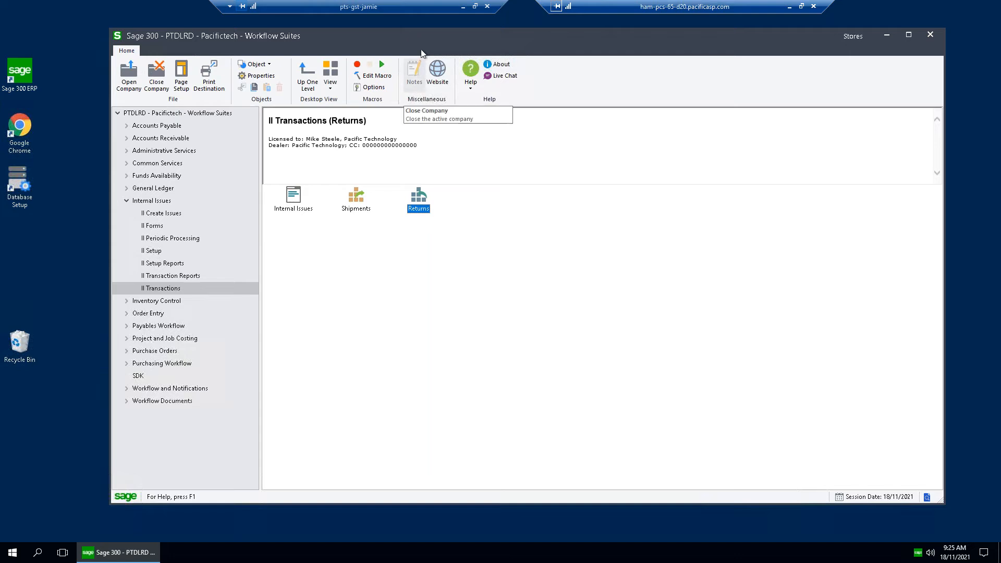
drag(429, 35, 430, 33)
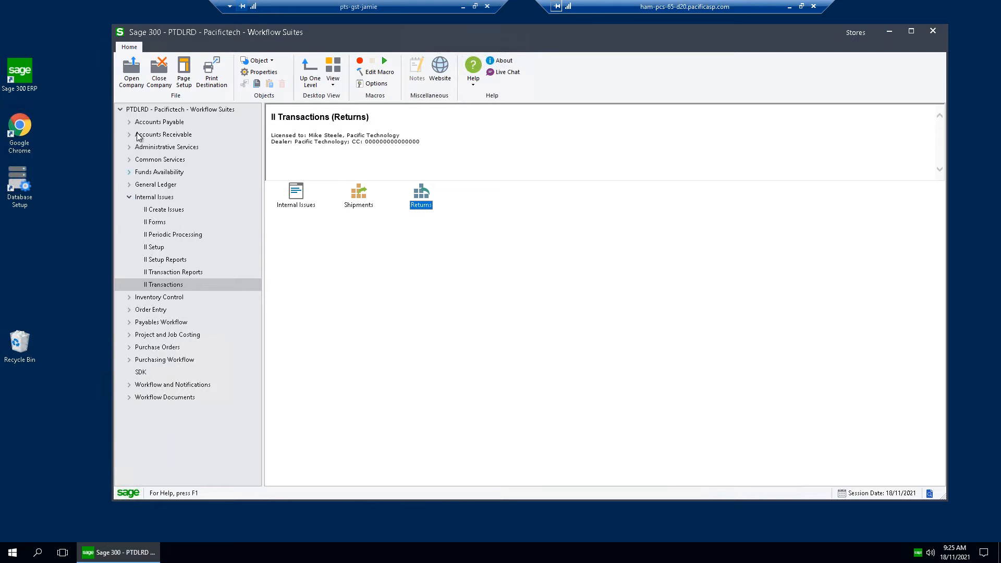
Reopen the PTDLRD company signed in with user ID REQR and enter the account password.
click(132, 72)
click(486, 249)
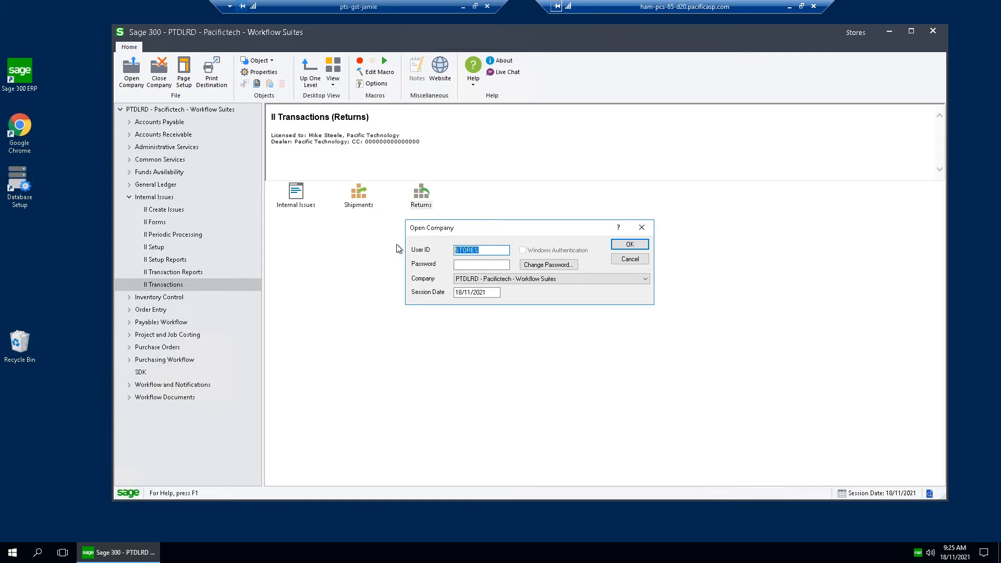
text(REQR)
key(Tab)
text(***)
key(Return)
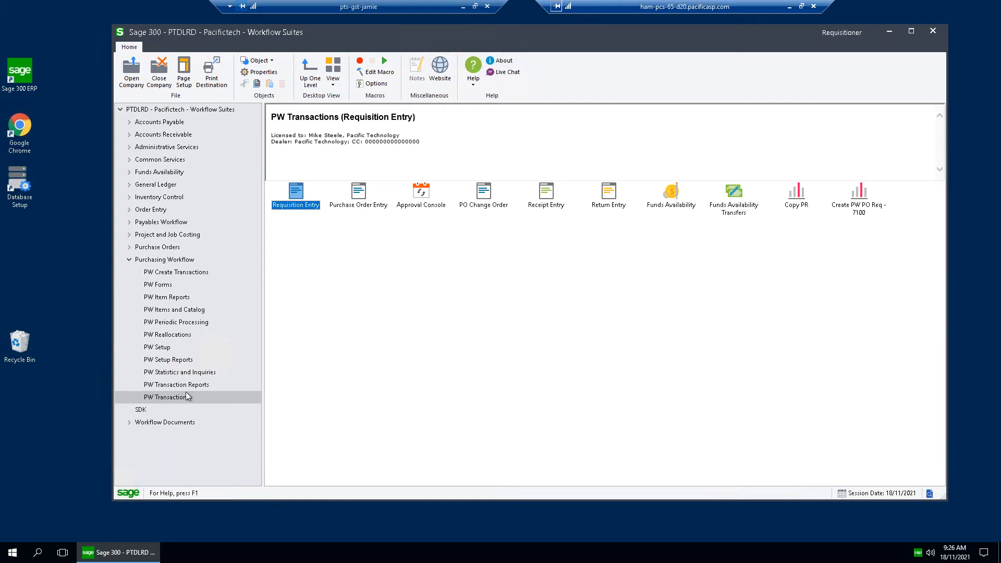
Start a new purchasing workflow requisition and maximize its entry window.
double_click(296, 191)
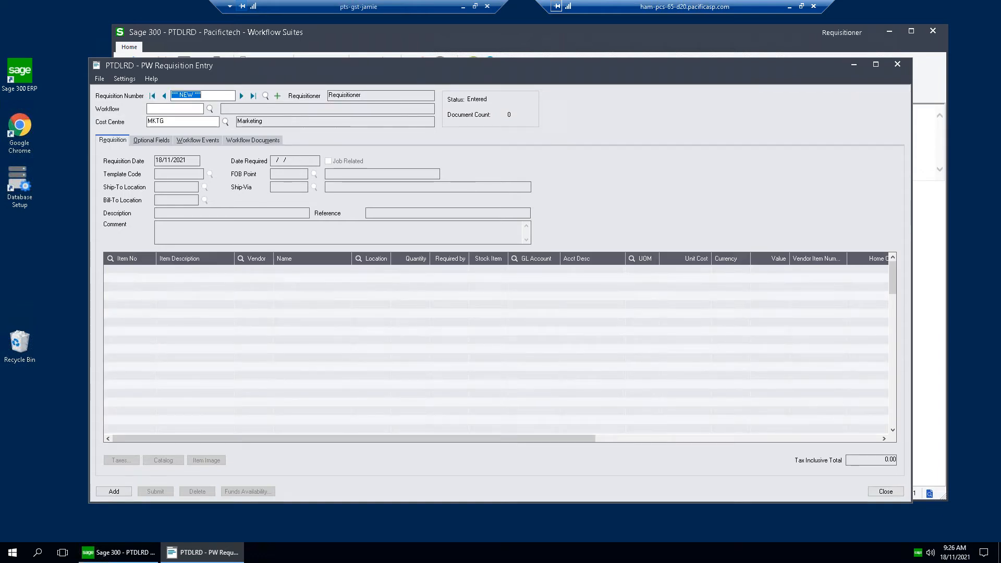
drag(280, 69, 279, 59)
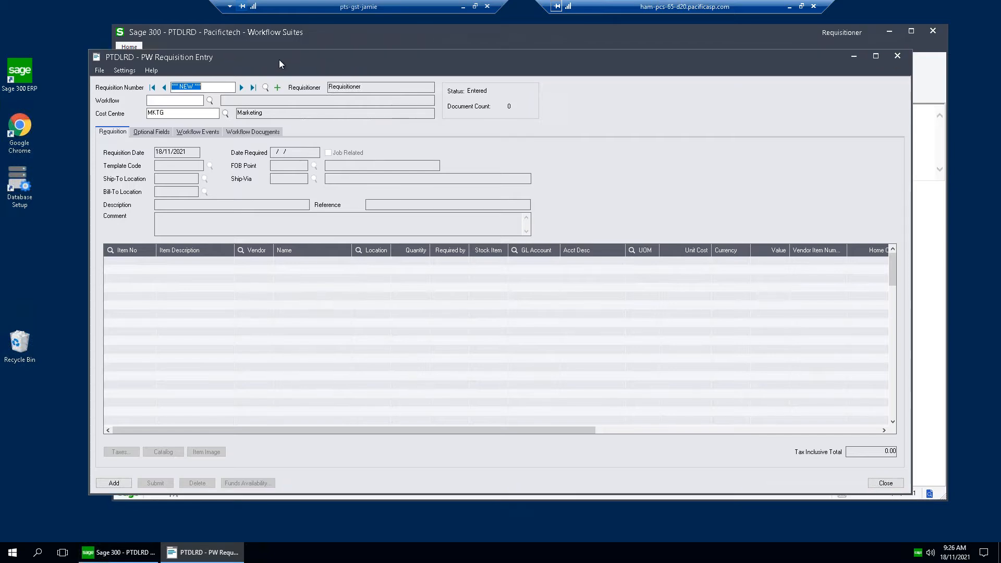
double_click(279, 60)
click(91, 48)
text(SIMP)
key(Tab)
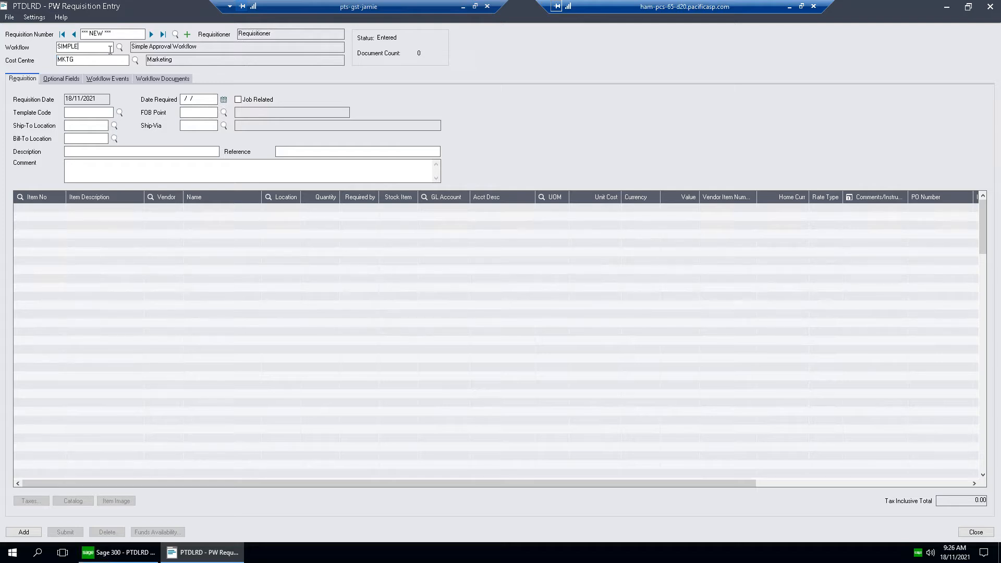
Look up the available user workflows and assign the STORERM storeroom requisition workflow to the new requisition.
click(119, 47)
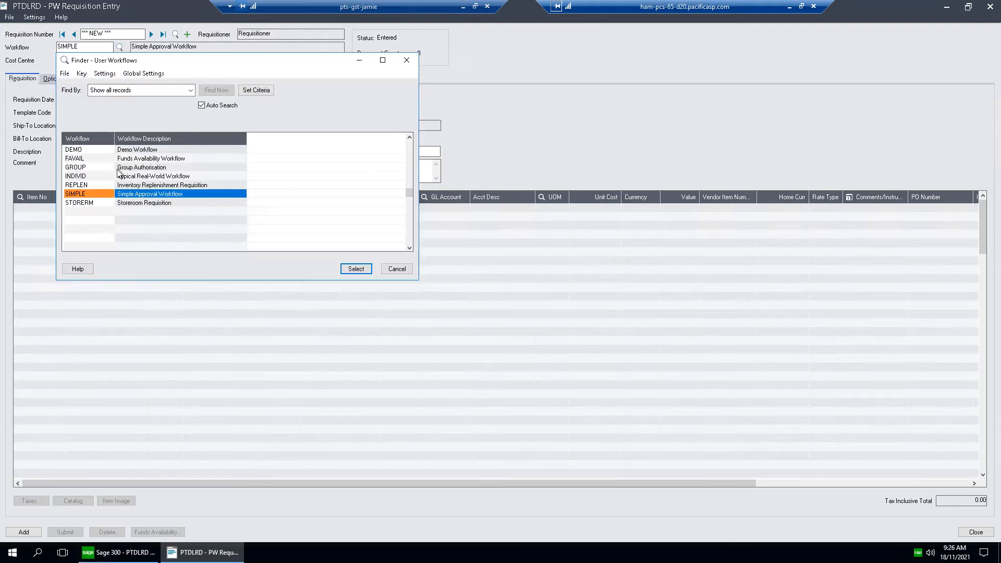
click(100, 203)
double_click(100, 202)
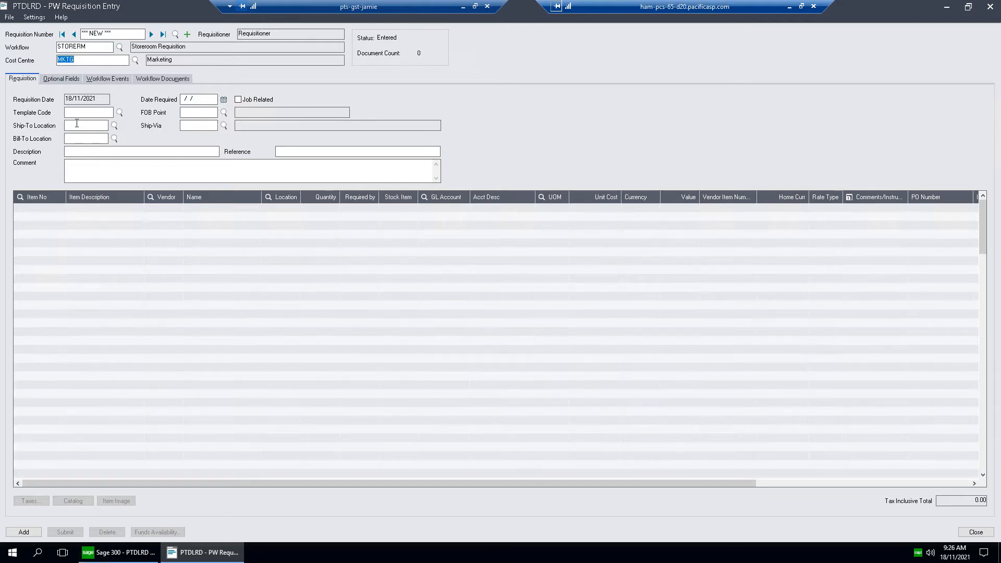
Add a requisition line for item A1-103/0 at the default vendor and location, with quantity 10.
click(46, 208)
text(A11030)
key(Tab)
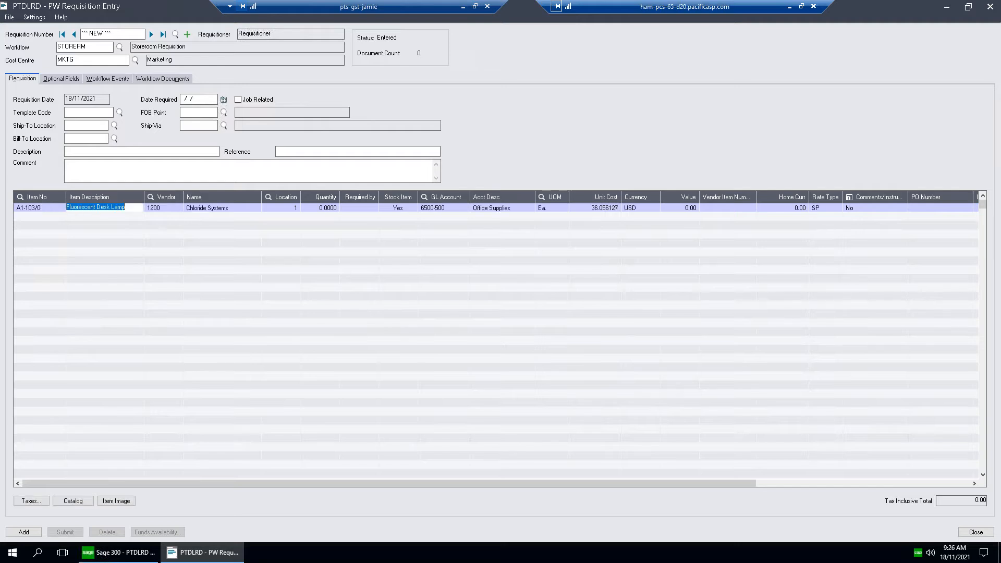
key(Tab)
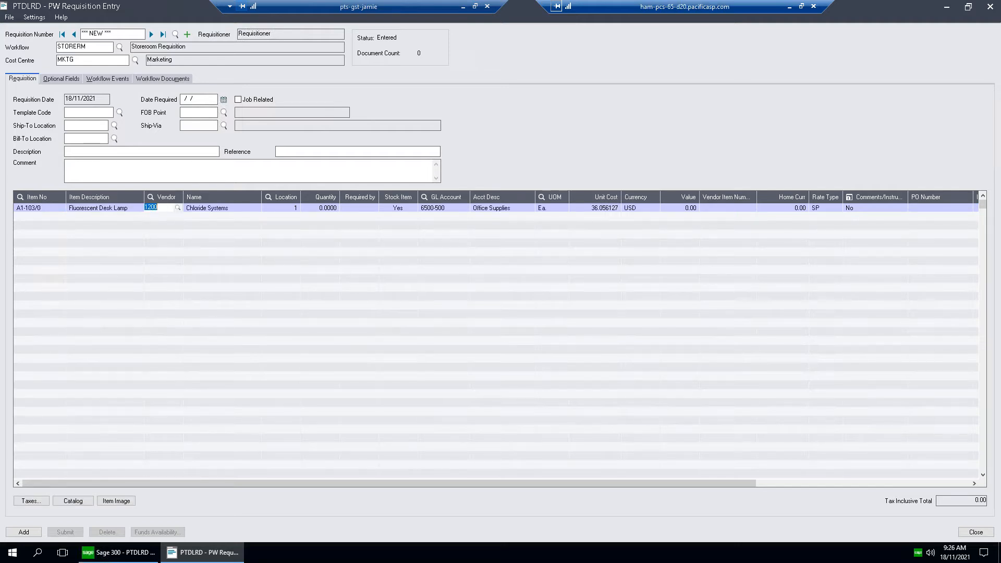
key(Tab)
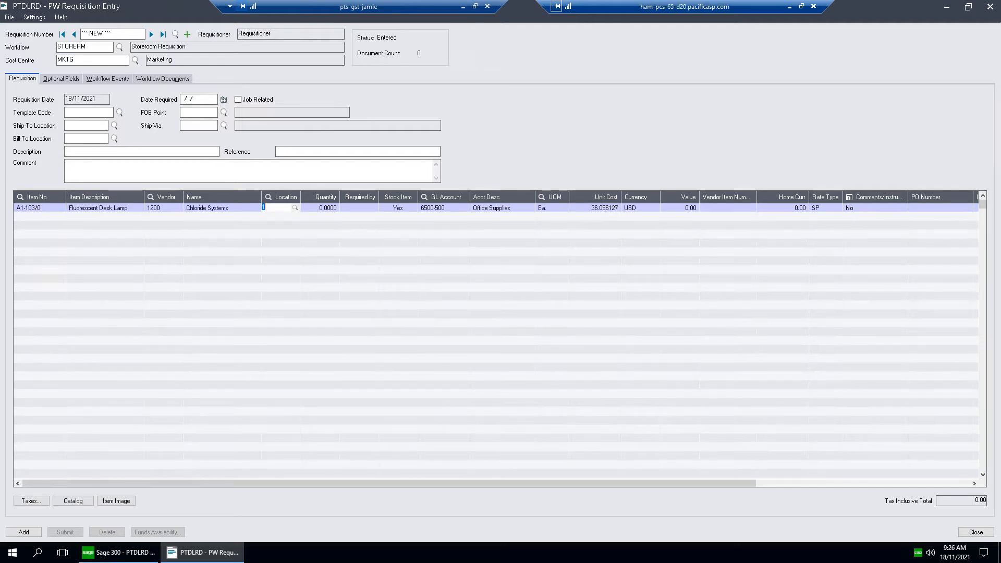
key(Tab)
text(10)
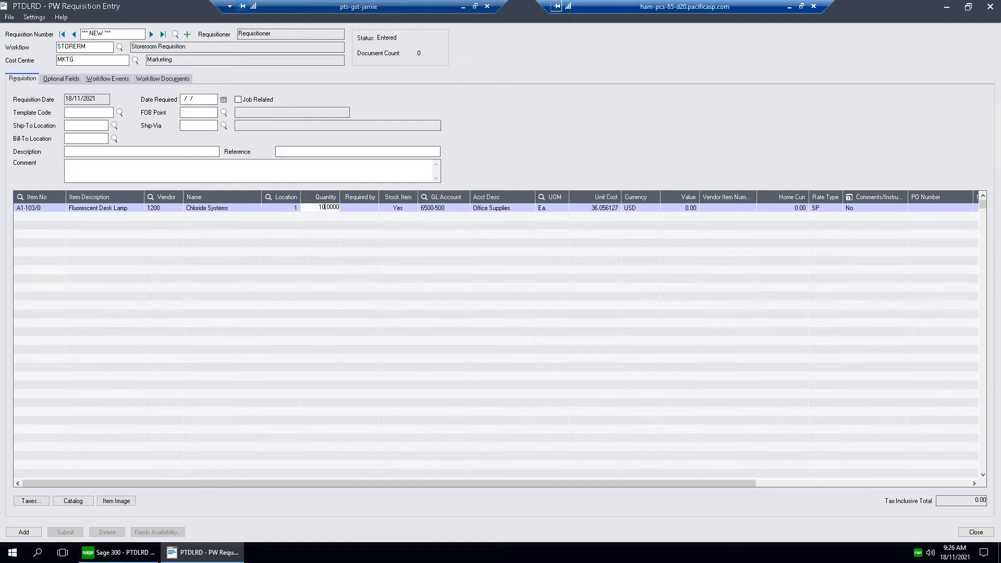
Add a second requisition line for item A1-105/0 at the default location, with quantity 20.
key(Insert)
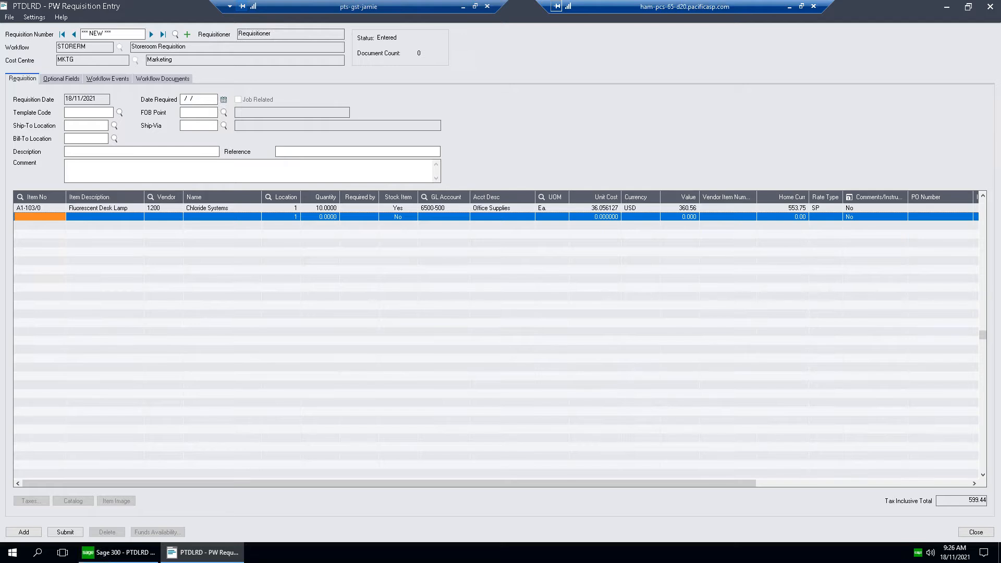
text(A1-1)
text(05)
key(Tab)
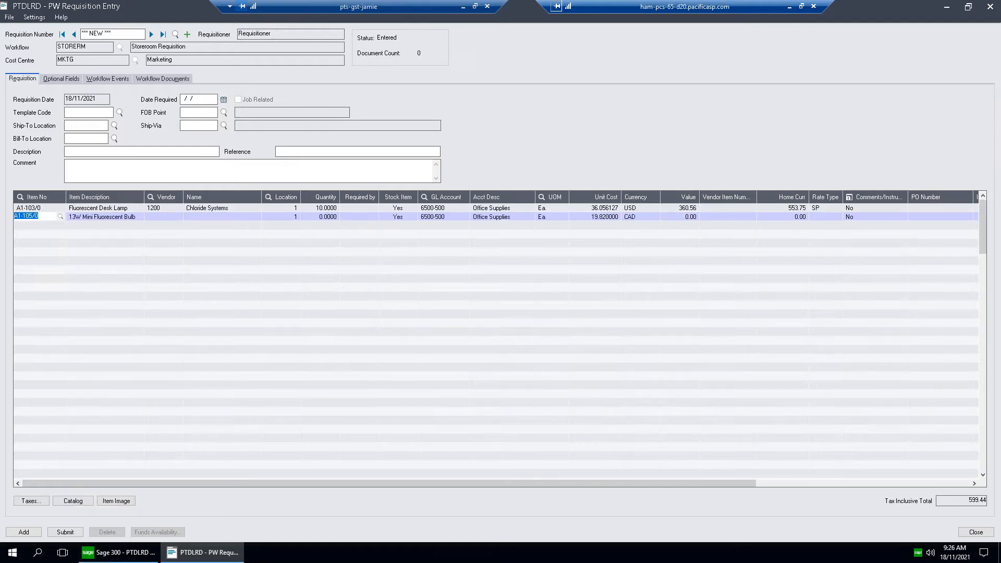
key(Tab)
key(Tab)
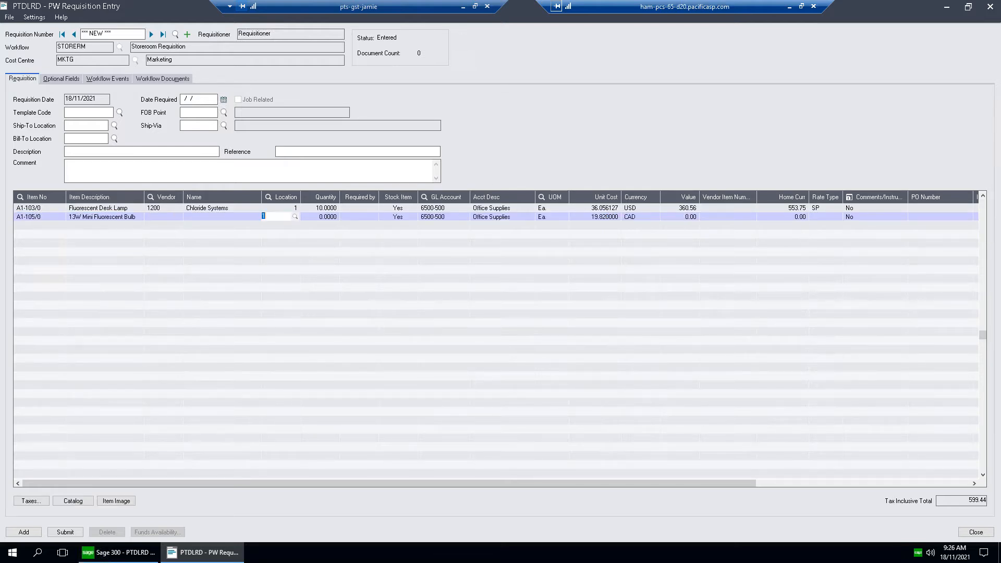
key(Tab)
text(20)
key(Tab)
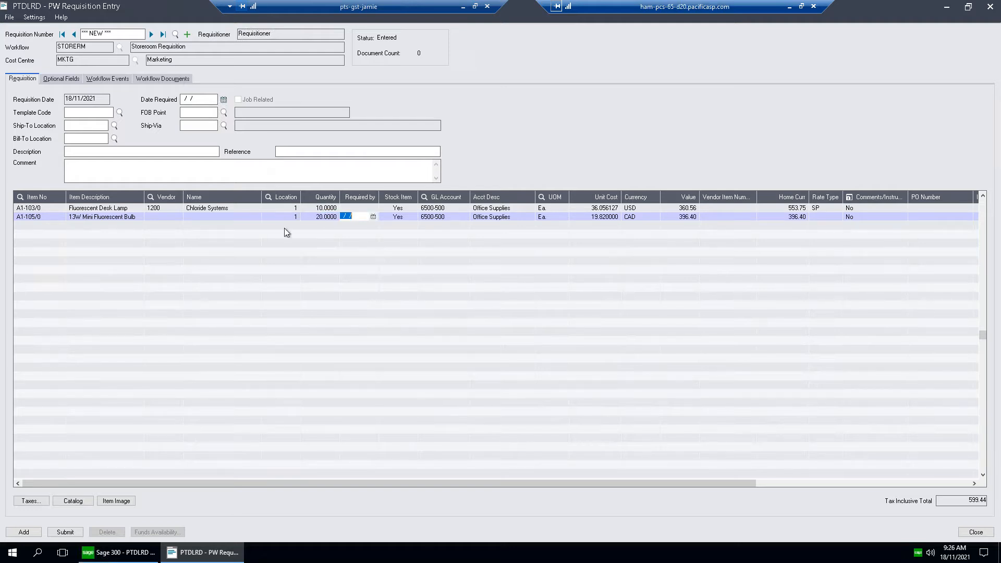
Submit the storeroom requisition for approval and close the requisition entry window.
click(292, 216)
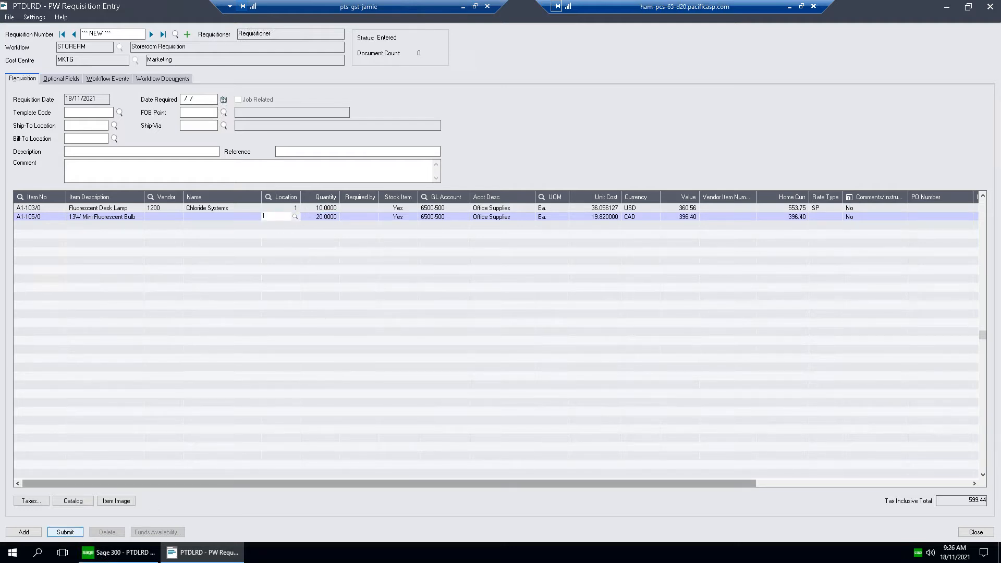
click(66, 532)
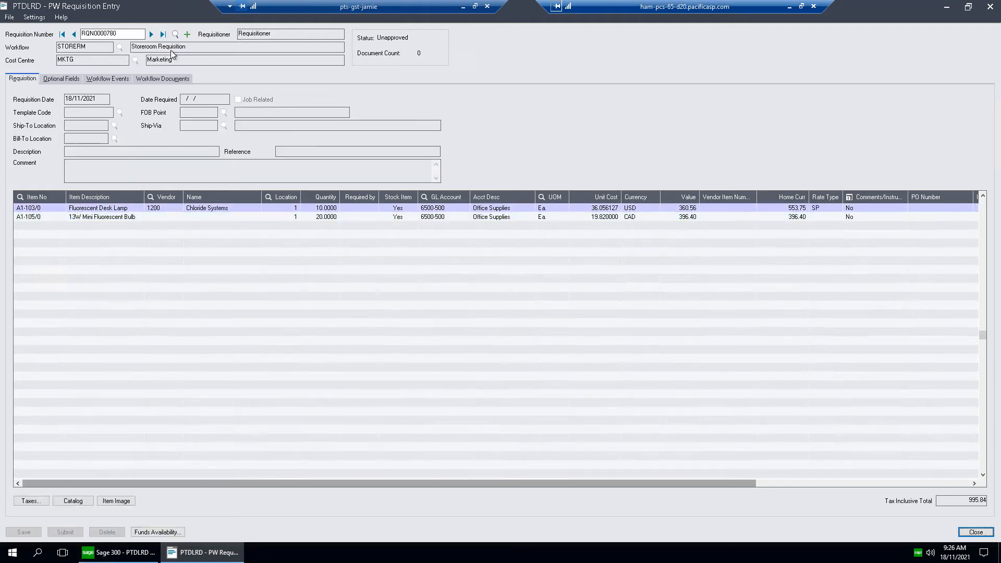
key(Escape)
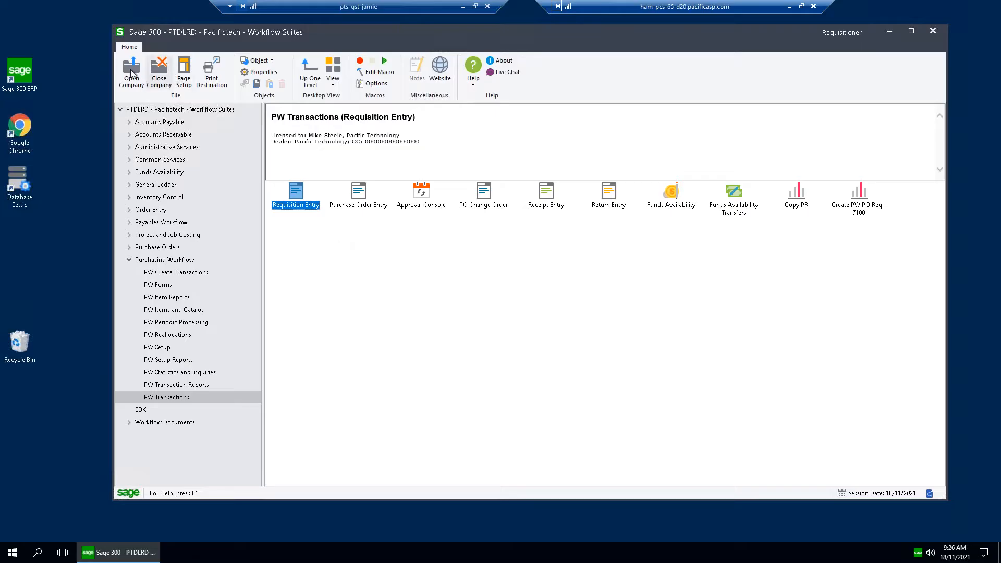
Reopen the PTDLRD company signed in with user ID DIVMGR and enter the account password.
click(131, 73)
text(DVI)
key(BackSpace)
key(BackSpace)
key(BackSpace)
text(VM)
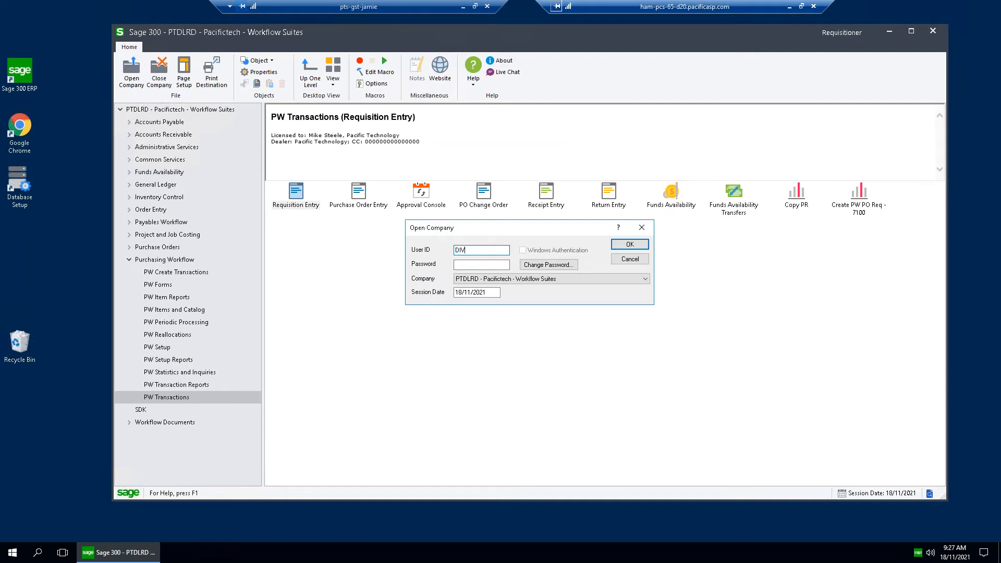
text(GR)
key(Tab)
text(***)
click(629, 244)
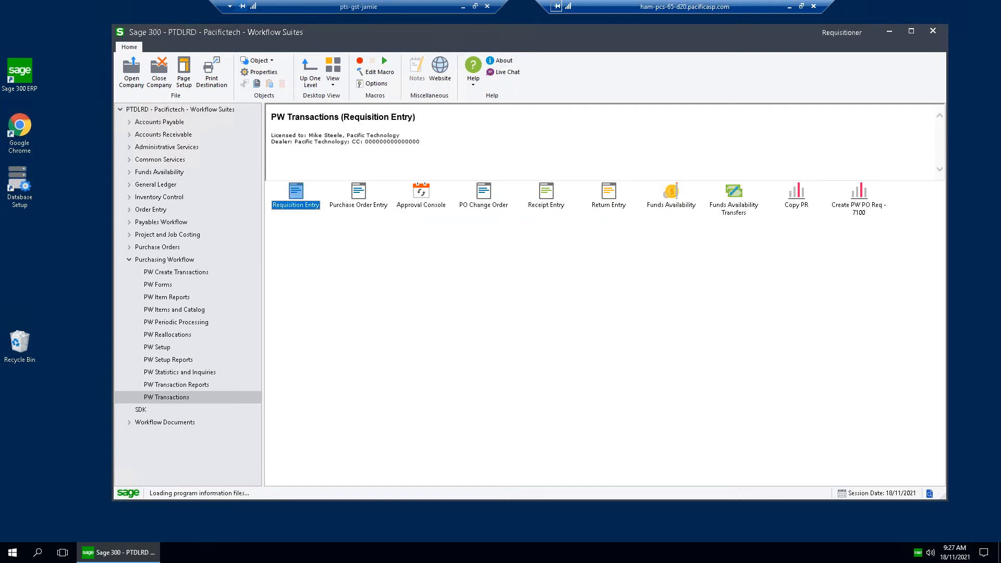
Approve requisition RQN0000780 in the Approval Console as division manager, post the approval and close the console.
double_click(422, 201)
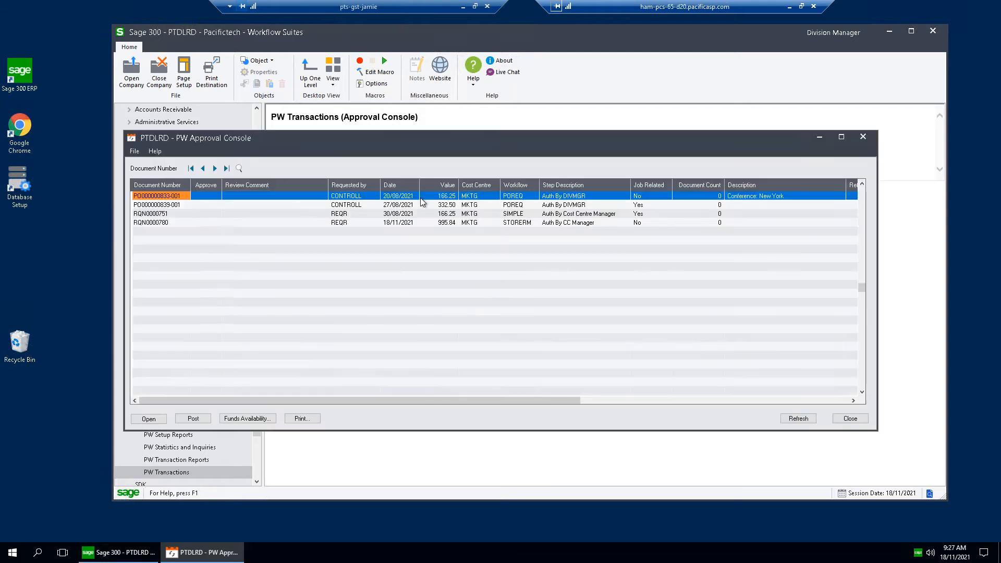
click(209, 223)
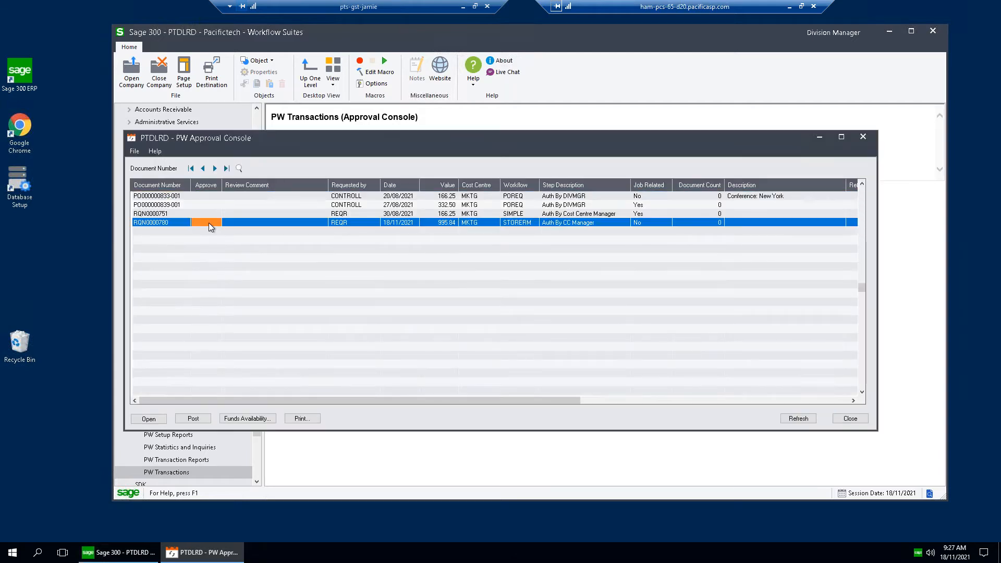
click(193, 419)
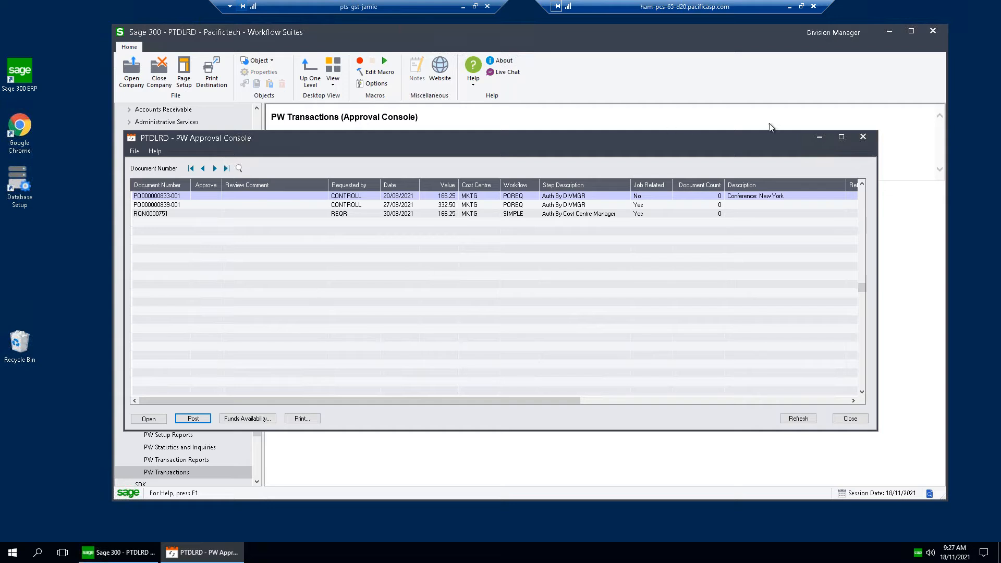
click(863, 136)
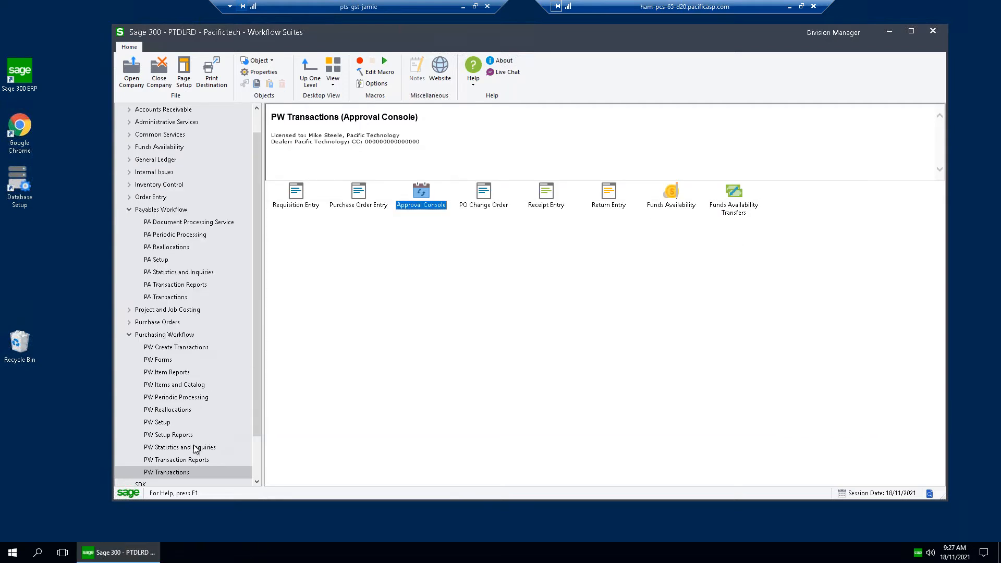
Load all in-process documents in the PW Management Inquiry to check the requisition's next actioner, and close the inquiry.
click(194, 448)
double_click(357, 203)
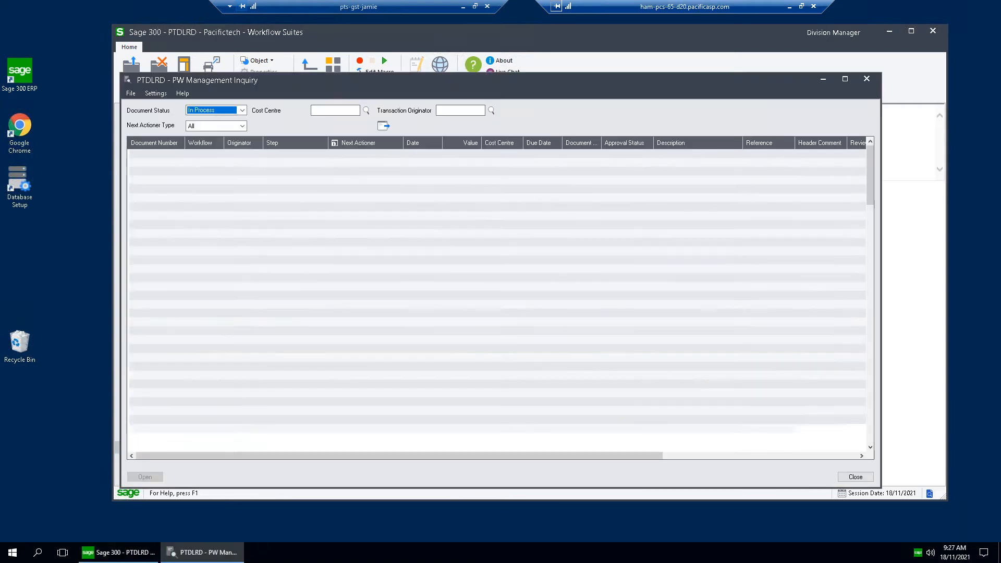
click(385, 127)
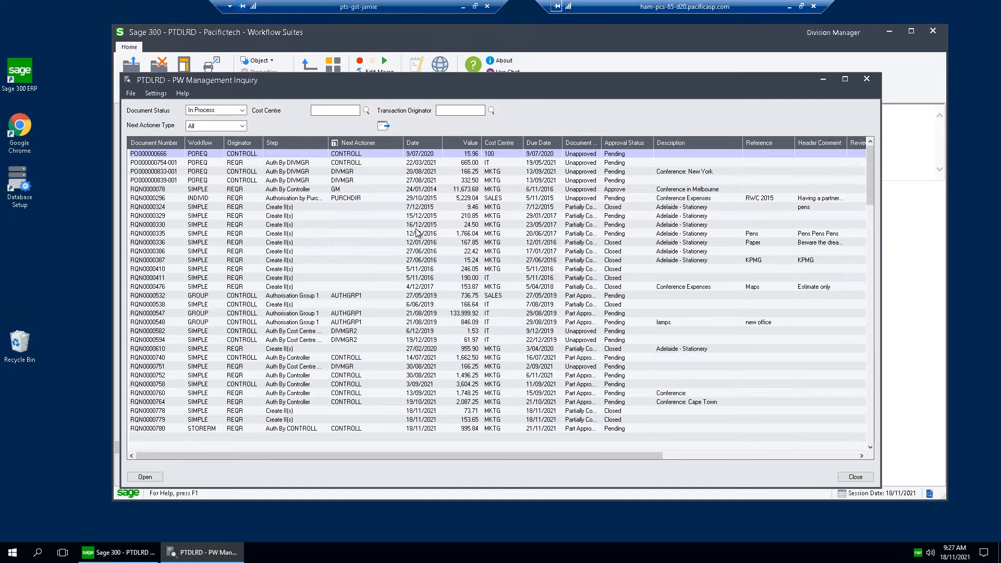
click(851, 477)
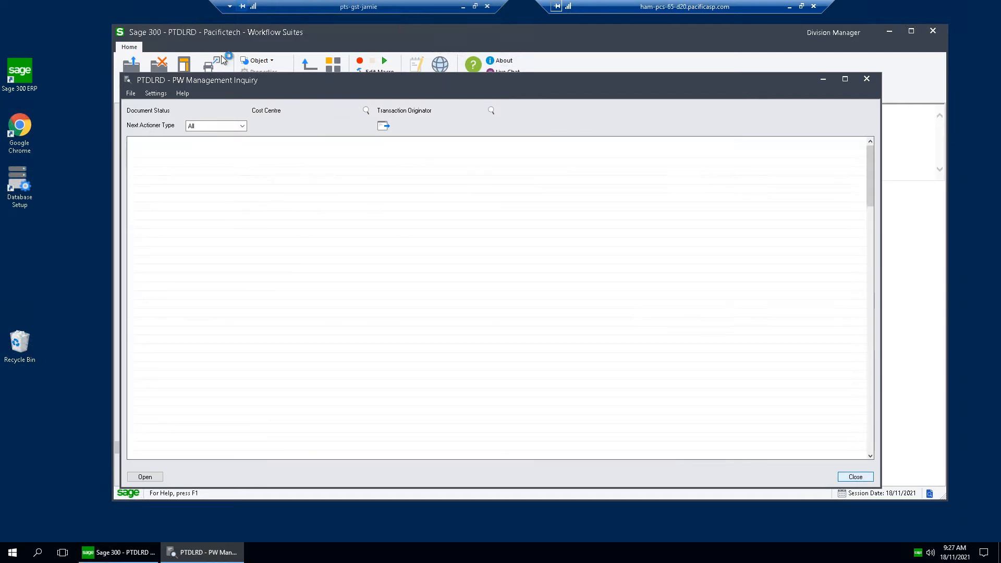
Reopen the company signed in as the controller and open the PW Approval Console.
key(shift+Tab)
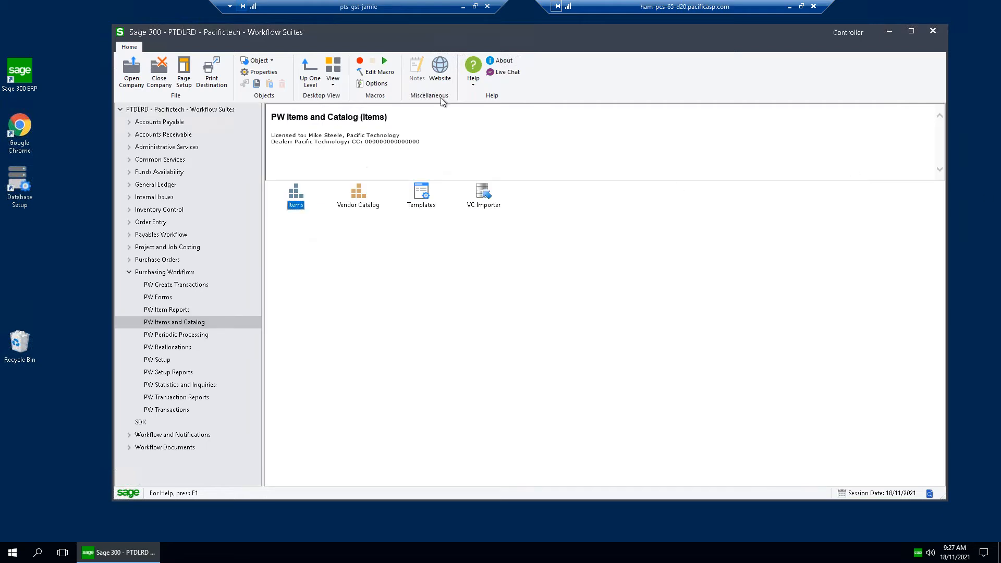
click(178, 410)
double_click(420, 191)
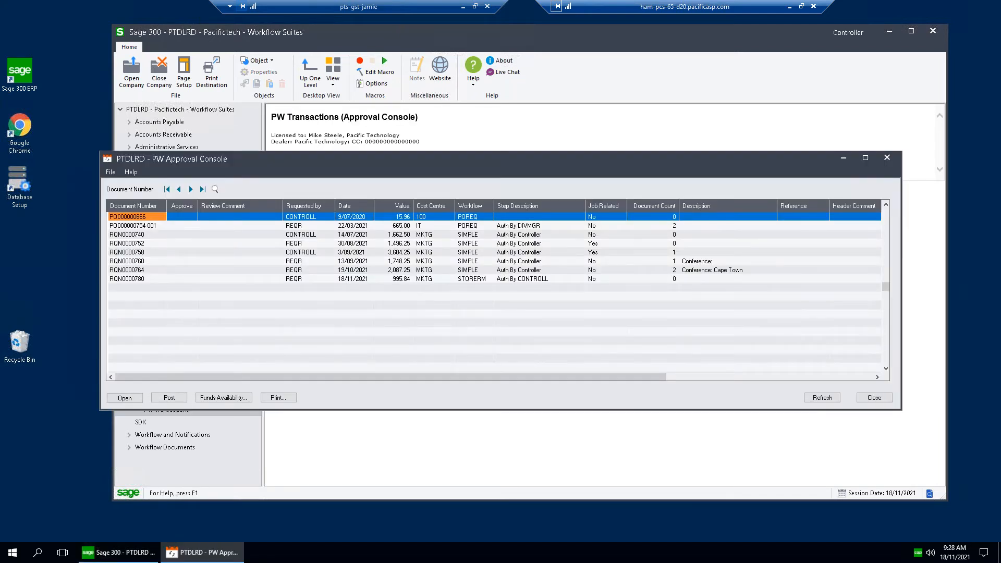
Approve requisition RQN0000780 as the controller, post the approval and close the Approval Console.
drag(671, 140, 725, 136)
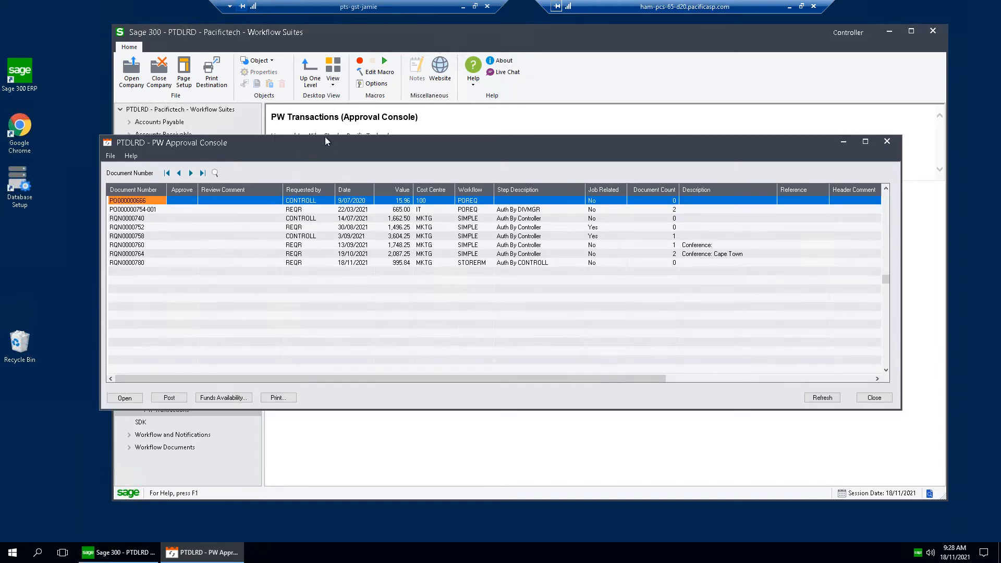
drag(320, 142, 333, 129)
double_click(190, 249)
click(182, 385)
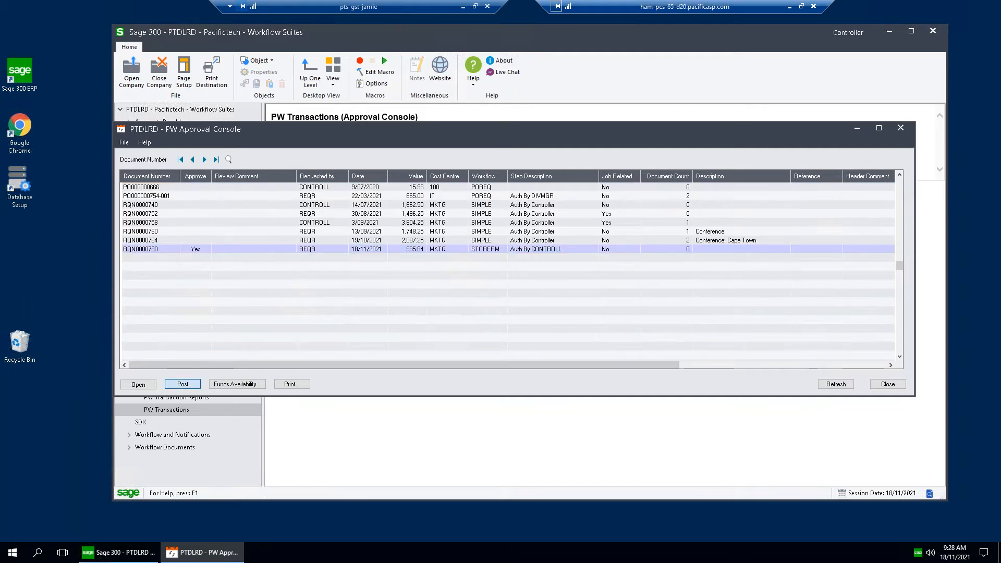
click(888, 385)
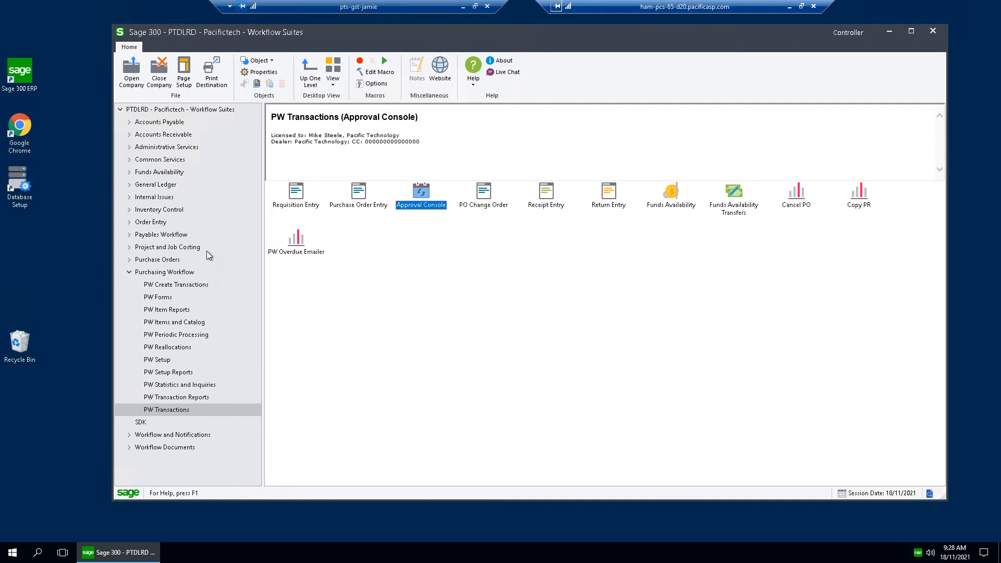
Open the Internal Issues entry window and load the last internal issue to examine its lines and requisition numbers.
click(130, 197)
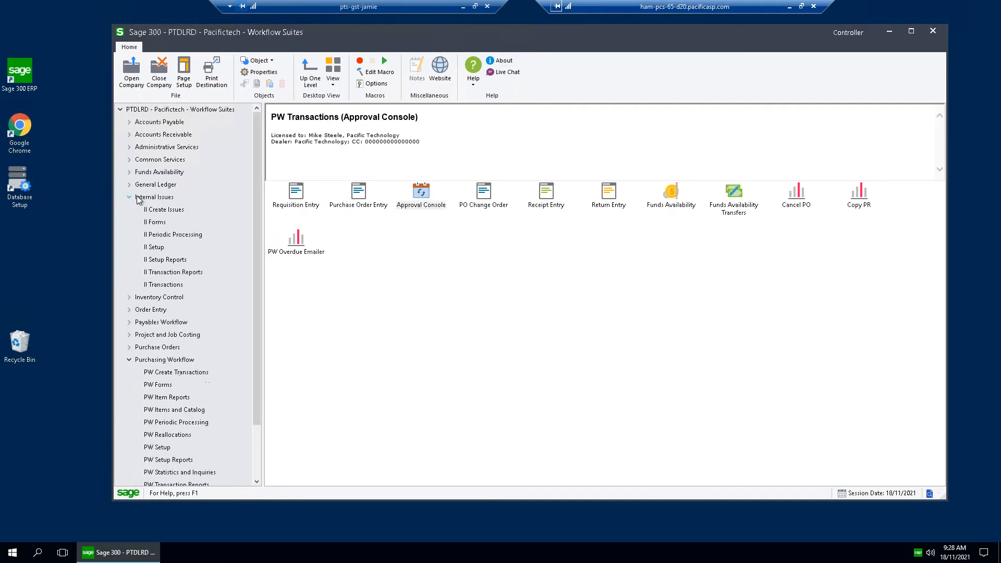
click(138, 198)
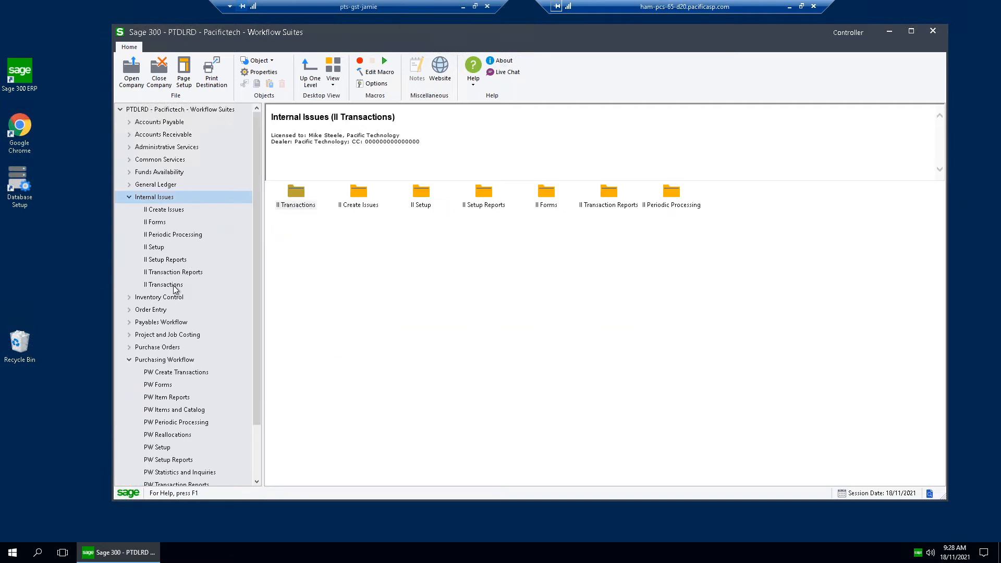
click(174, 286)
double_click(300, 197)
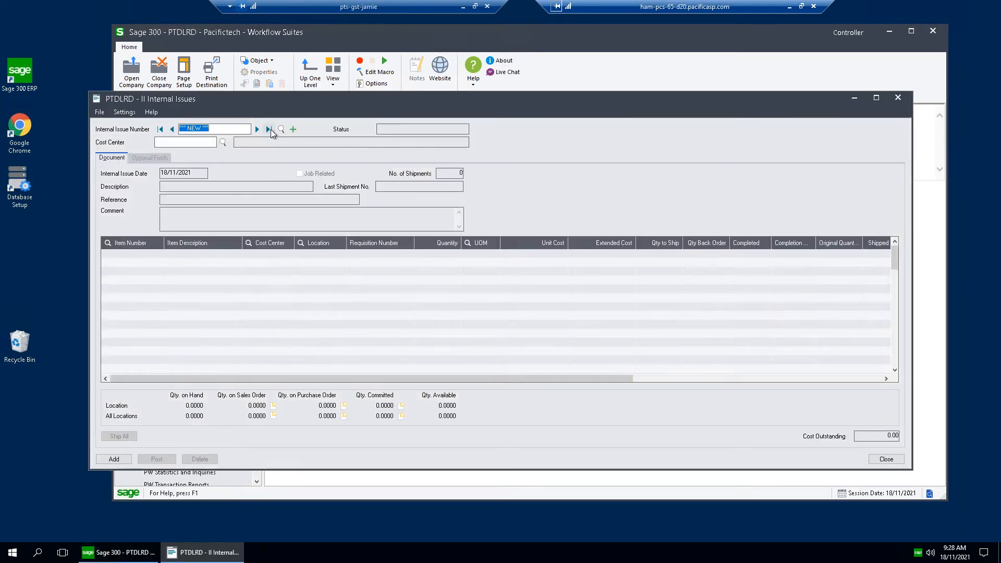
click(269, 130)
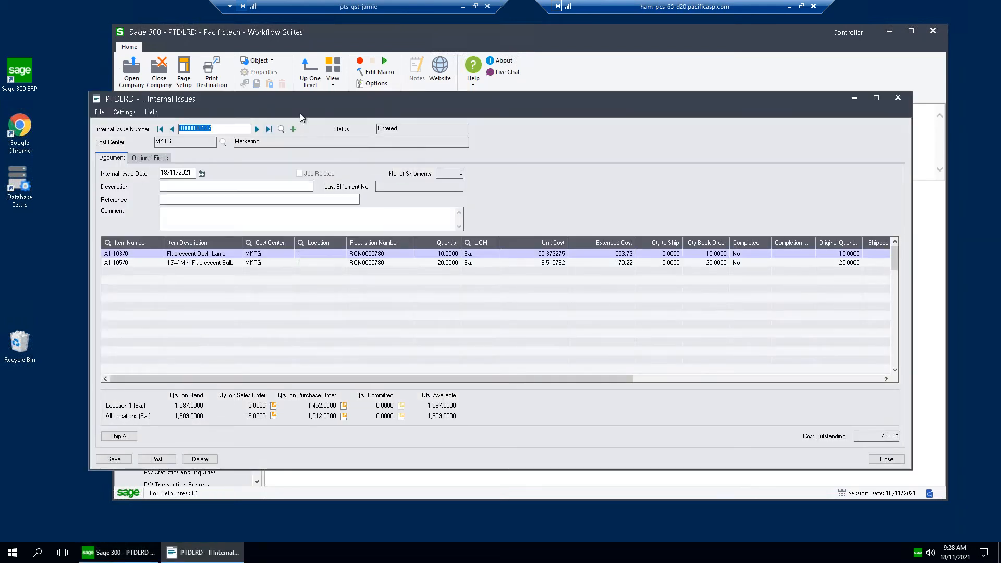
drag(260, 105, 267, 84)
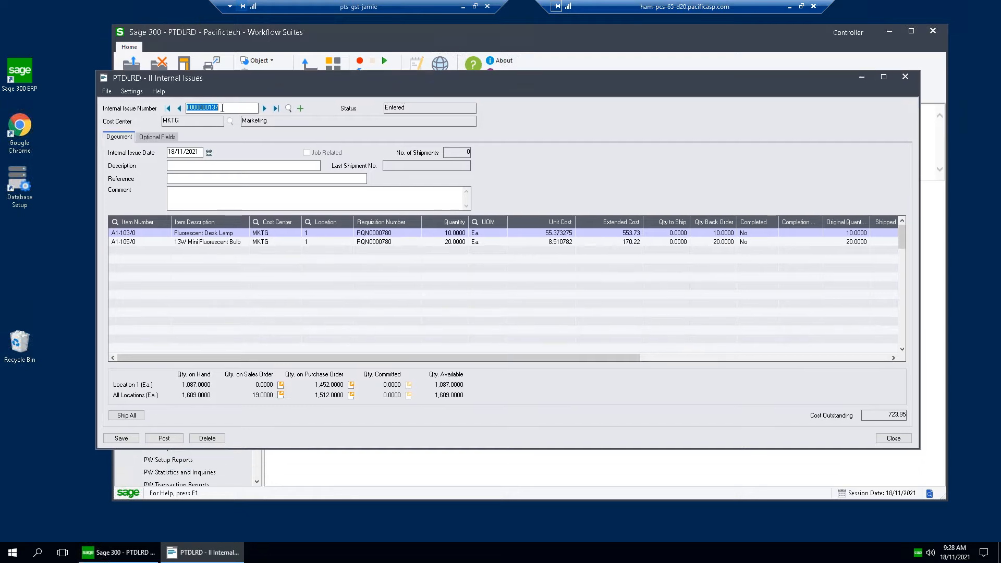
Examine the requisition number and quantity on the desk lamp and fluorescent bulb lines of the internal issue, and close the window.
click(239, 234)
click(373, 235)
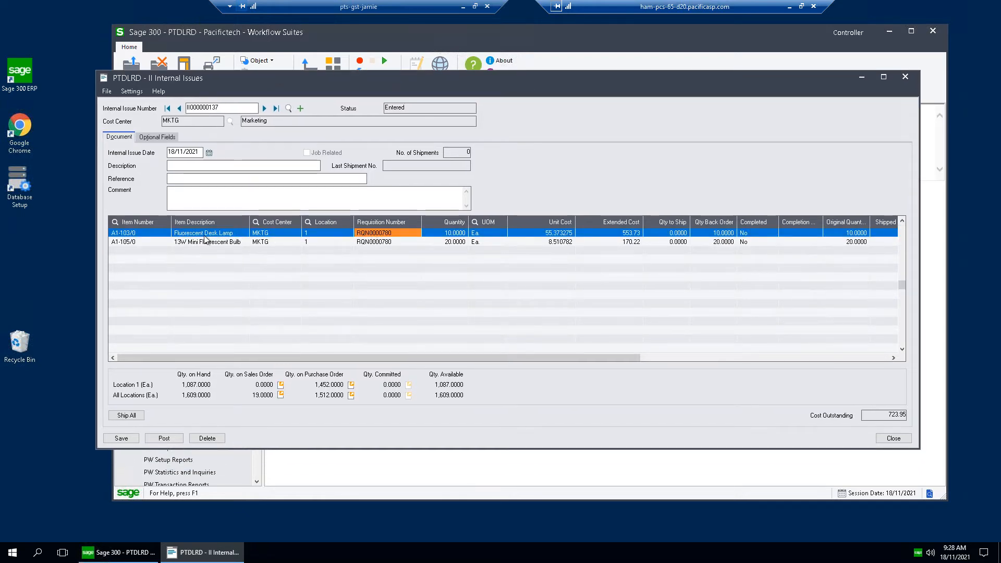
click(463, 234)
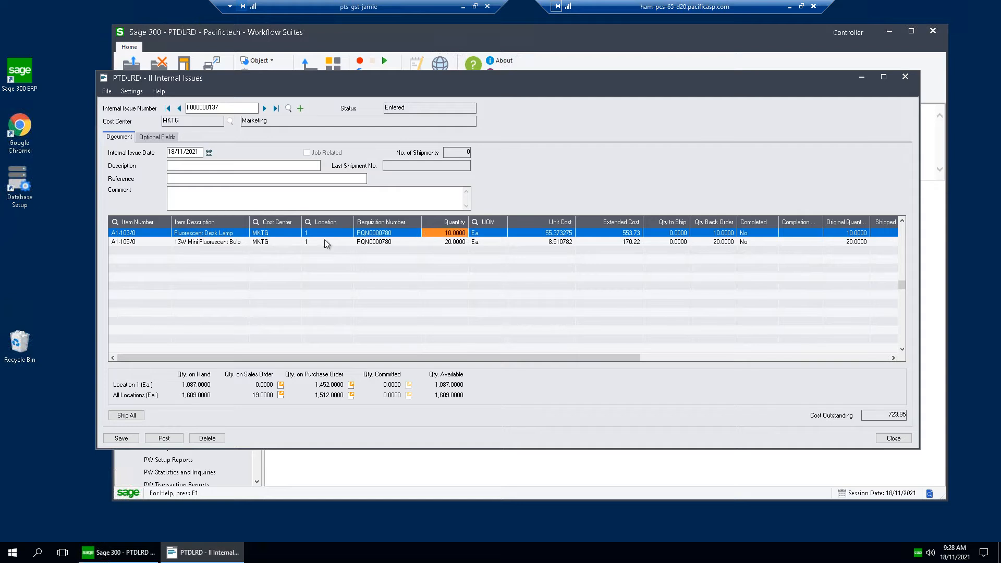
click(186, 233)
click(459, 243)
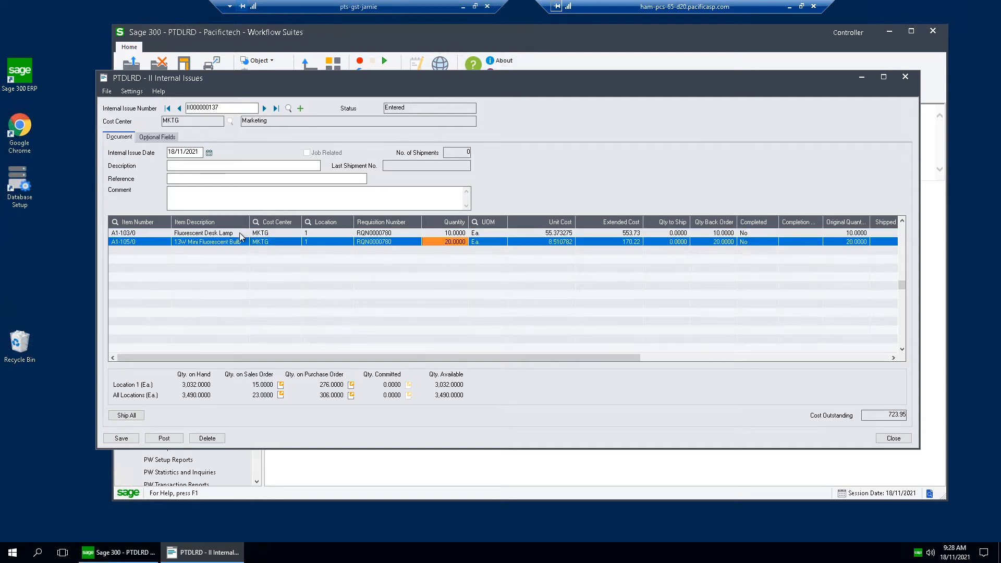
click(376, 242)
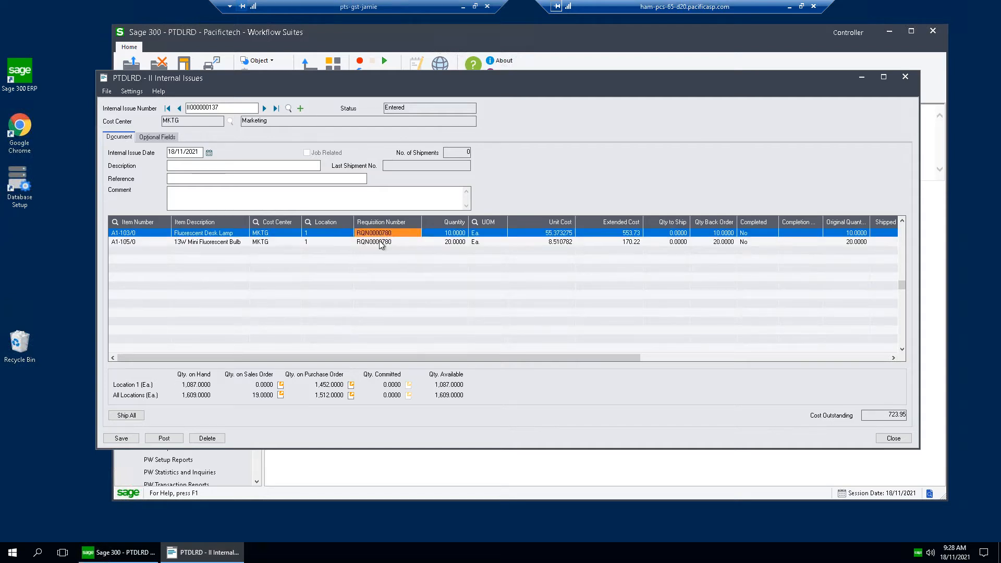
key(Up)
key(Down)
key(Up)
click(905, 77)
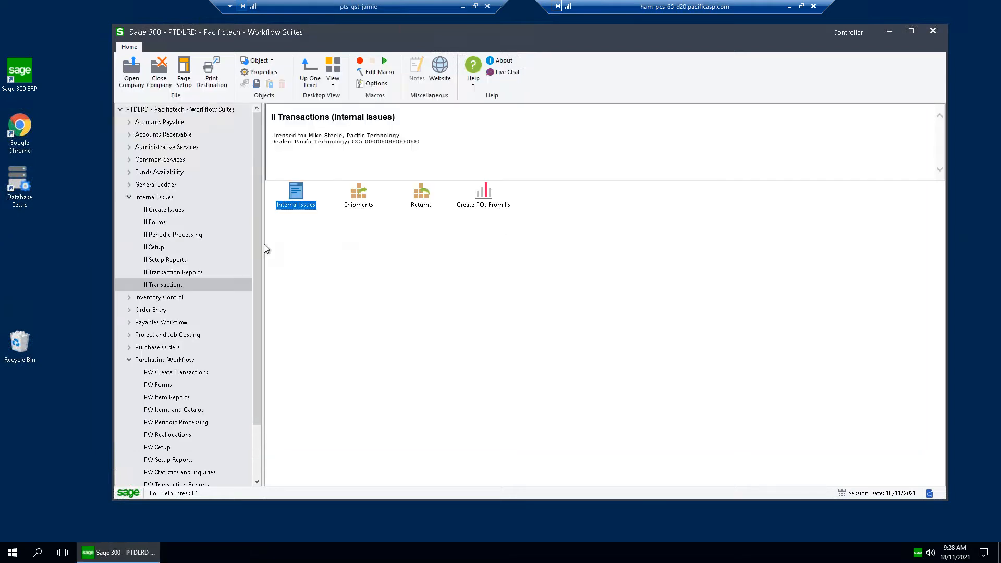
Load documents of all statuses in the PW Management Inquiry and go to the last document in the list.
scroll(256, 346, down, 2)
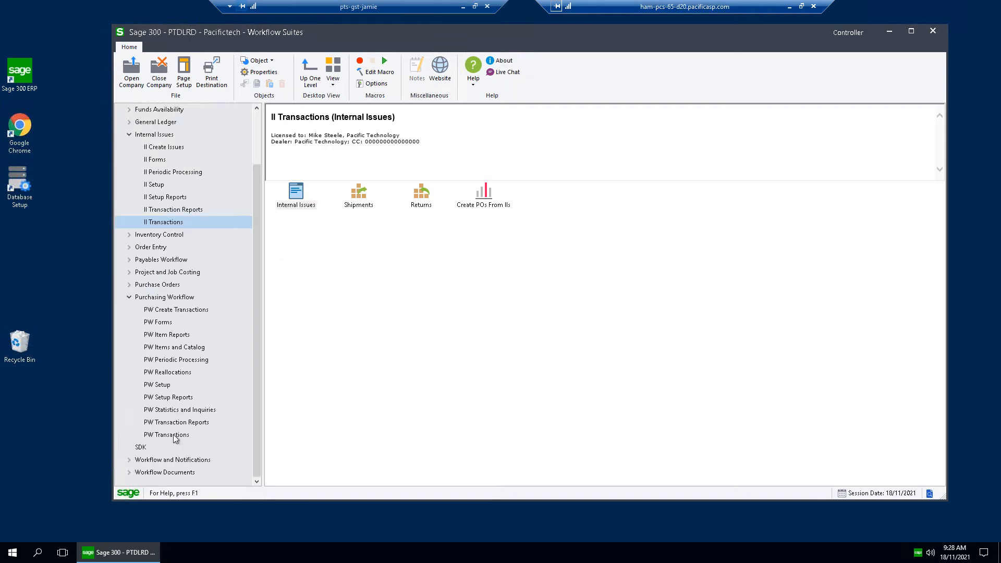
click(191, 410)
double_click(359, 206)
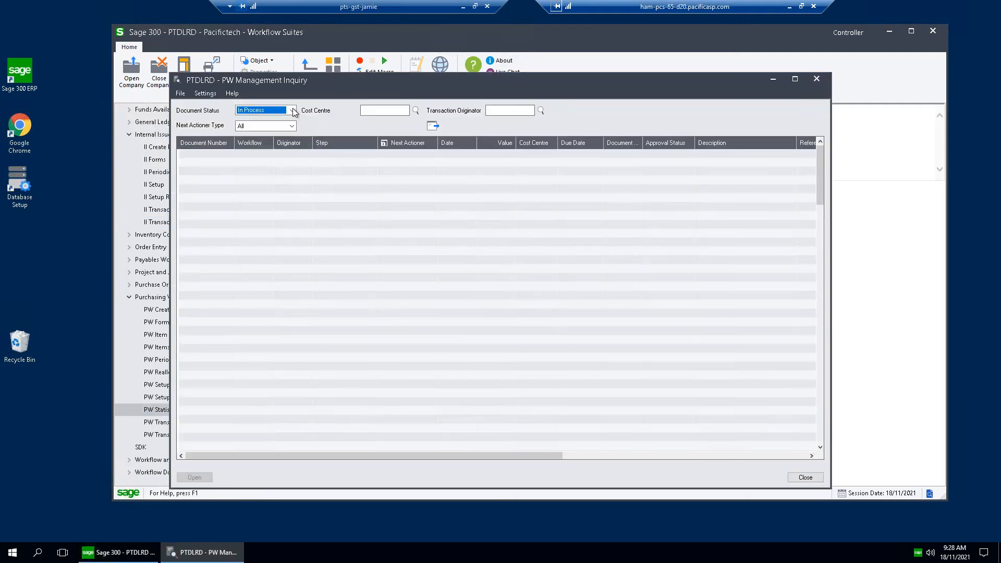
click(293, 111)
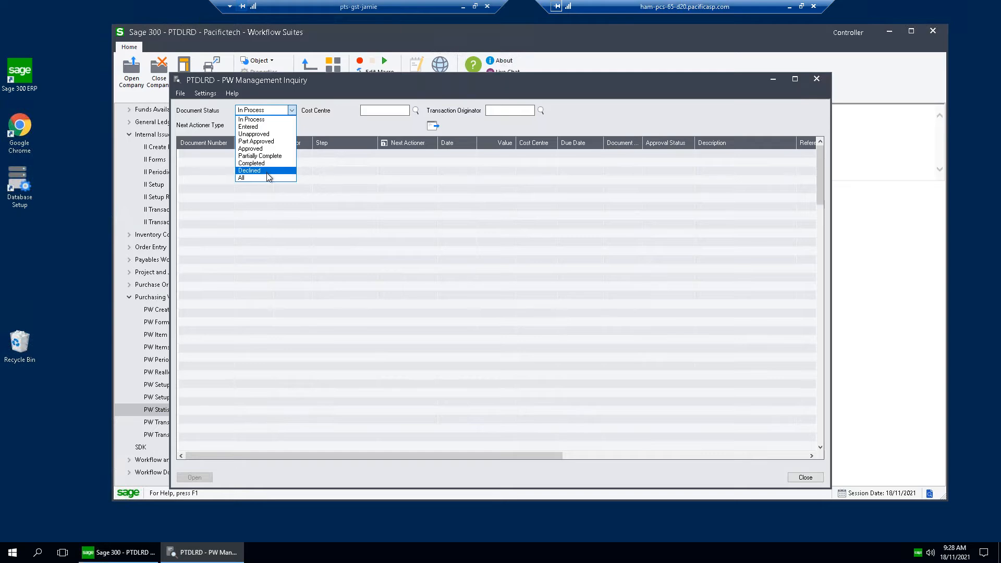
click(267, 173)
click(433, 126)
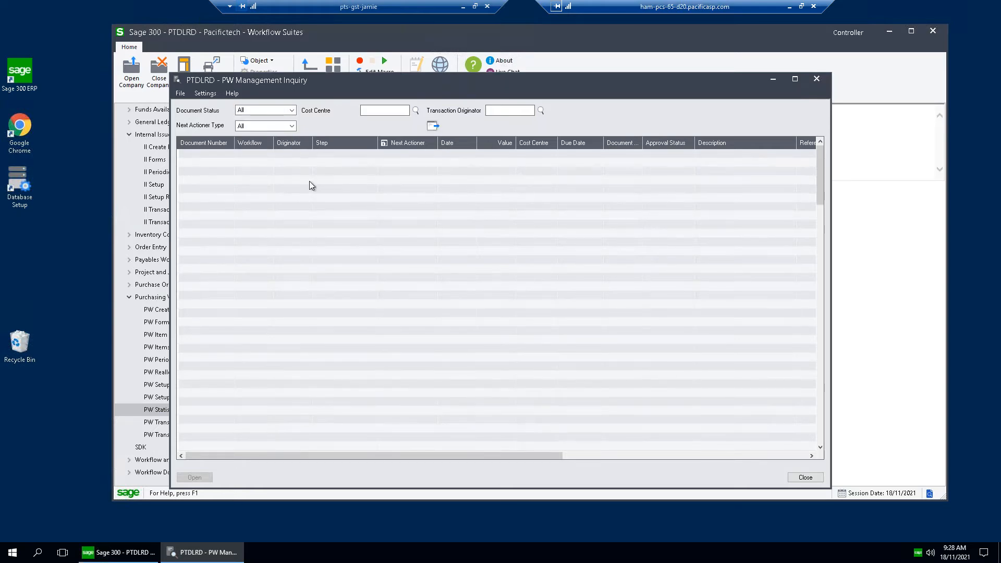
click(292, 198)
key(ctrl+End)
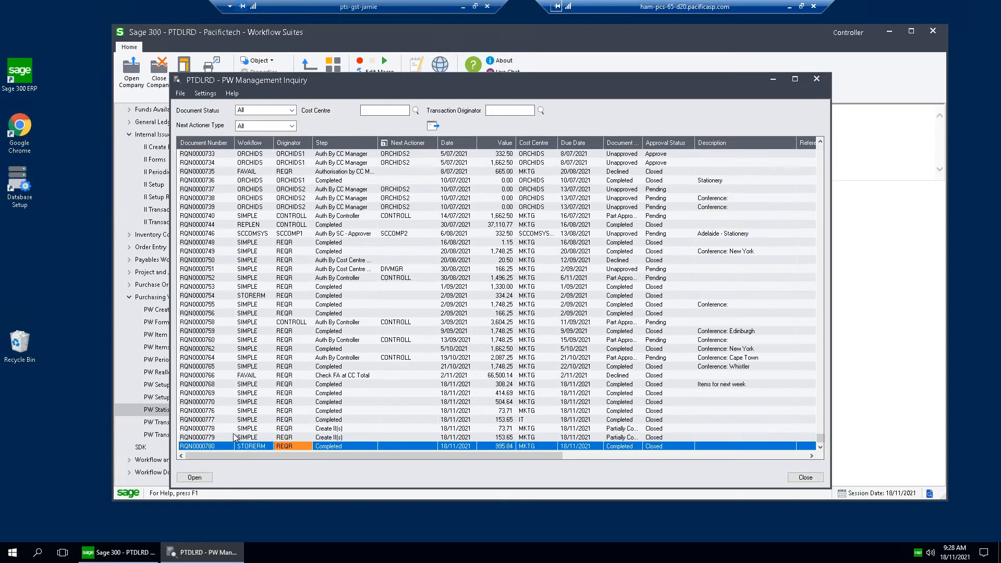
Open requisition RQN0000780 from the inquiry, check its lines' PO and internal issue numbers, and close it.
double_click(351, 446)
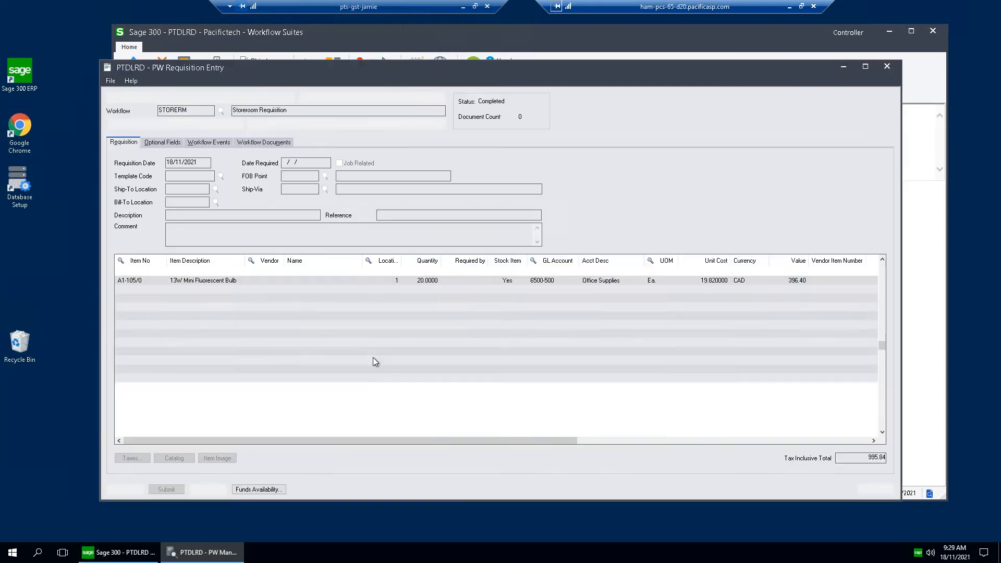
drag(558, 440, 800, 440)
click(712, 281)
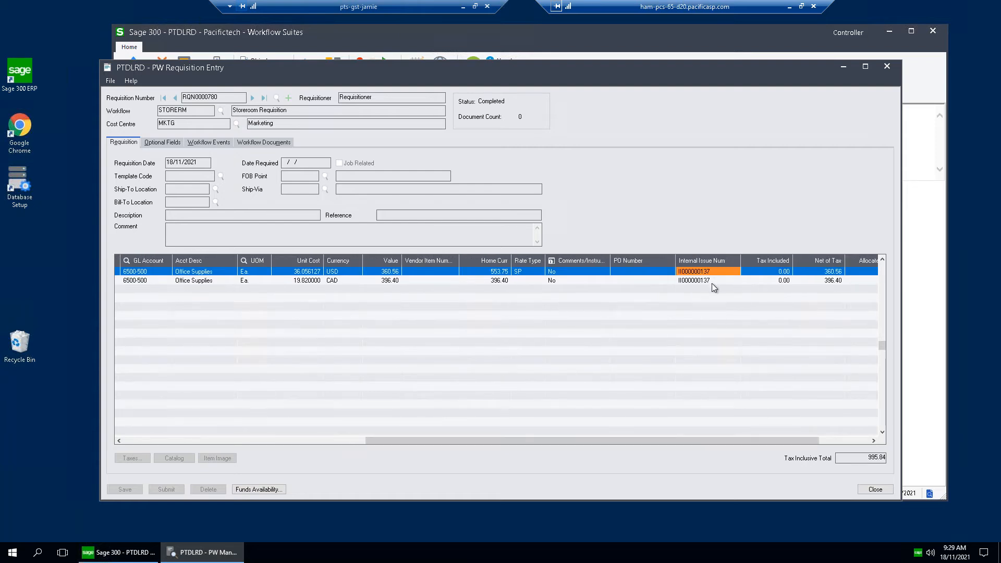
click(716, 272)
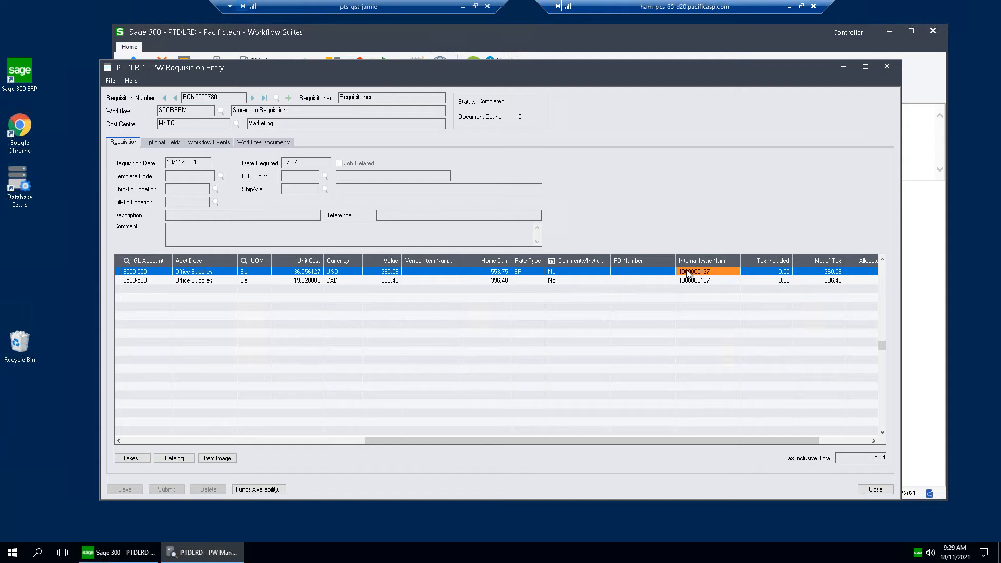
click(668, 274)
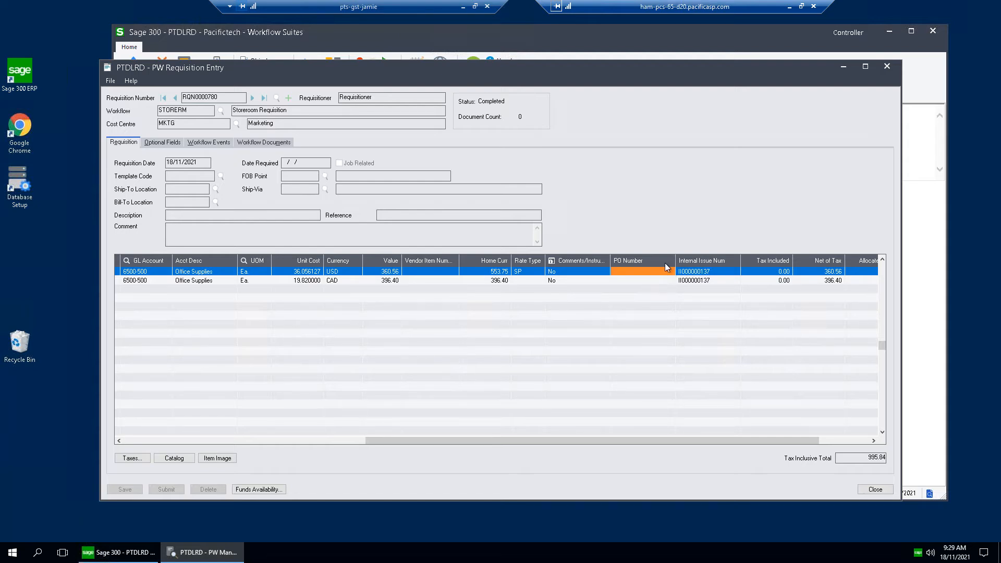
drag(730, 61, 737, 47)
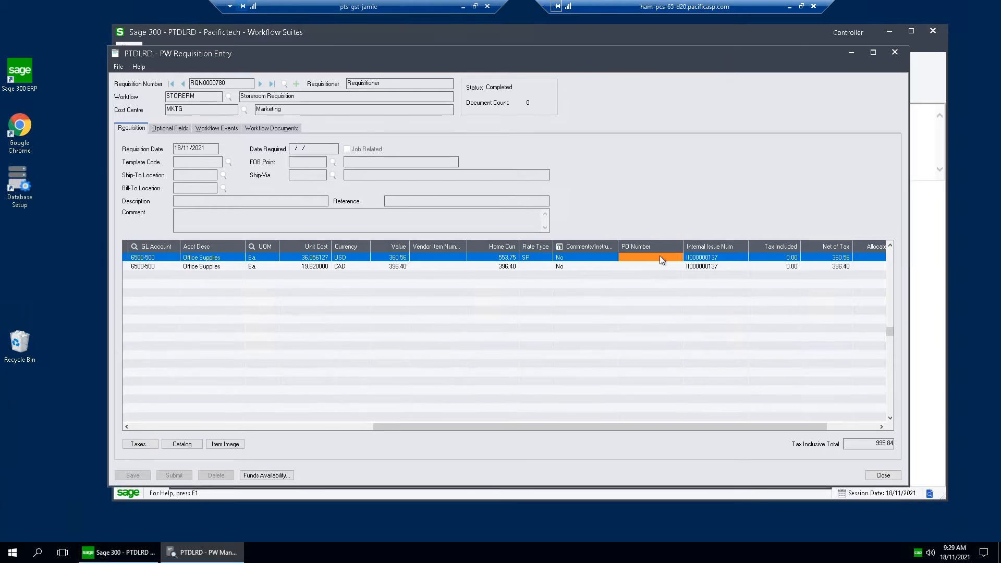
click(663, 264)
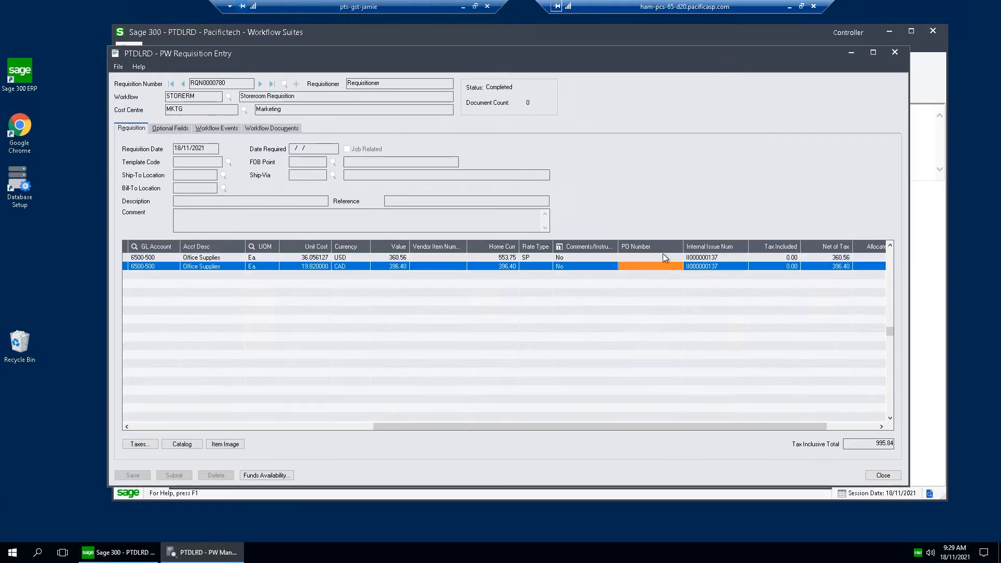
click(707, 258)
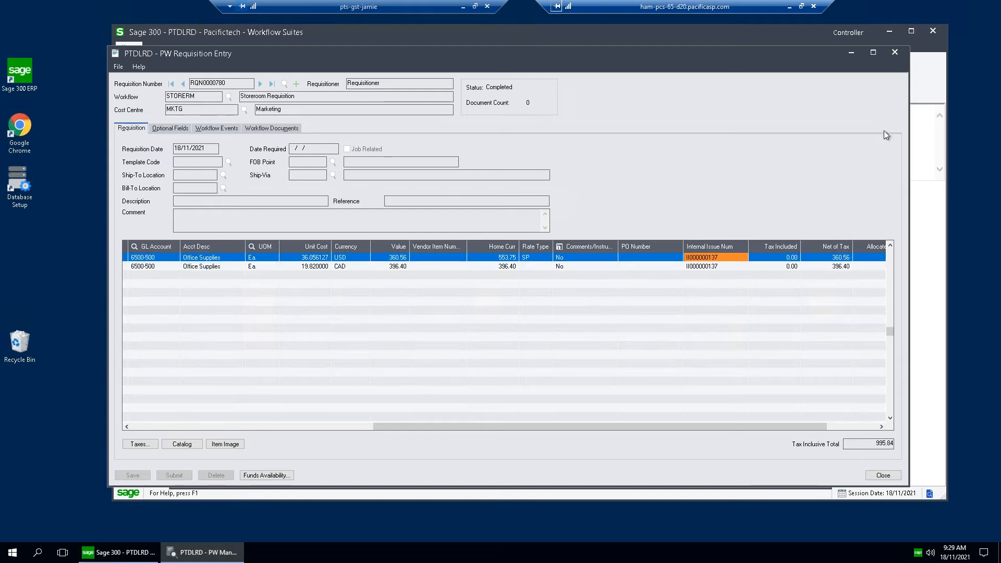
click(895, 52)
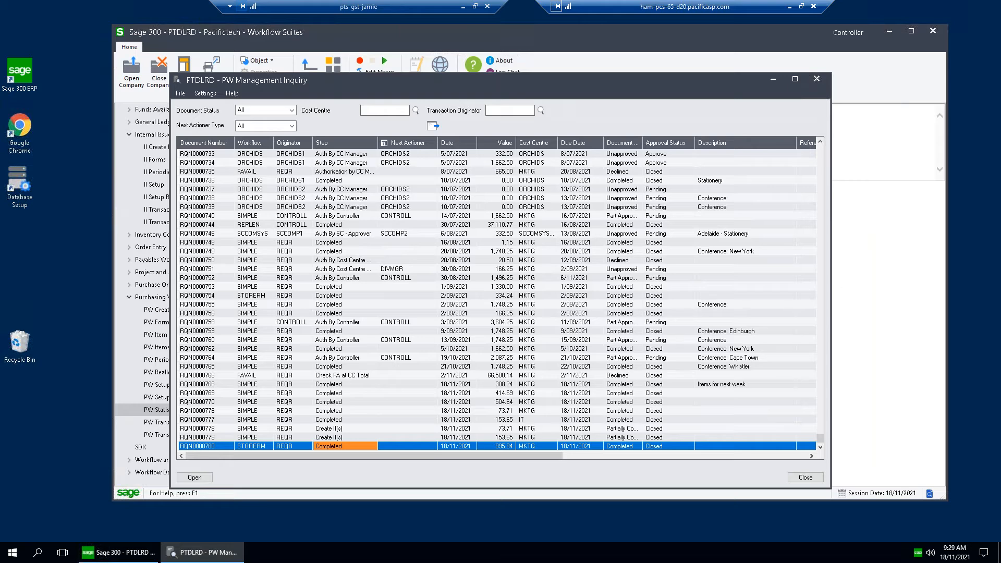
Minimize the Management Inquiry and view the Internal Issues Shipment Entry and Return Entry windows, closing each one.
click(773, 80)
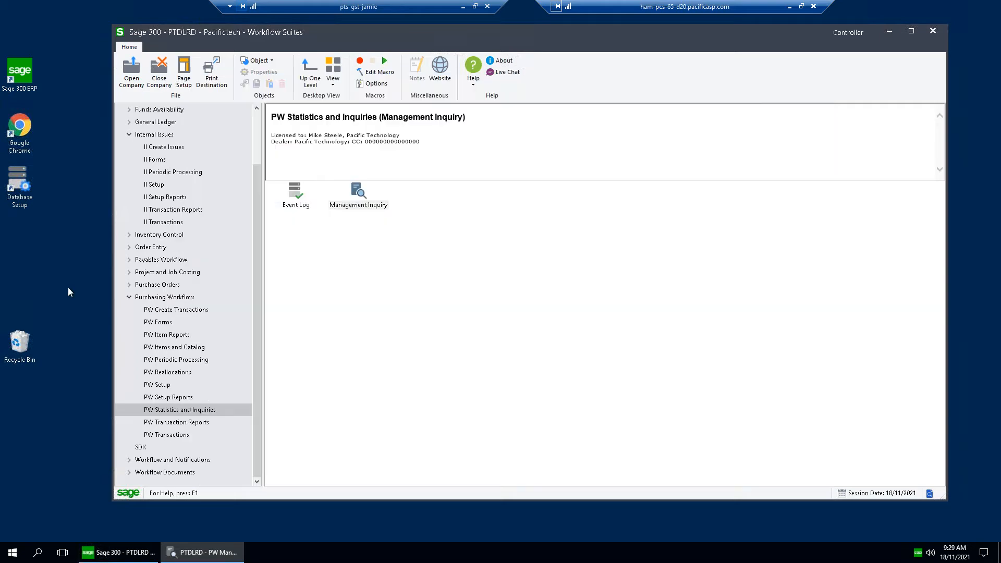
click(162, 222)
double_click(358, 193)
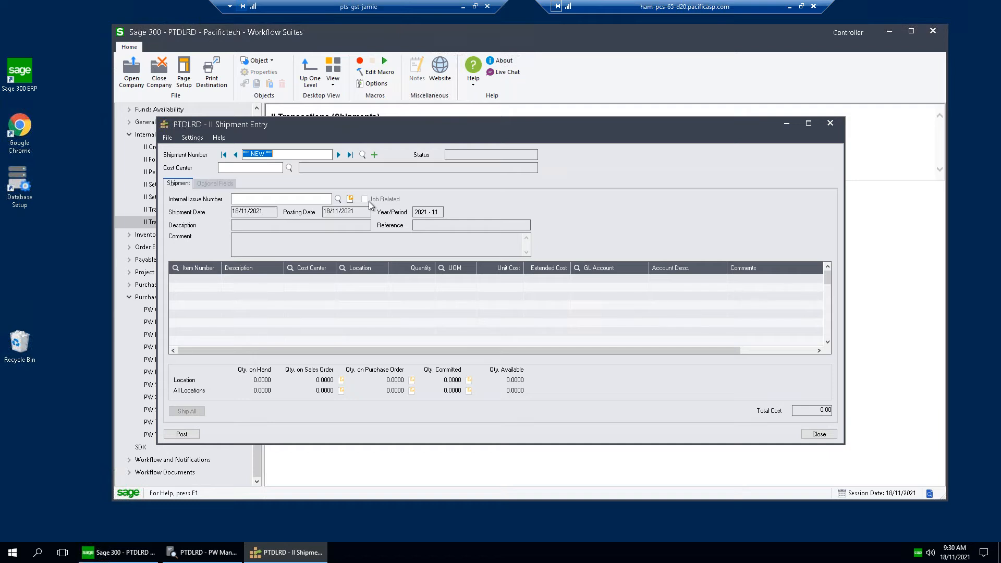
click(836, 124)
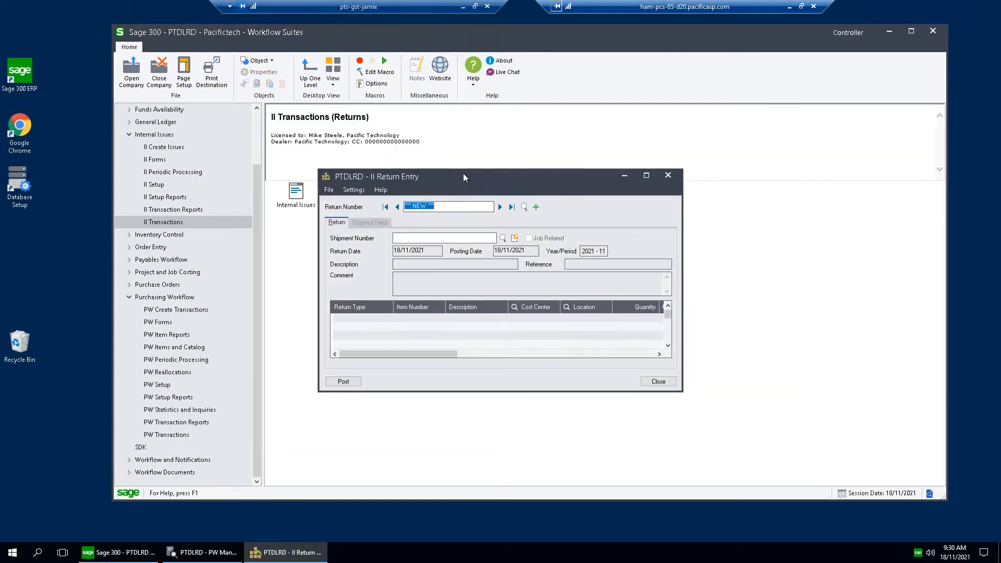
drag(463, 173, 467, 167)
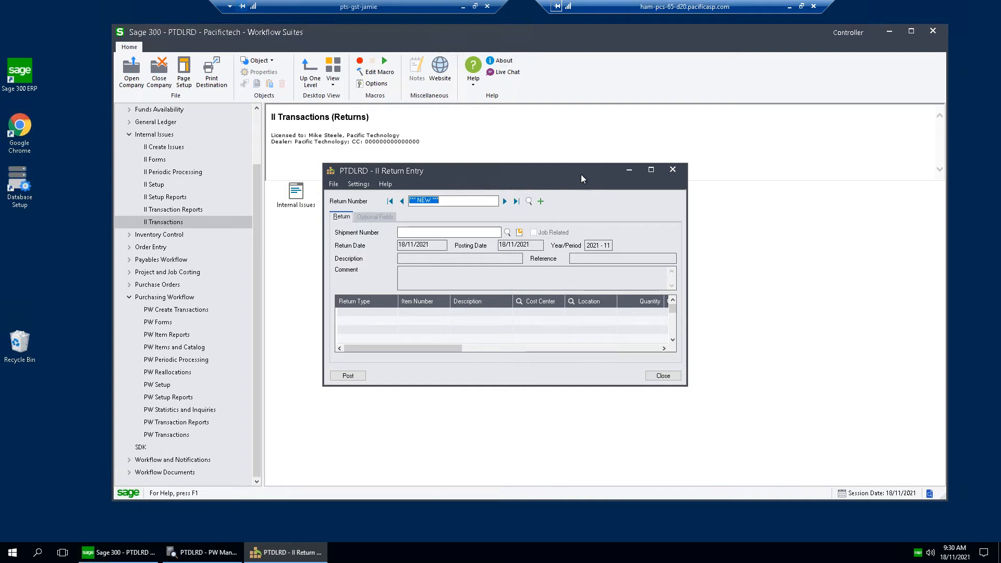
click(672, 169)
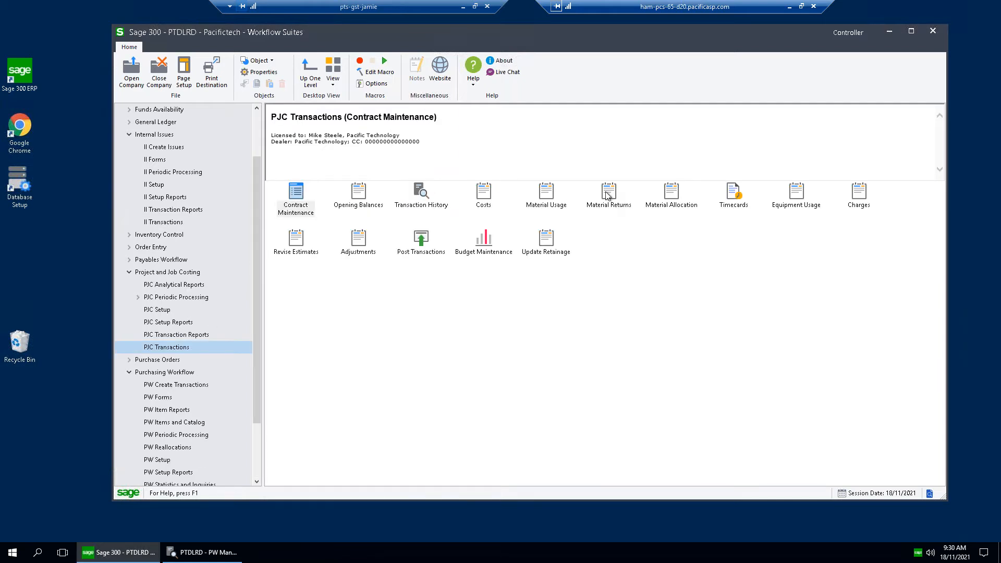
Point out Material Usage and Material Returns among the PJC transactions, and collapse the Internal Issues and Project and Job Costing folders.
click(605, 194)
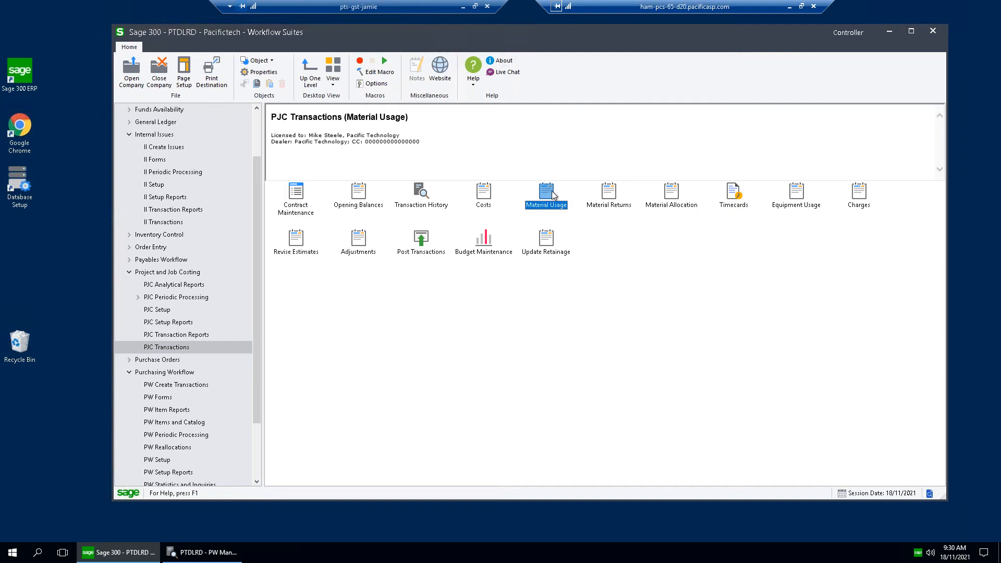
click(610, 196)
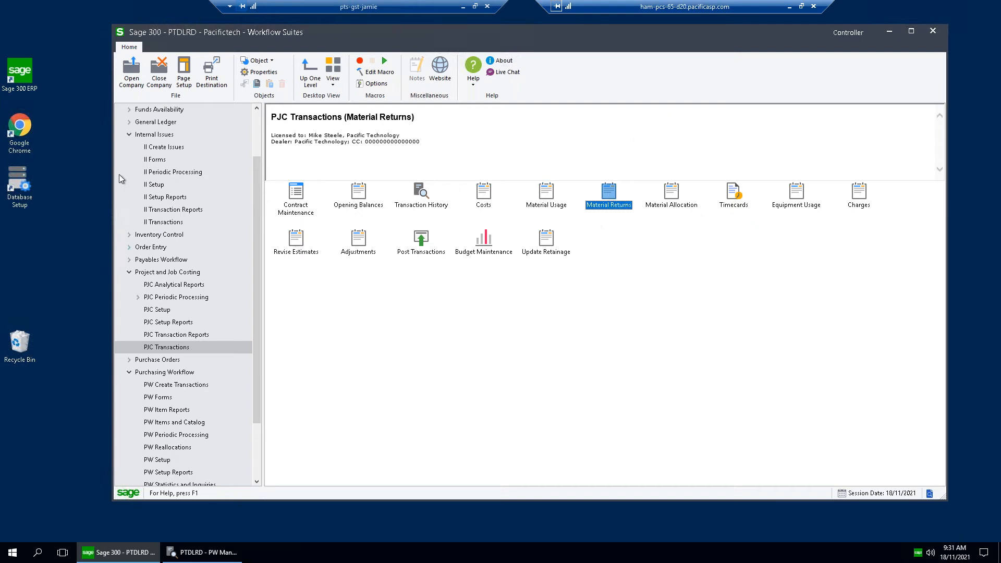
click(129, 134)
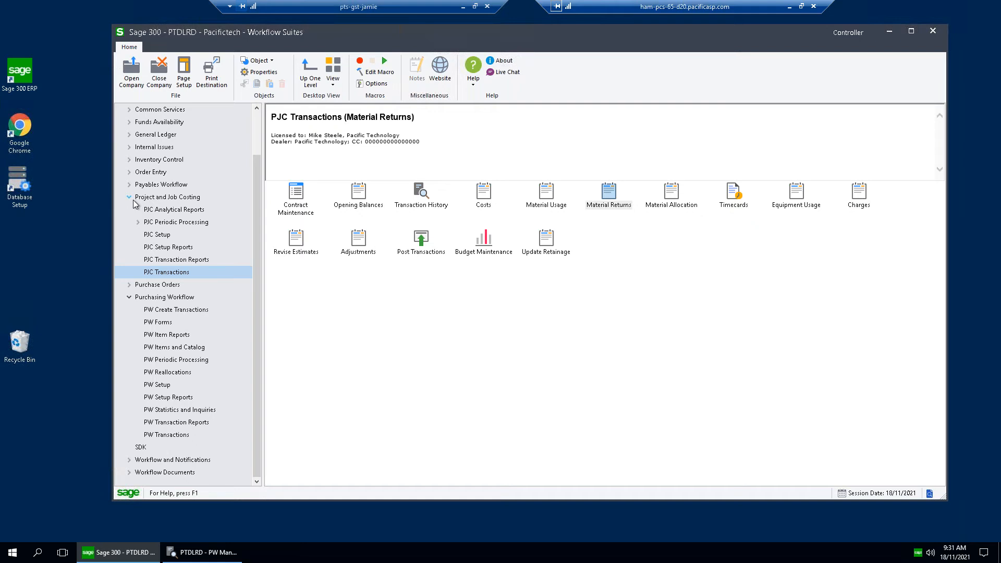
double_click(154, 197)
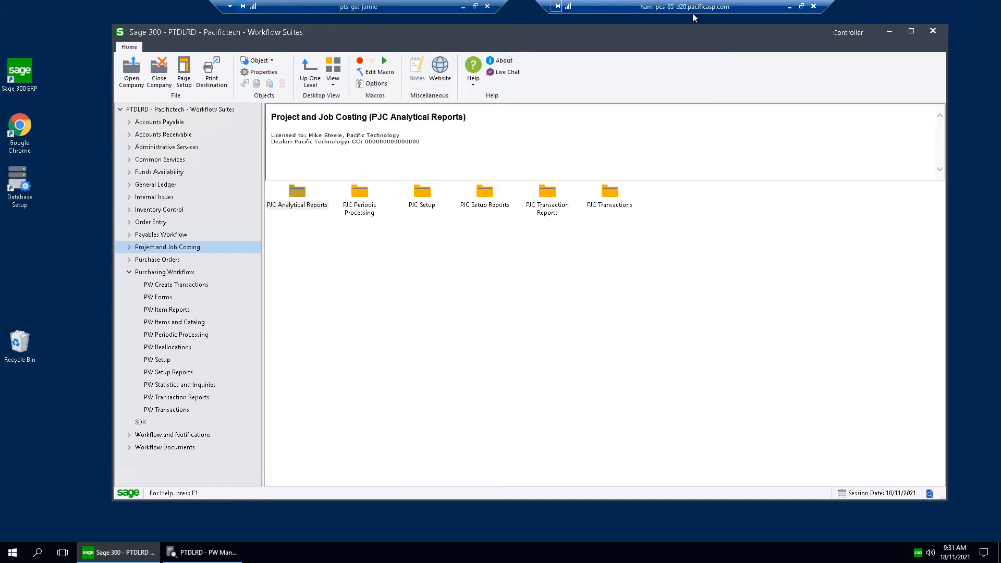
Switch to the PowerPoint presentation and return to the remote session running Sage 300.
click(790, 7)
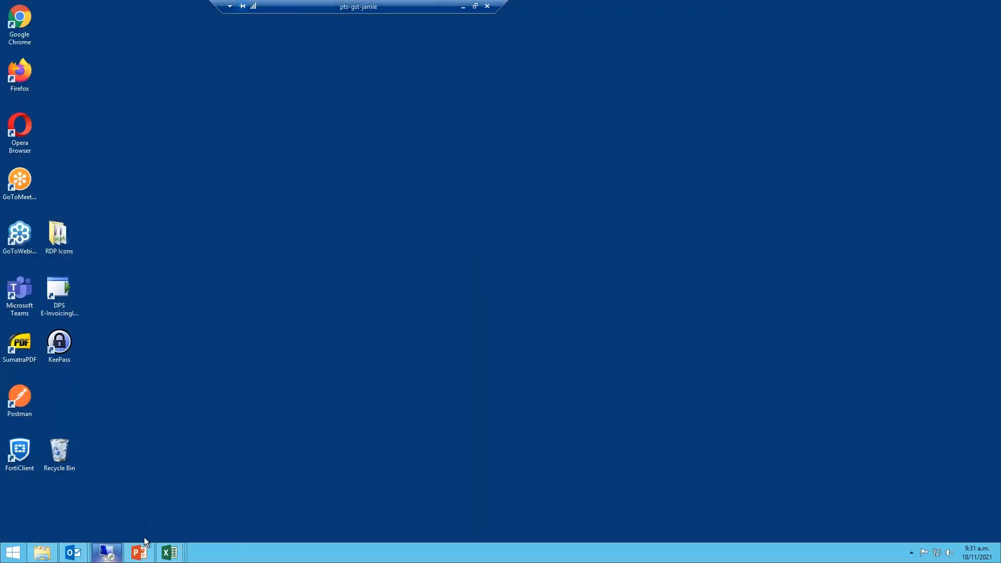
click(140, 551)
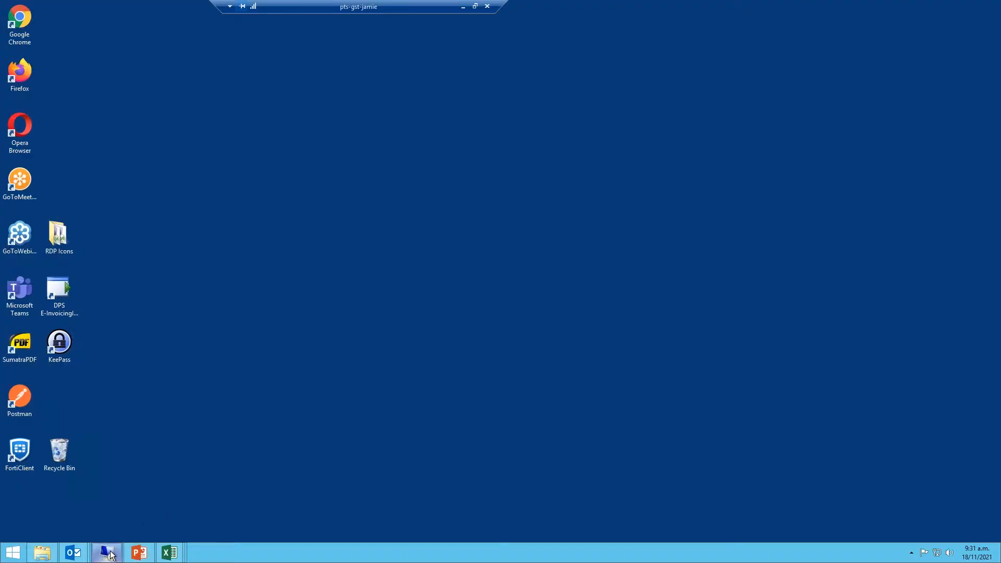
click(107, 552)
drag(475, 35, 463, 34)
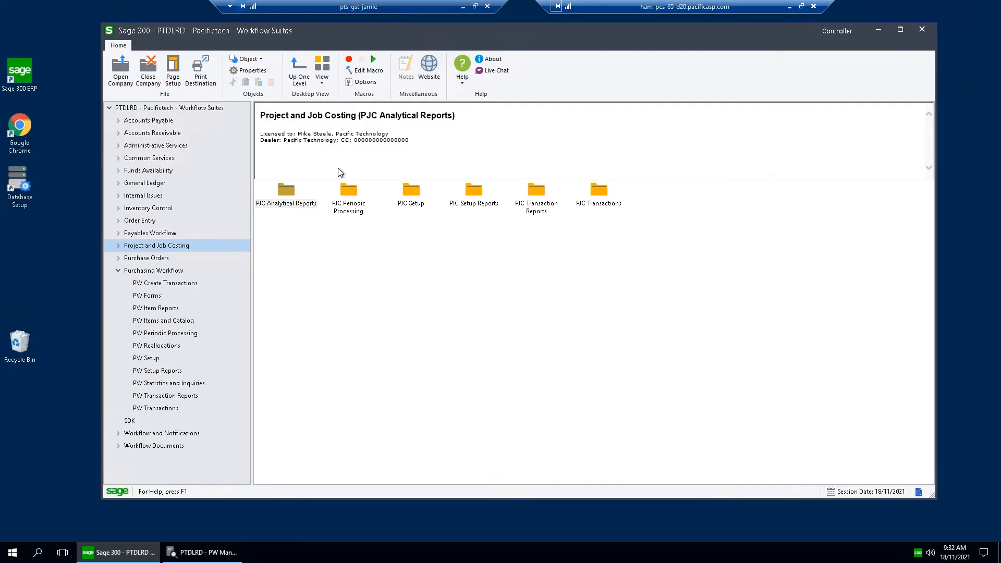
Review the PW Create Transactions options and select Create POs from I/C under P/O Create Purchase Orders.
click(188, 286)
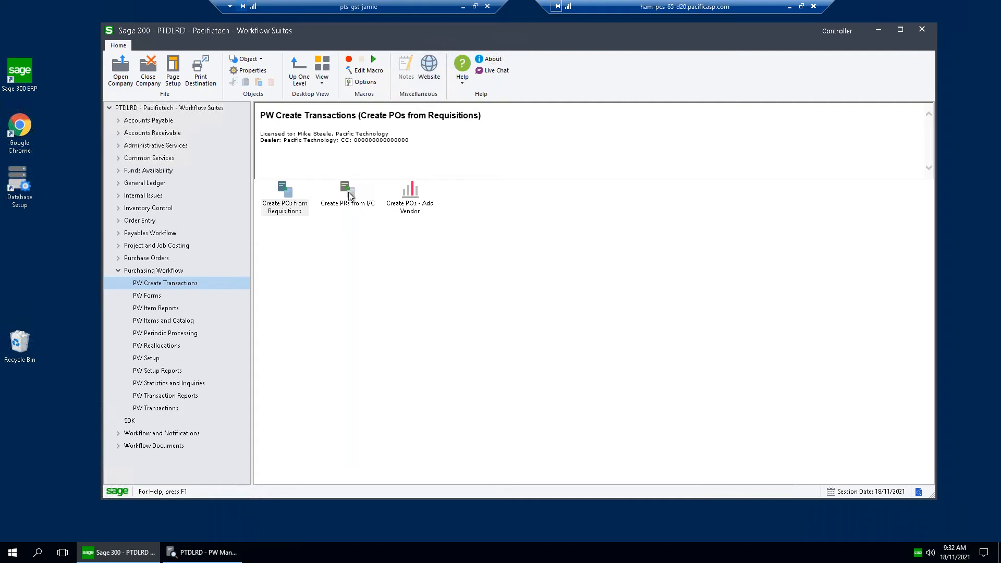
click(168, 272)
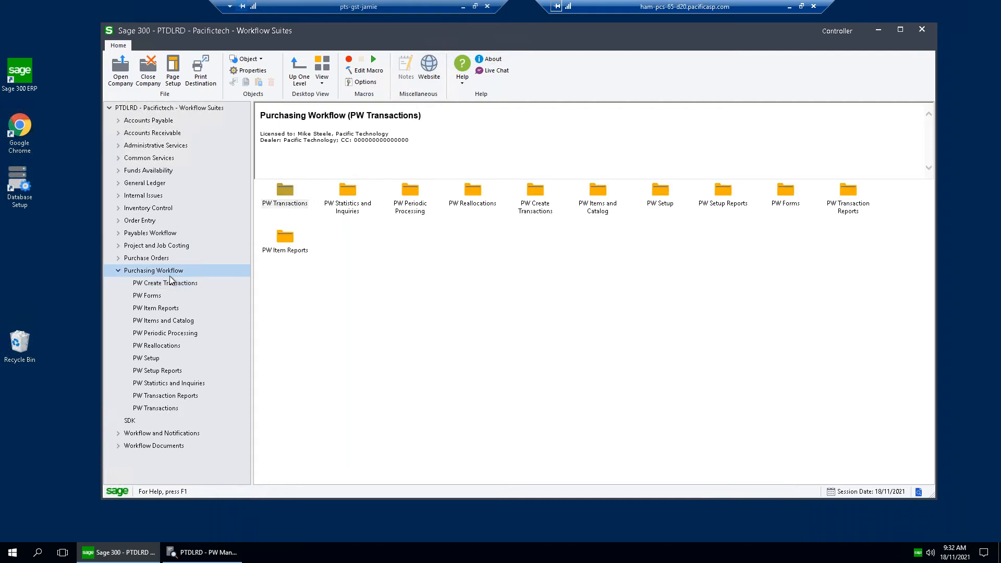
click(170, 285)
click(174, 271)
click(182, 279)
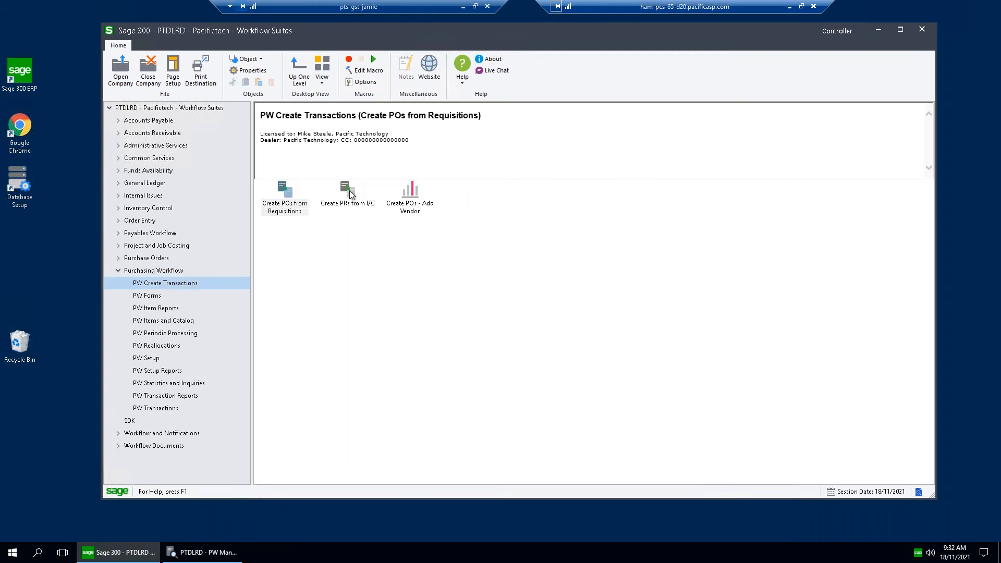
click(119, 259)
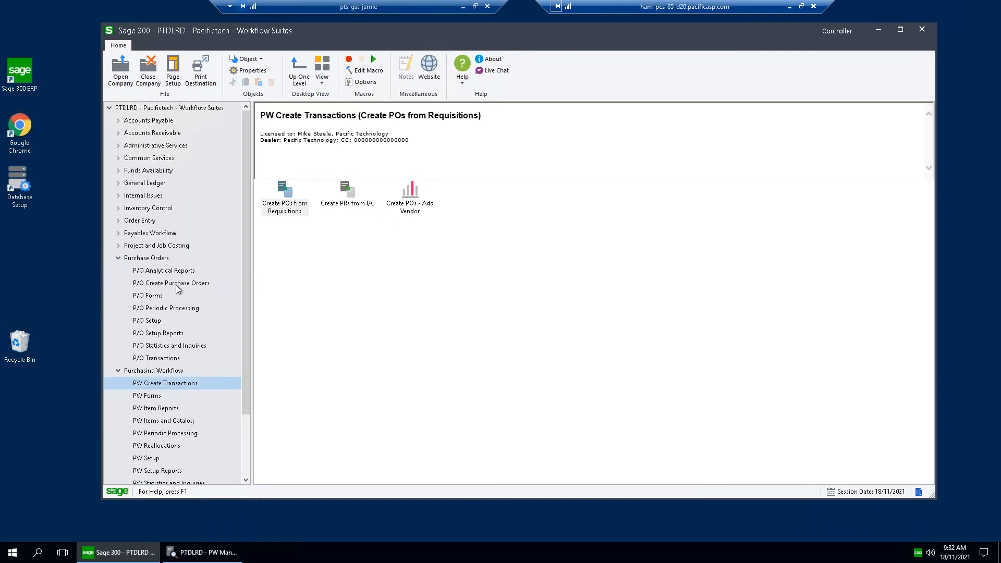
click(177, 285)
click(352, 194)
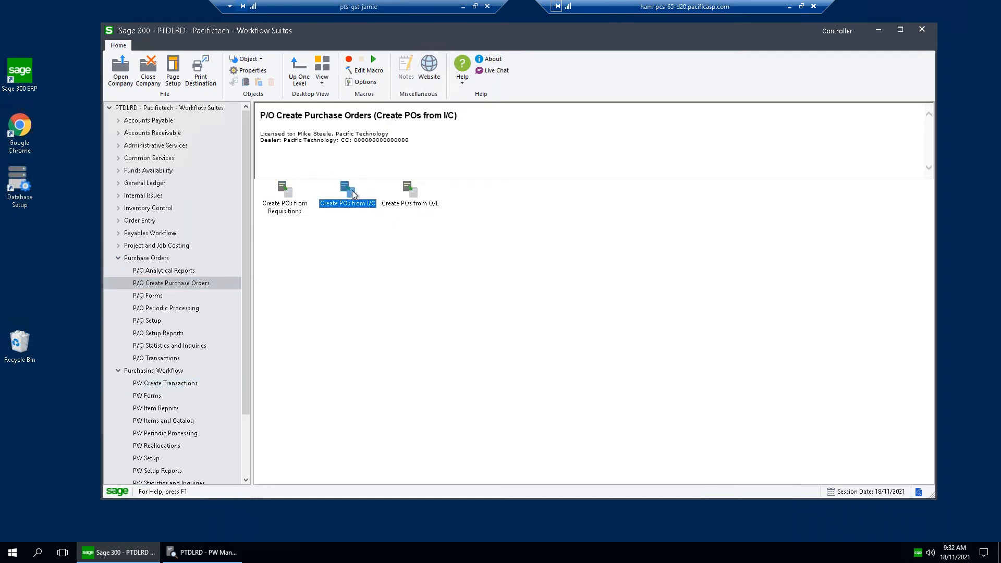
click(118, 258)
click(161, 285)
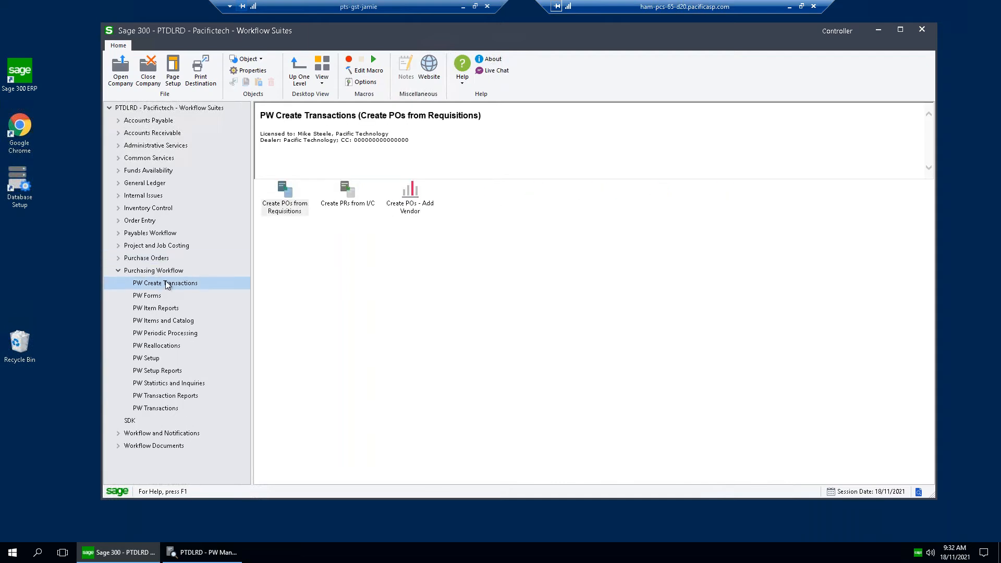
double_click(350, 192)
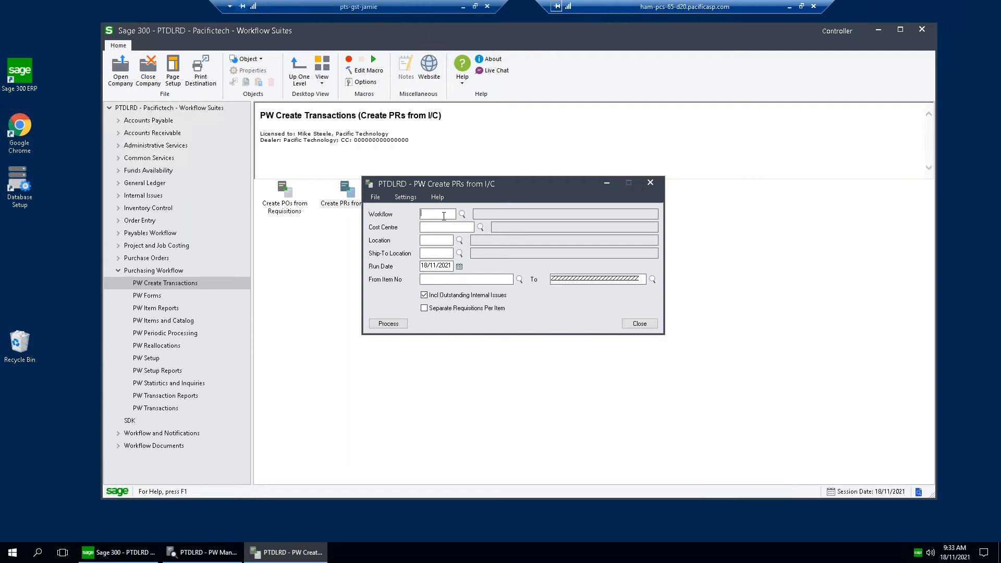
text(REPLEN)
key(Tab)
click(652, 186)
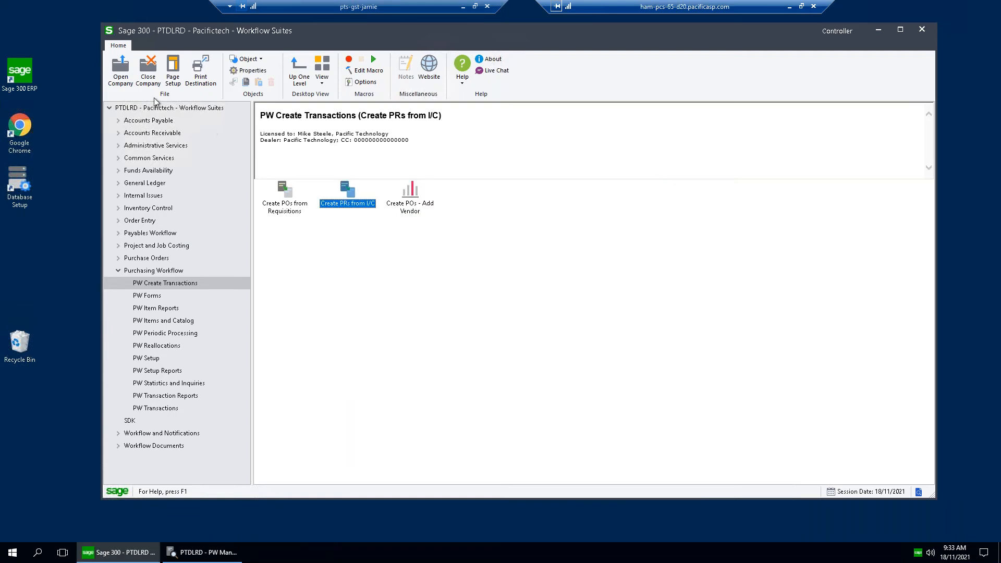
Close the PW Management Inquiry and reopen the company as user STORES, entering the account password.
click(120, 70)
click(580, 293)
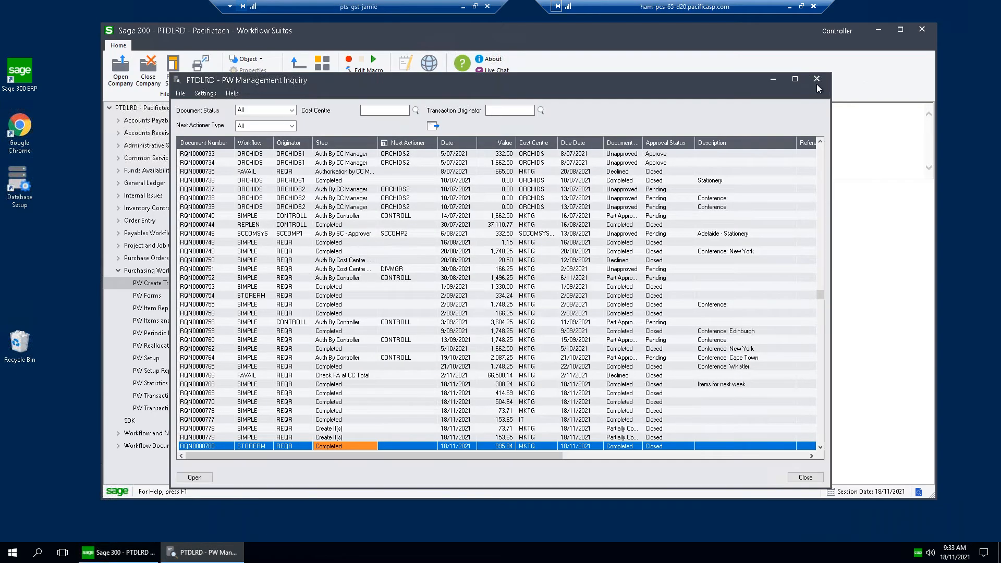
click(817, 79)
click(120, 71)
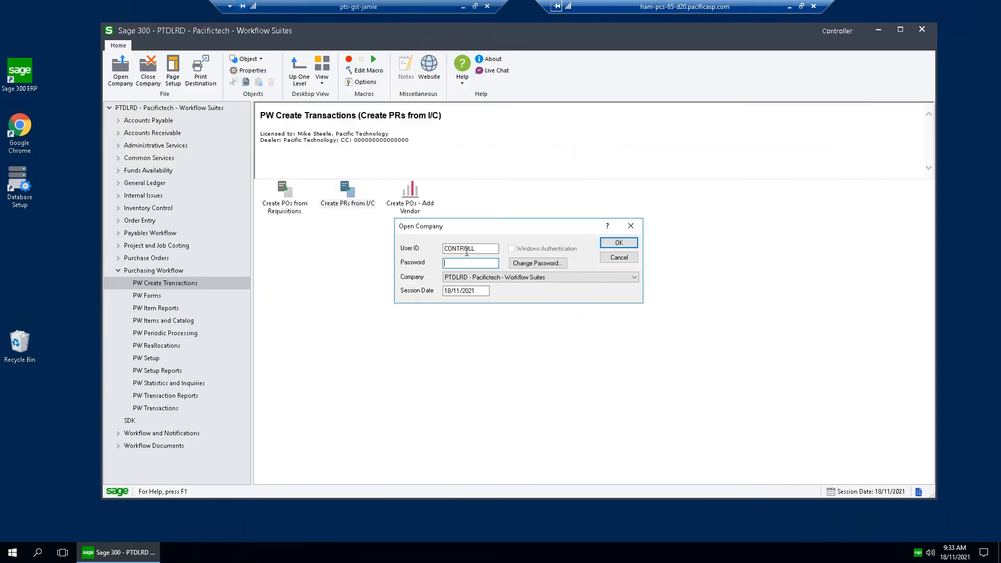
text(STORES)
key(Tab)
text(****)
key(Return)
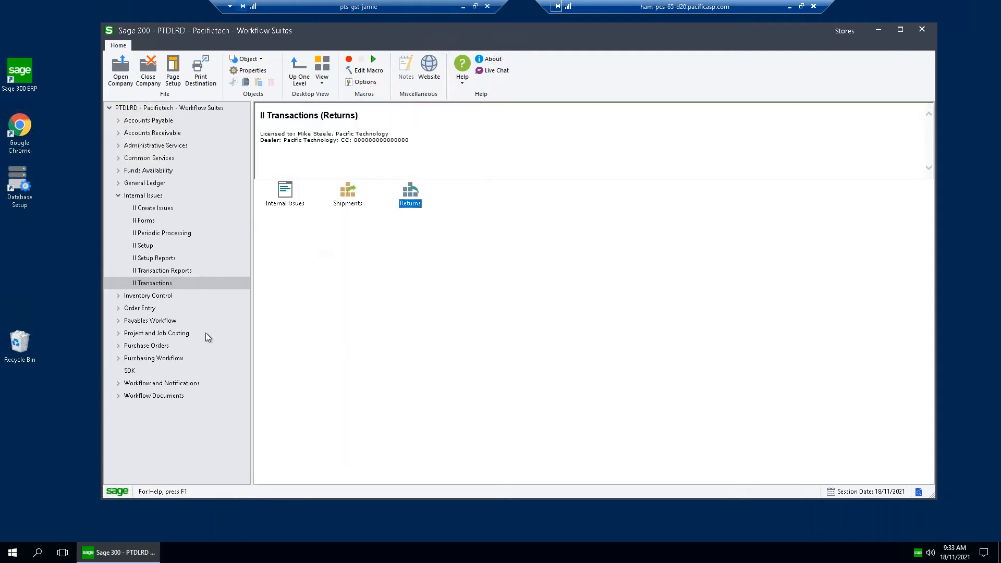
Collapse the Internal Issues folder and open Create PRs from I/C under Purchasing Workflow's PW Create Transactions.
click(118, 196)
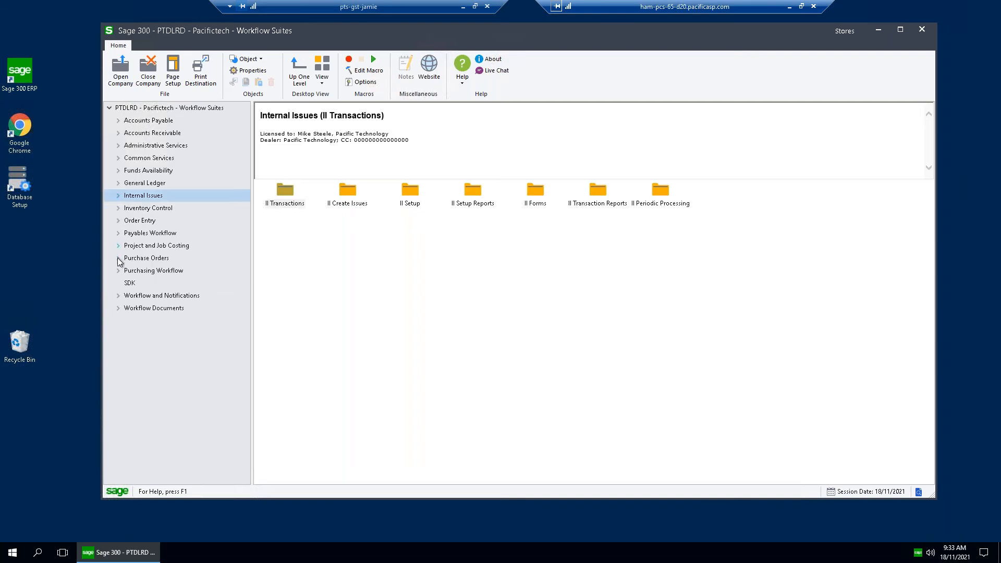
click(118, 270)
click(165, 283)
double_click(347, 190)
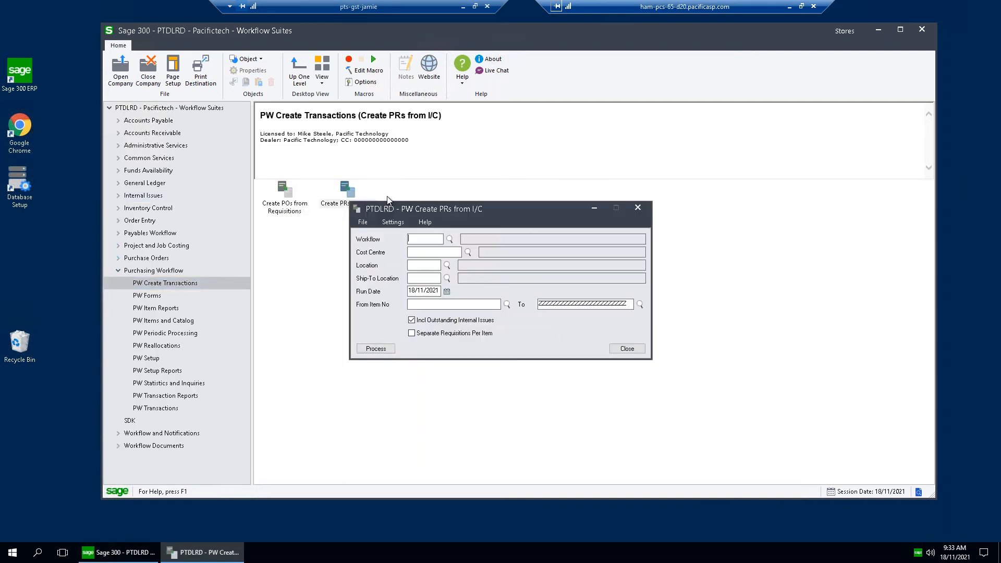
Set the workflow to REPLEN and the cost centre to STORES for the purchase requisitions created from I/C.
text(REPLEN)
key(Tab)
text(STORES)
key(Tab)
drag(501, 209, 501, 176)
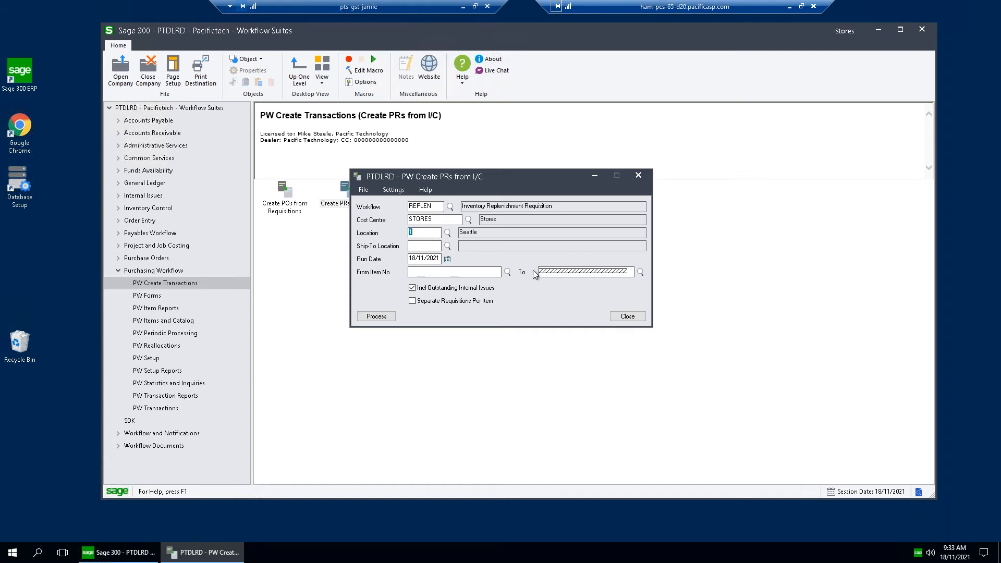
Turn off Incl Outstanding Internal Issues and process the replenishment requisition.
click(413, 288)
click(412, 288)
drag(514, 178, 511, 155)
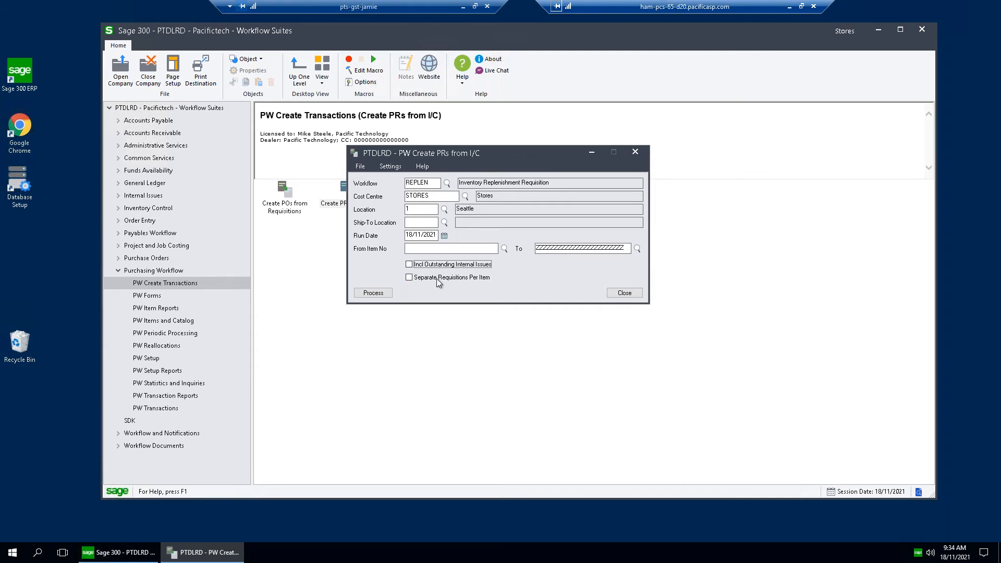
click(373, 293)
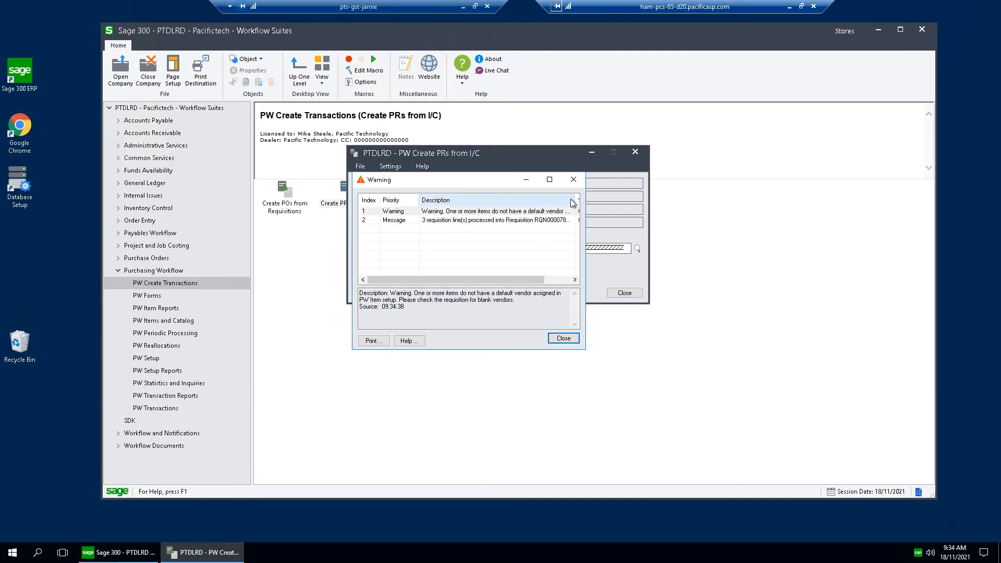
Enlarge the processing message window to read both entries in full, and close it along with Create PRs from I/C.
drag(586, 190, 736, 191)
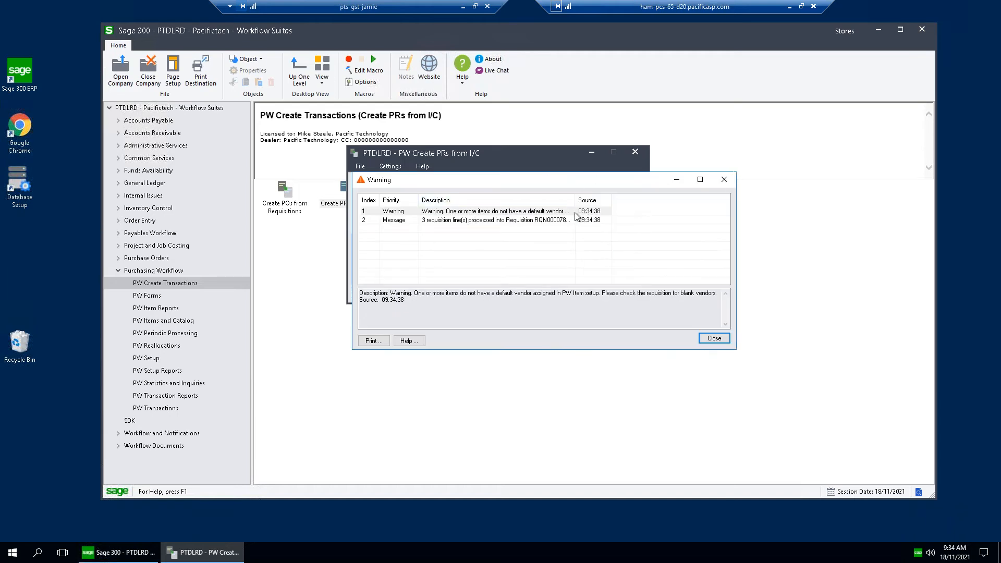
click(576, 211)
drag(576, 200, 622, 181)
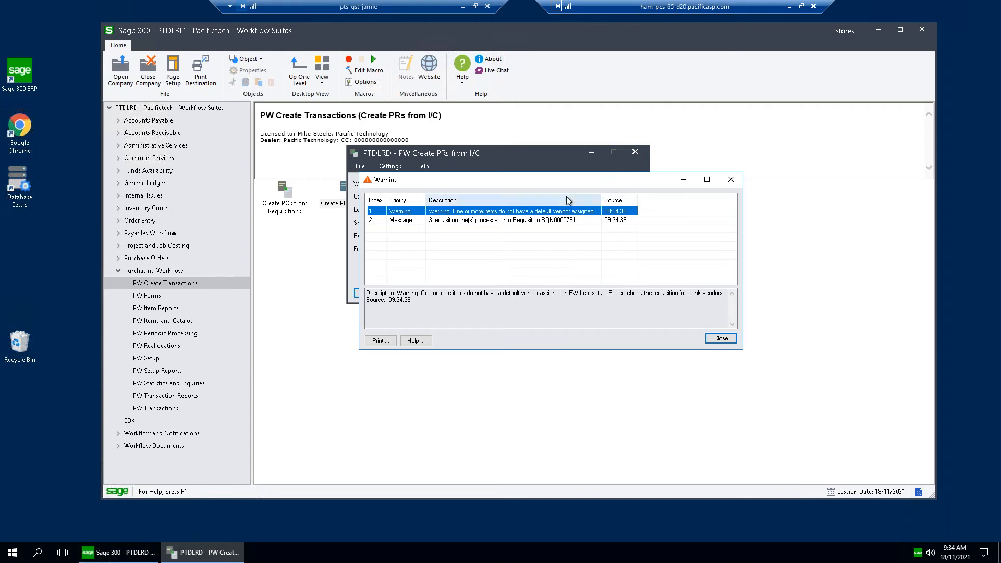
drag(555, 181, 648, 183)
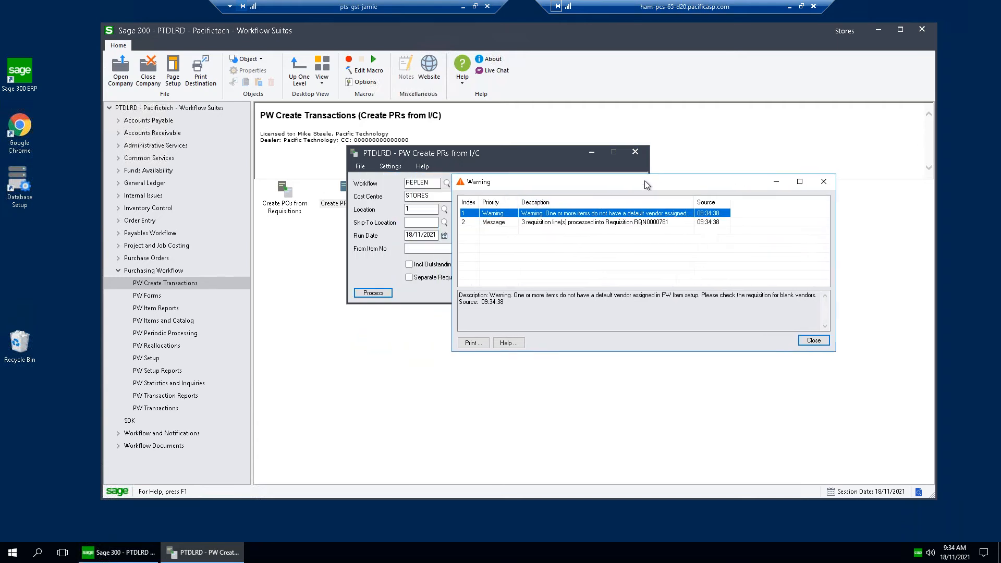
click(417, 211)
click(544, 225)
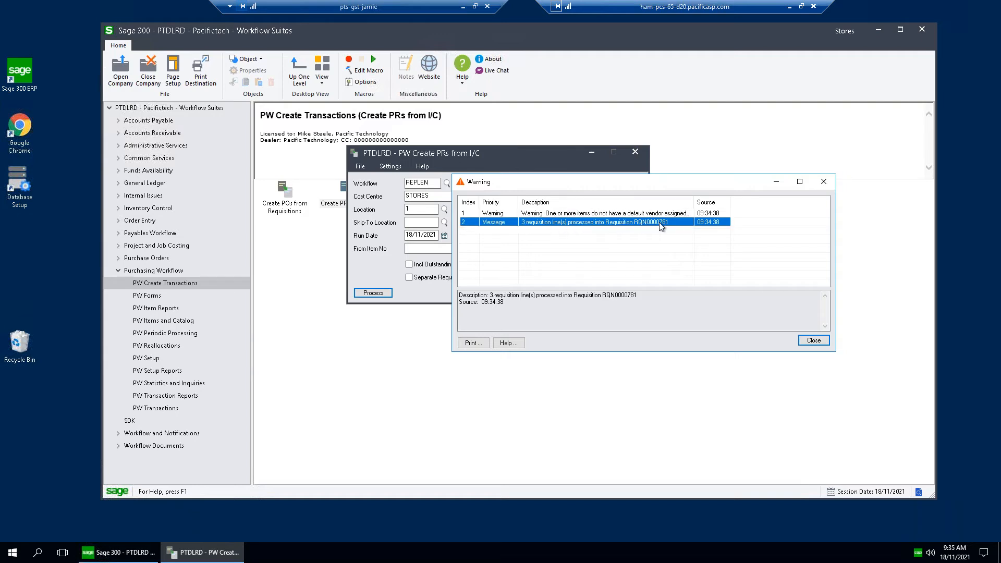
click(595, 215)
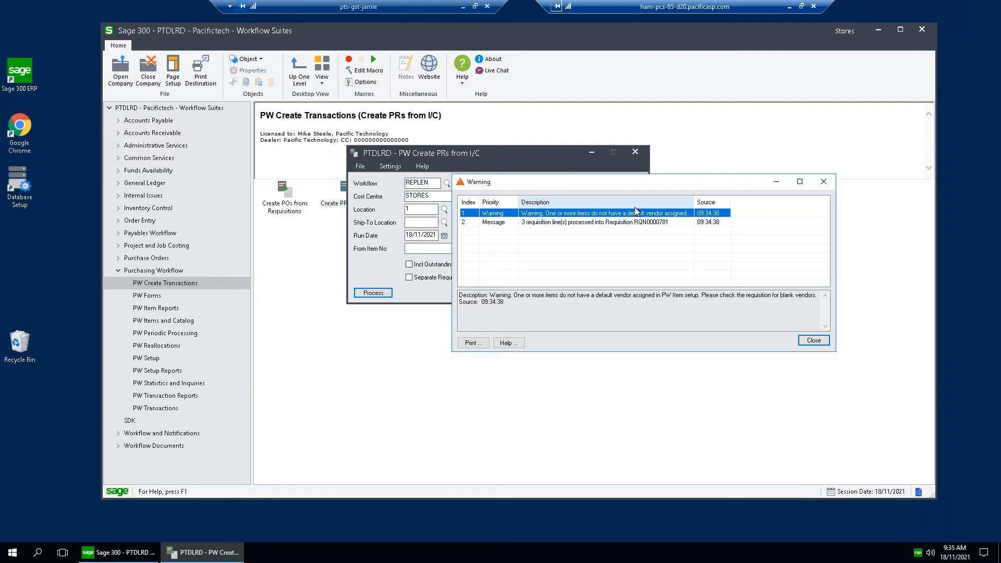
click(813, 341)
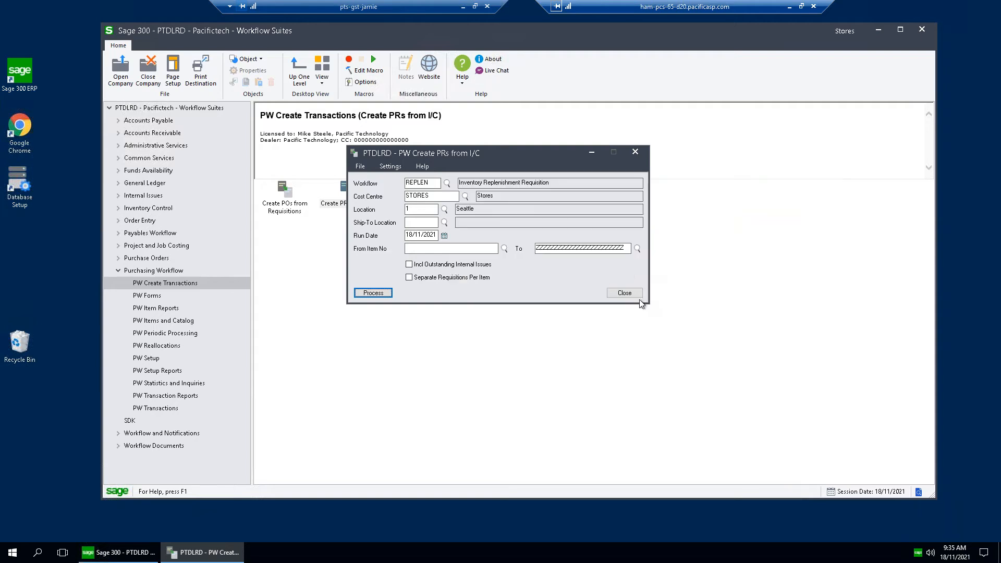
click(625, 293)
Open Requisition Entry under PW Transactions, maximize it and load the replenishment requisition just created.
click(170, 405)
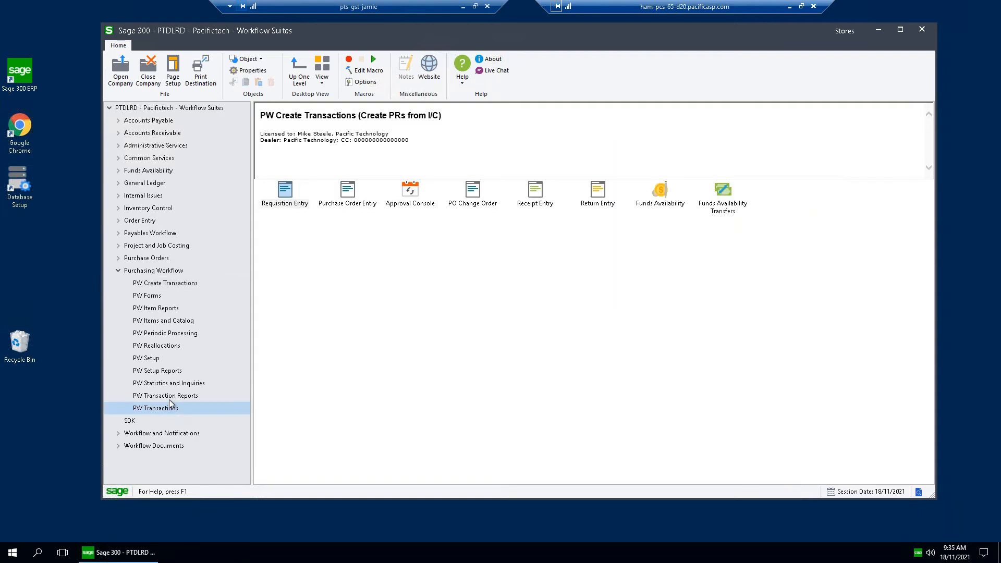
double_click(285, 191)
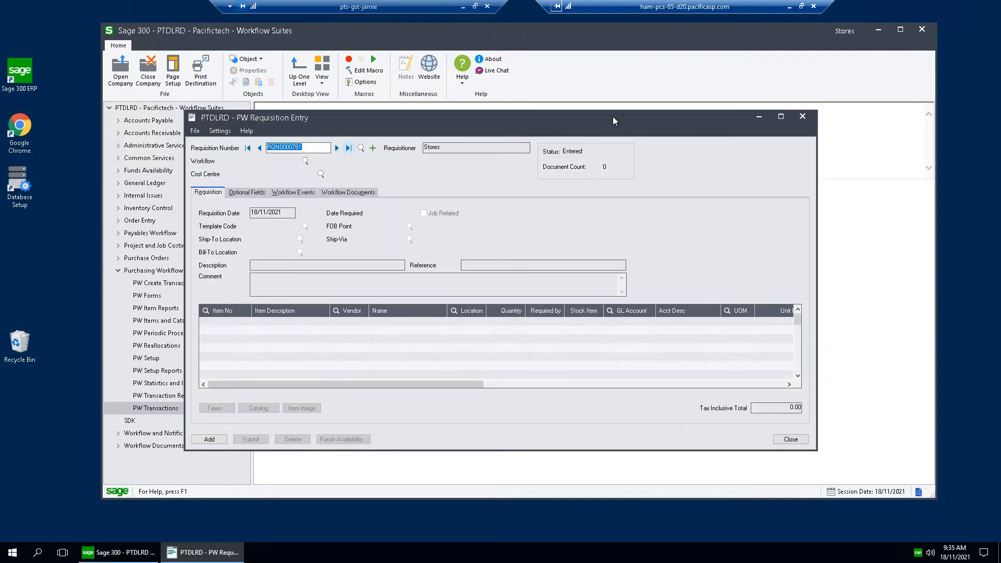
double_click(615, 117)
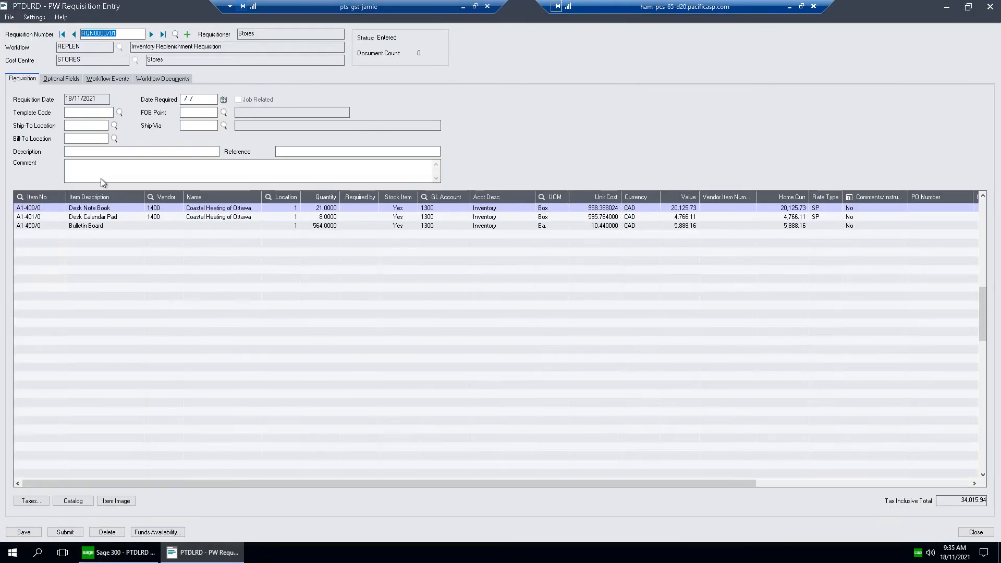
Review the Desk Note Book, Desk Calendar Pad and Bulletin Board lines and their requisitioned quantities.
click(46, 209)
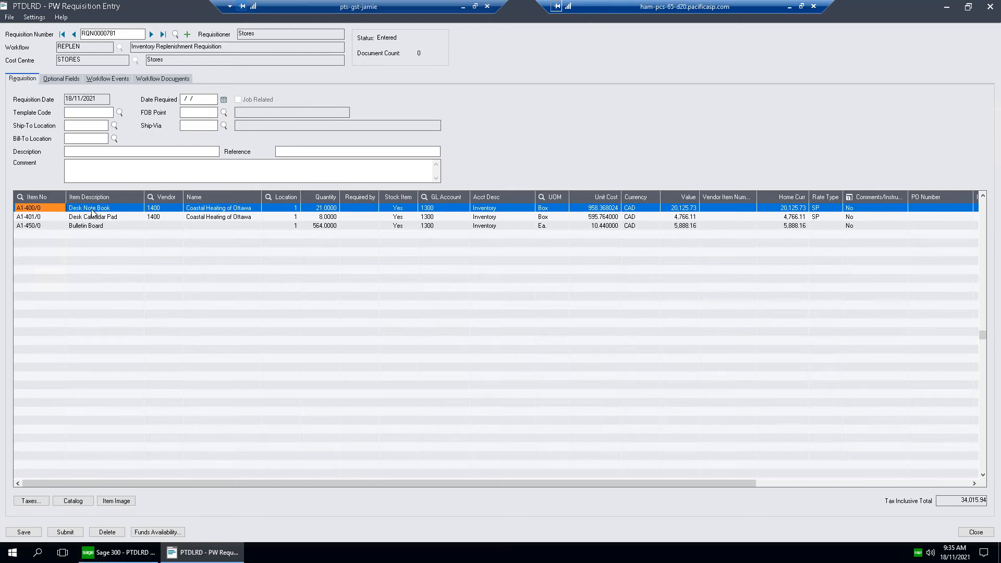
click(326, 209)
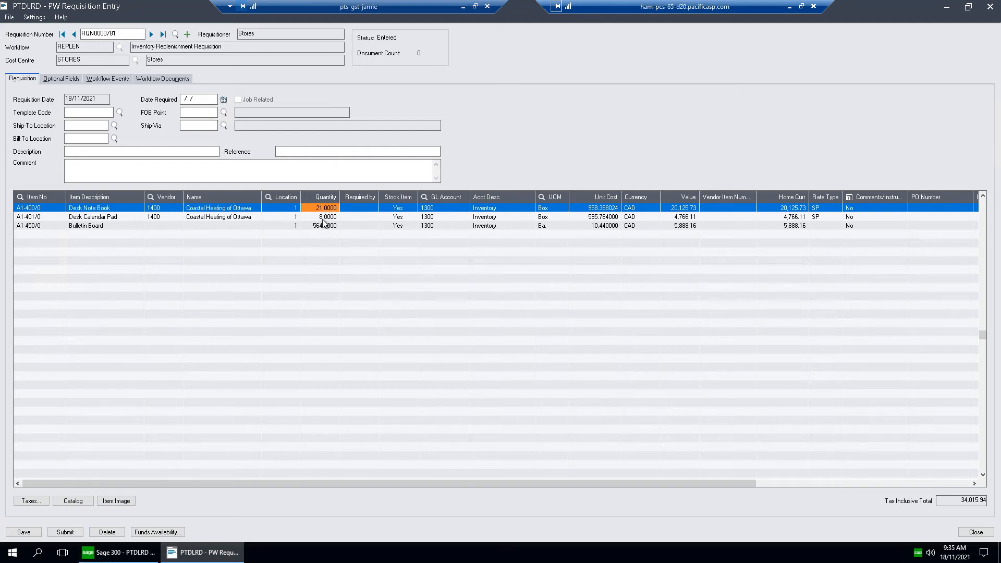
click(323, 219)
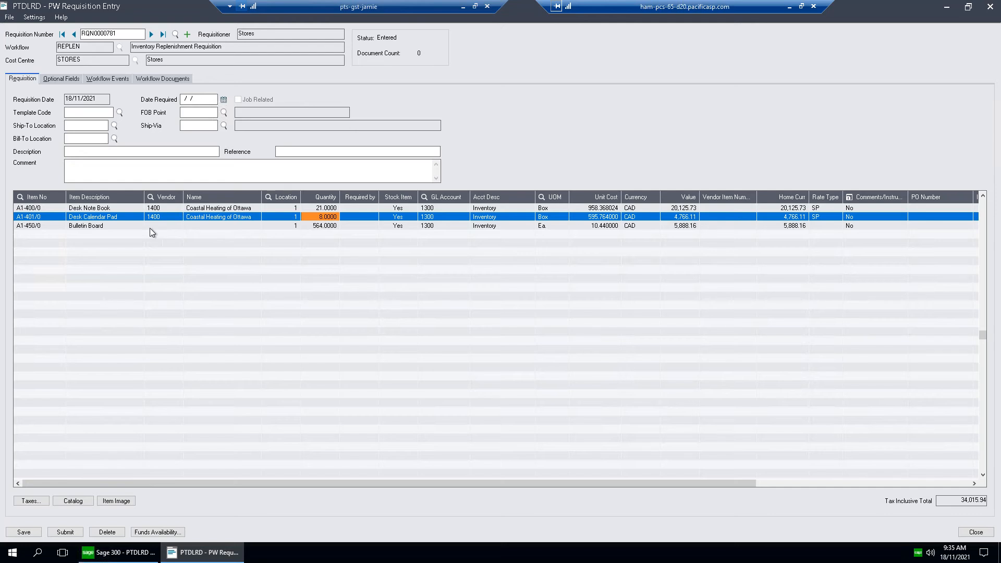
click(116, 227)
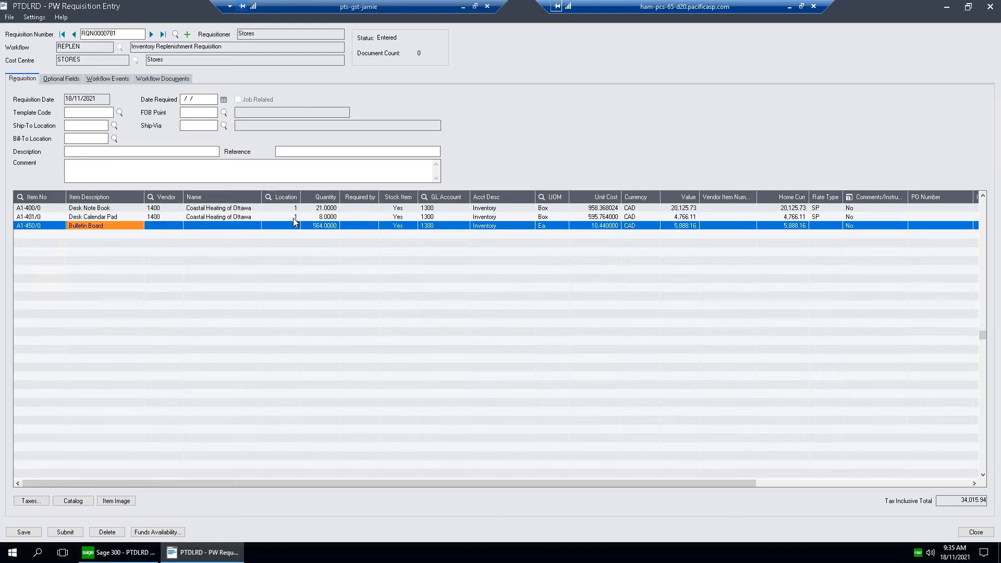
click(318, 228)
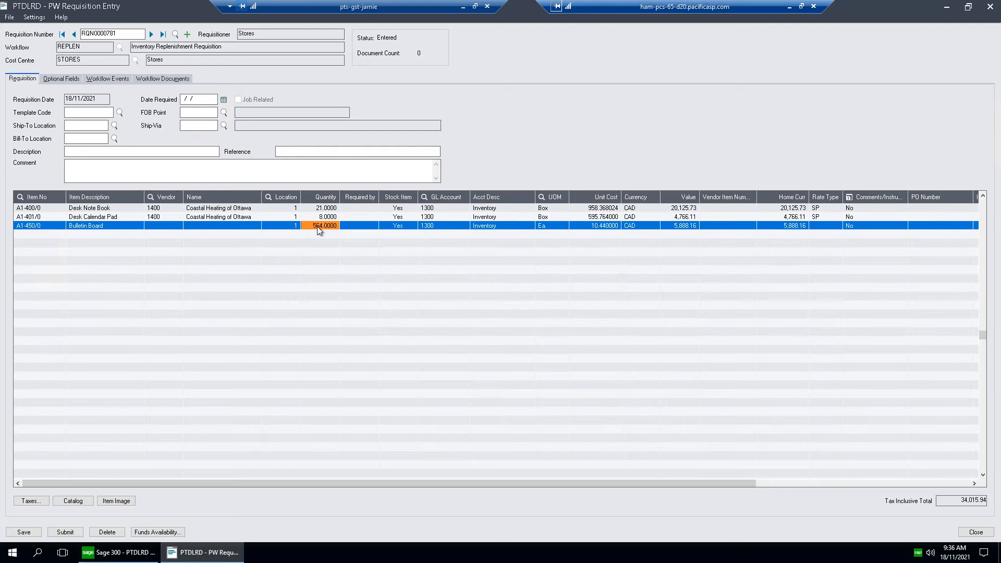
Assign vendor 1200, Chloride Systems, to the Bulletin Board line using the vendor finder.
click(165, 226)
click(165, 226)
key(F5)
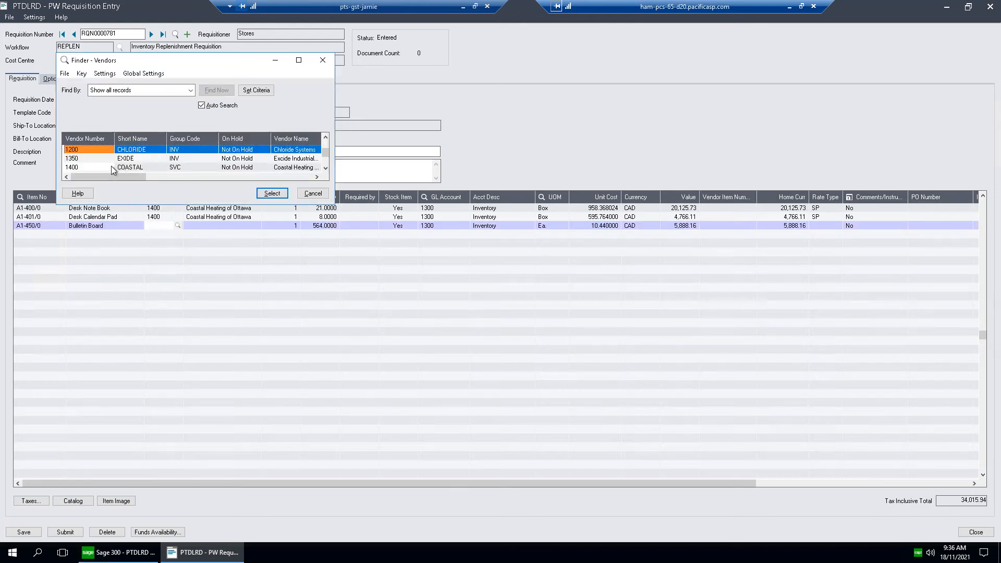
double_click(97, 152)
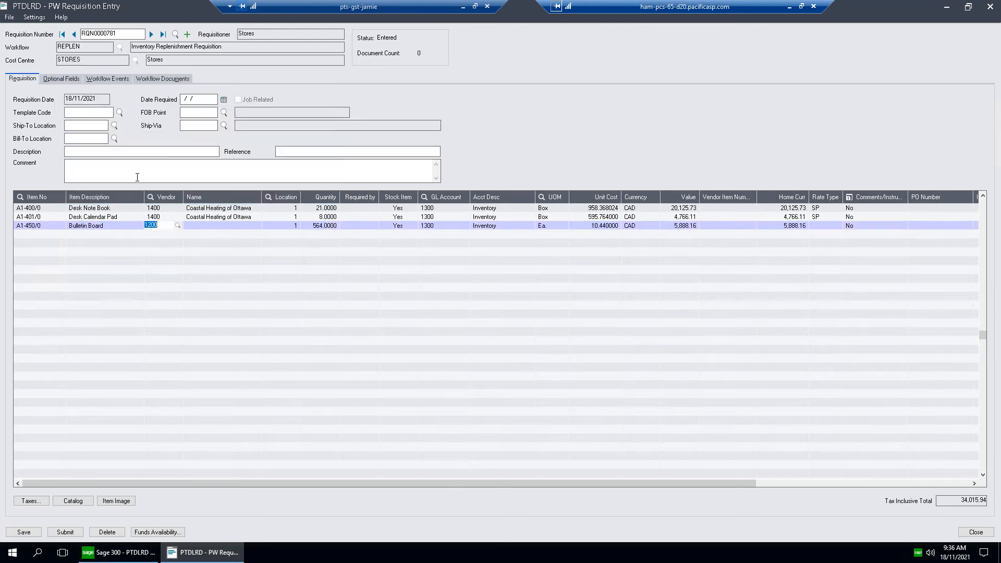
click(168, 215)
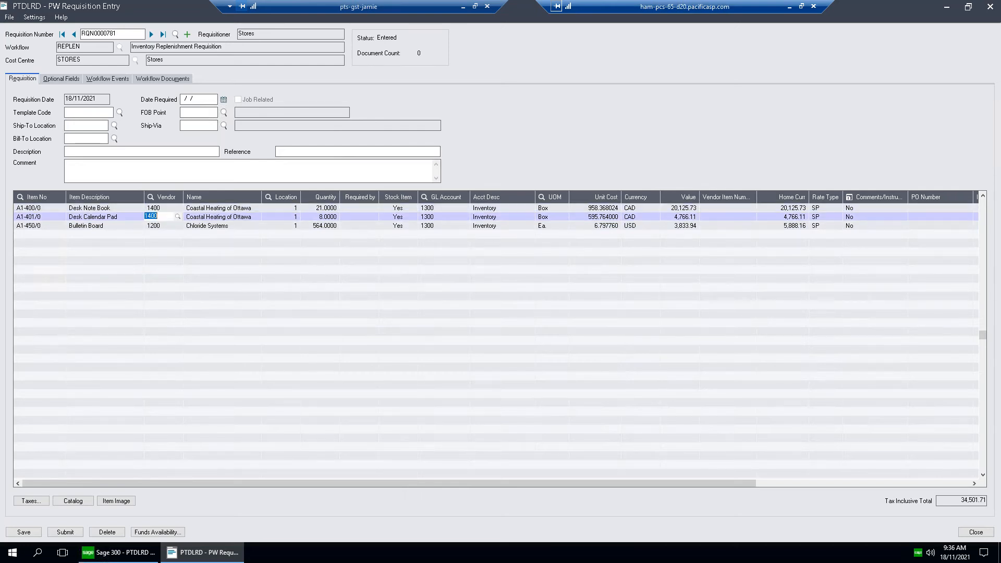
Check the vendors on the first two lines and change the Desk Calendar Pad's vendor to 1500, Gould Manufacturing Ltd.
click(160, 208)
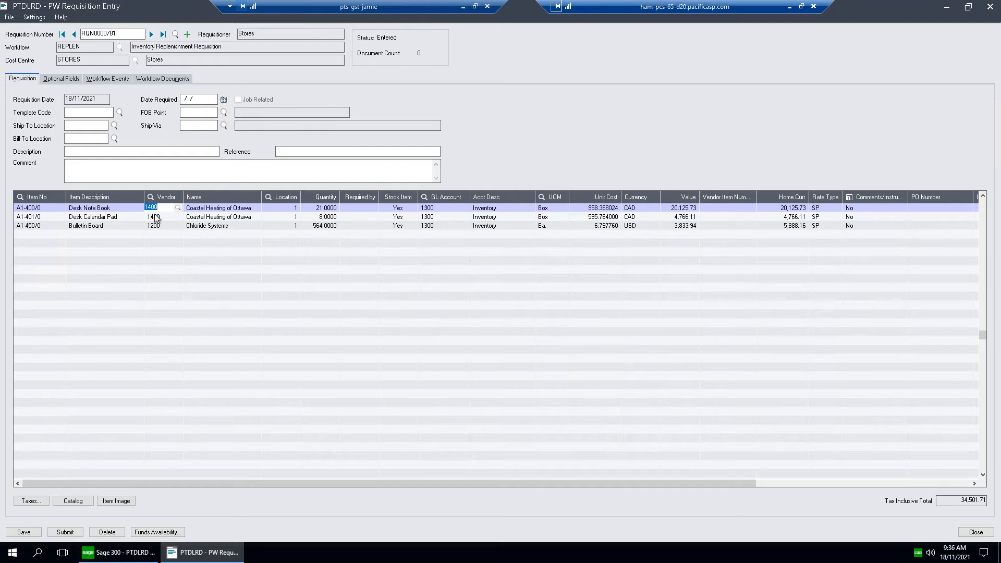
click(157, 217)
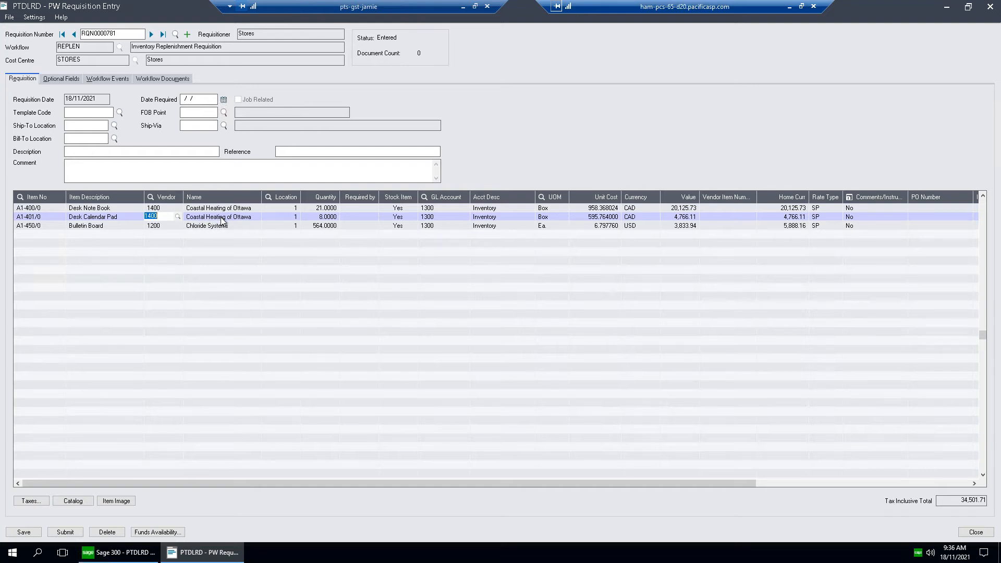
click(222, 218)
click(324, 216)
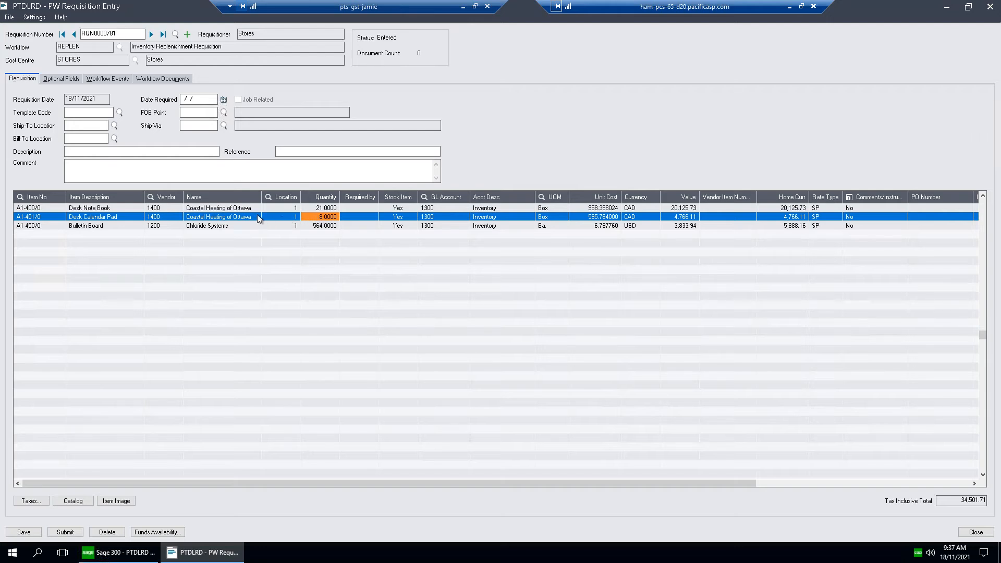
click(171, 218)
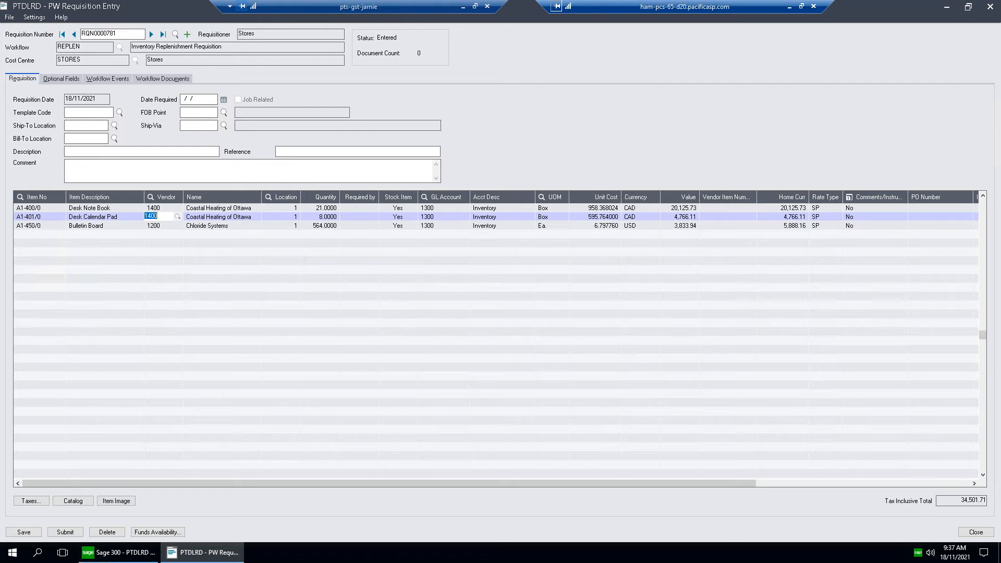
click(177, 216)
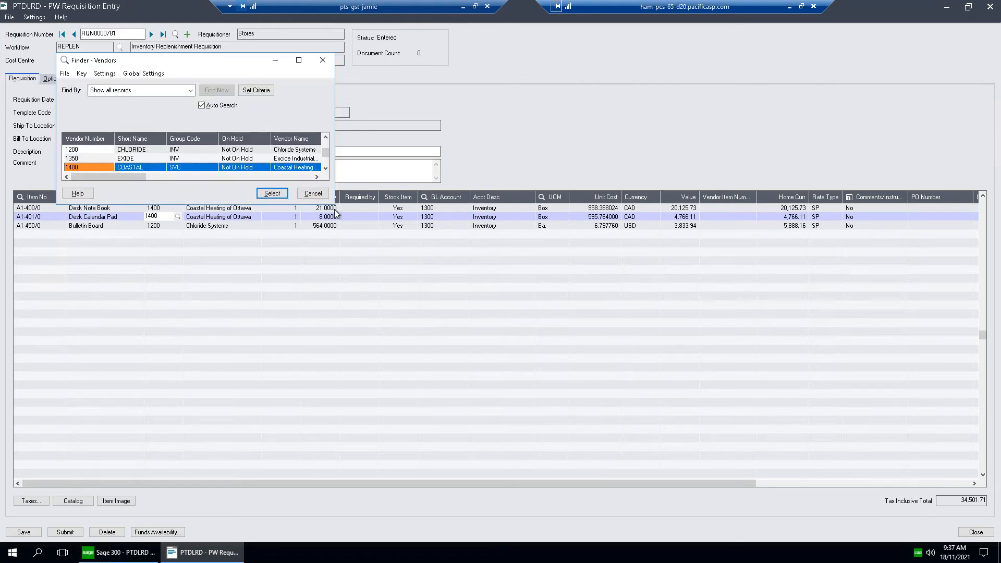
drag(335, 205, 416, 262)
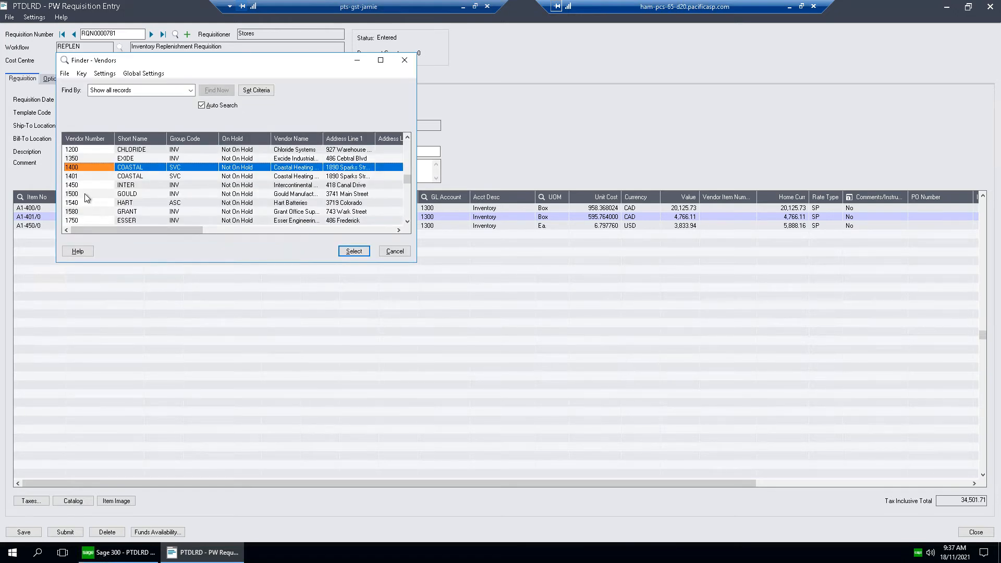
double_click(85, 194)
click(149, 209)
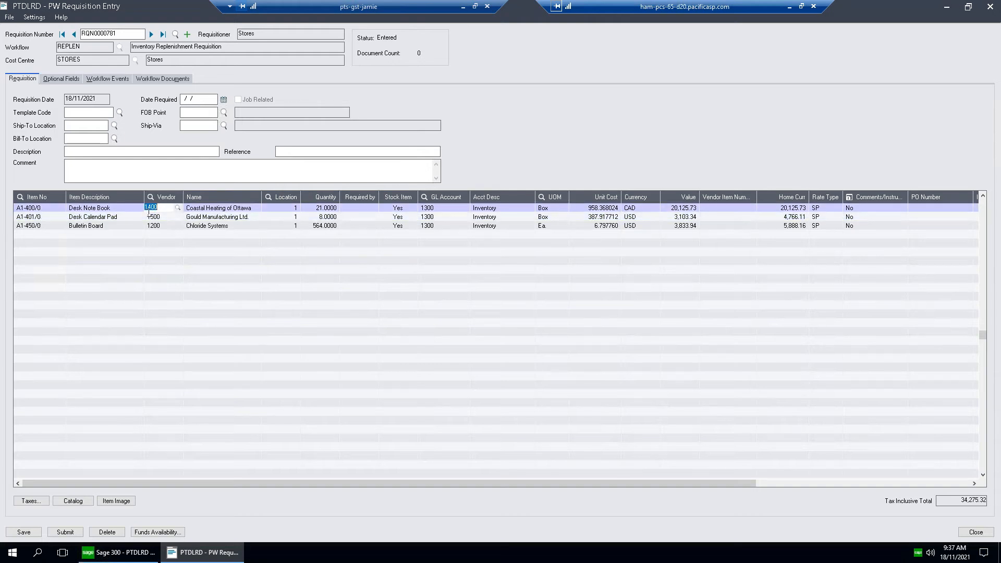
Submit the replenishment requisition, check its workflow events and next actioner, and close Requisition Entry.
click(120, 228)
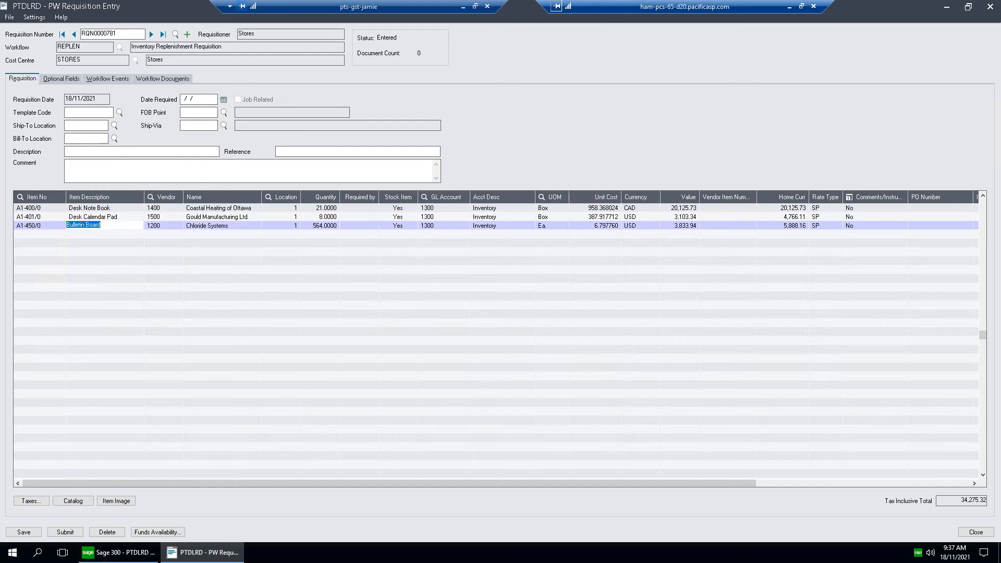
click(163, 216)
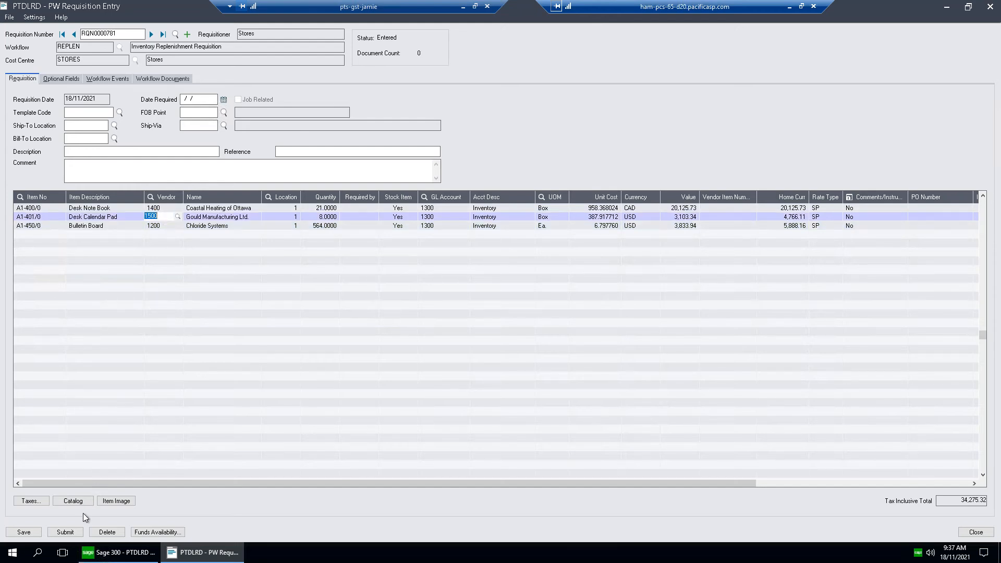
click(65, 531)
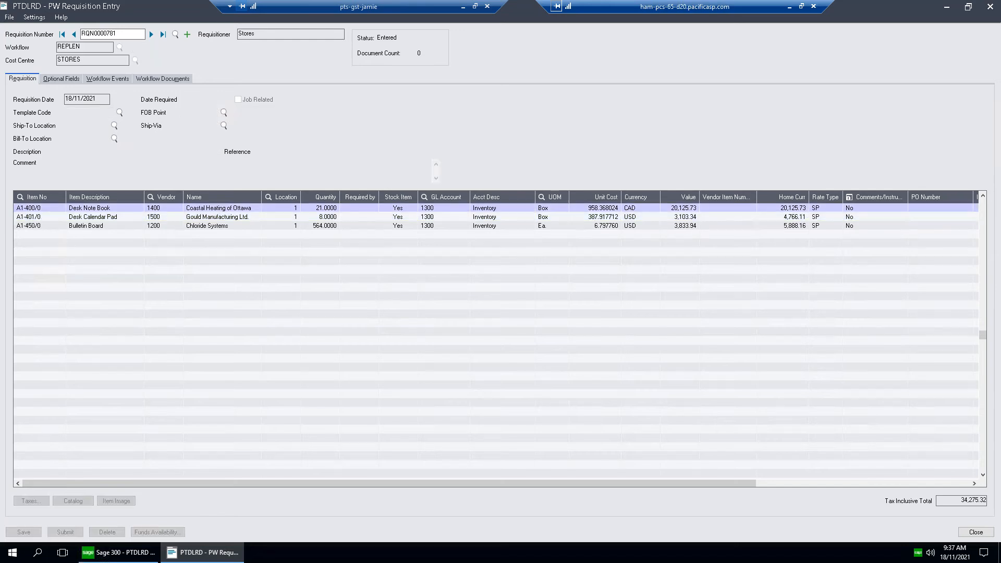
click(162, 35)
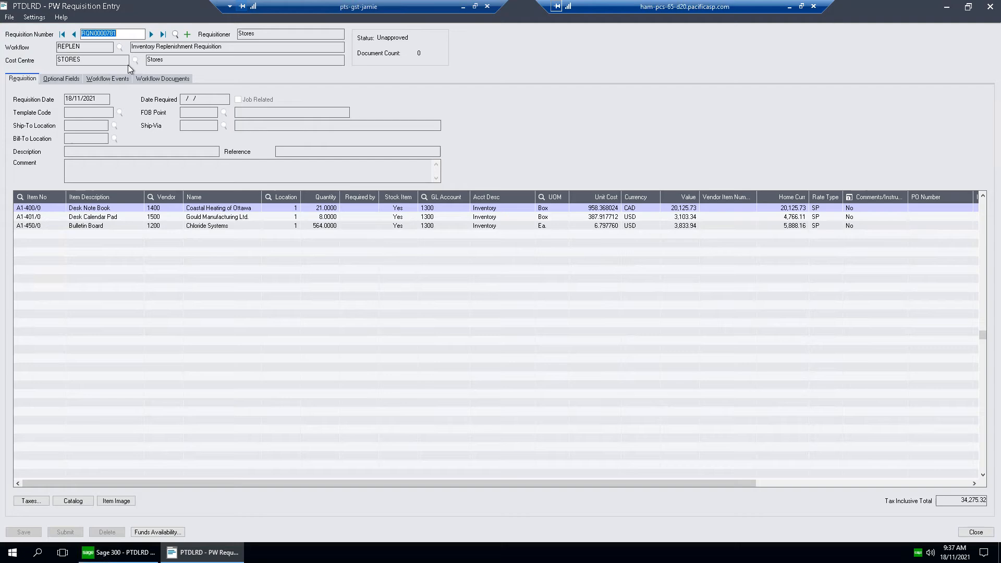
click(113, 80)
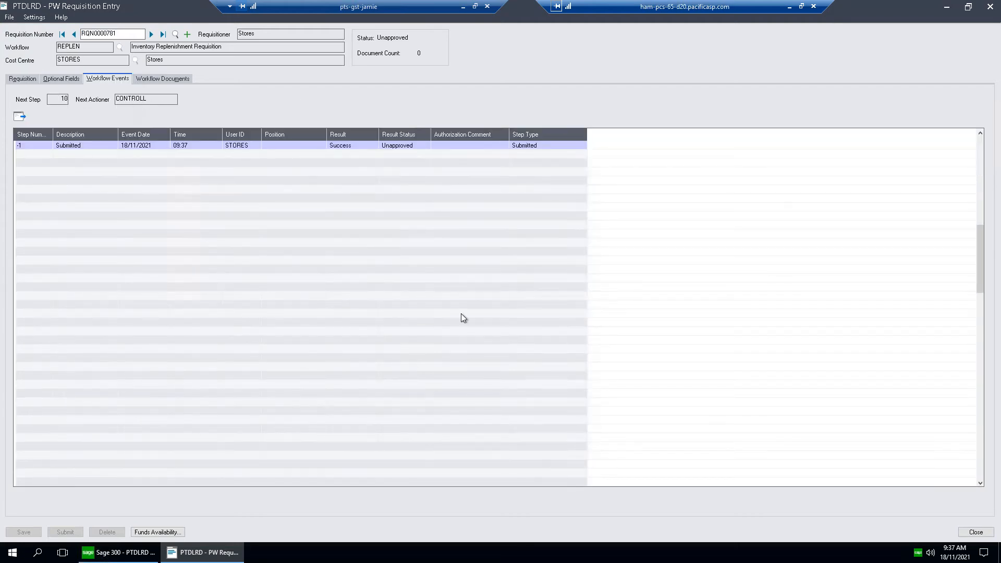
click(973, 534)
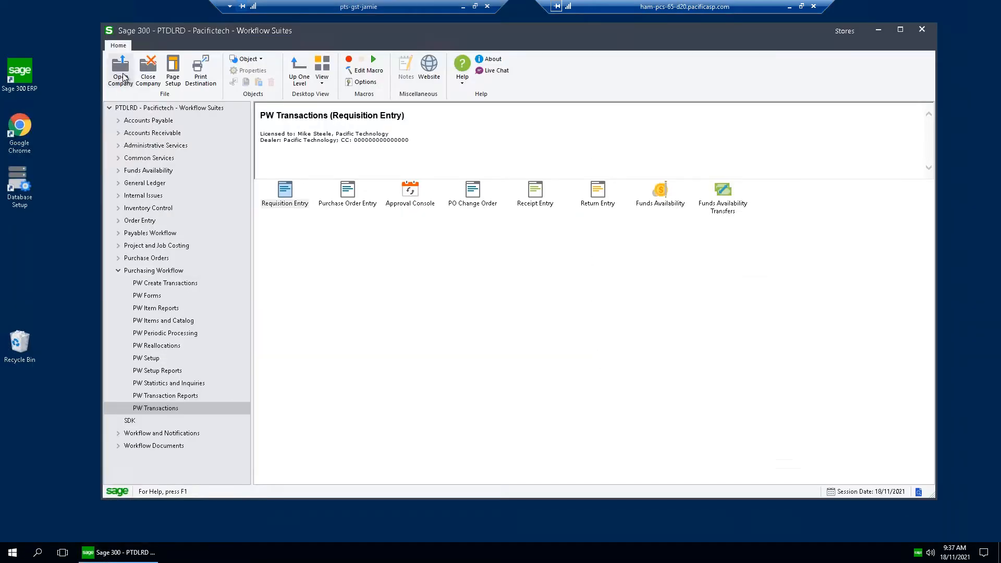
Reopen the company signed in as user CONTROLL, entering the account password.
click(121, 71)
key(shift+Tab)
text(C)
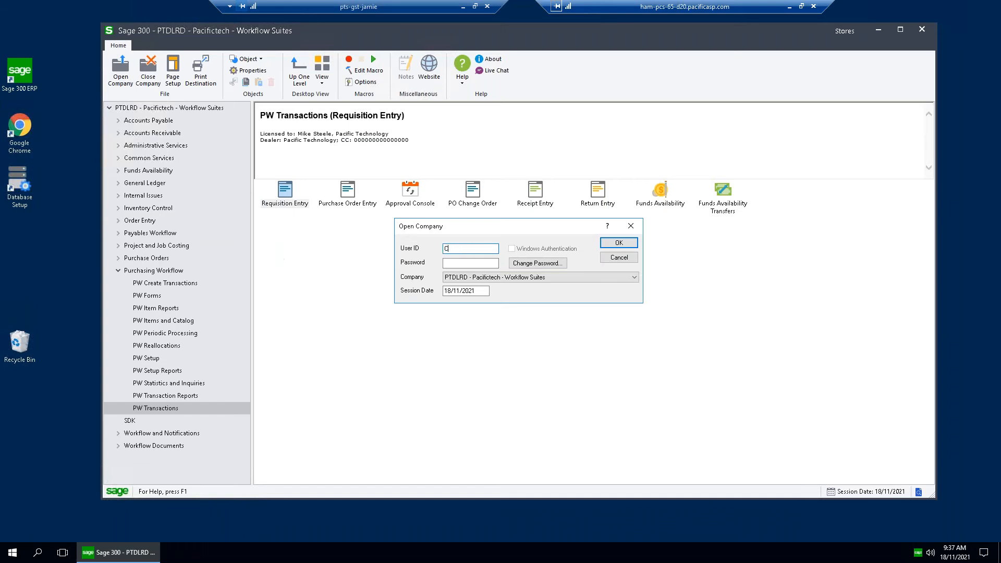
text(ONTROLL)
key(Tab)
text(***)
key(Return)
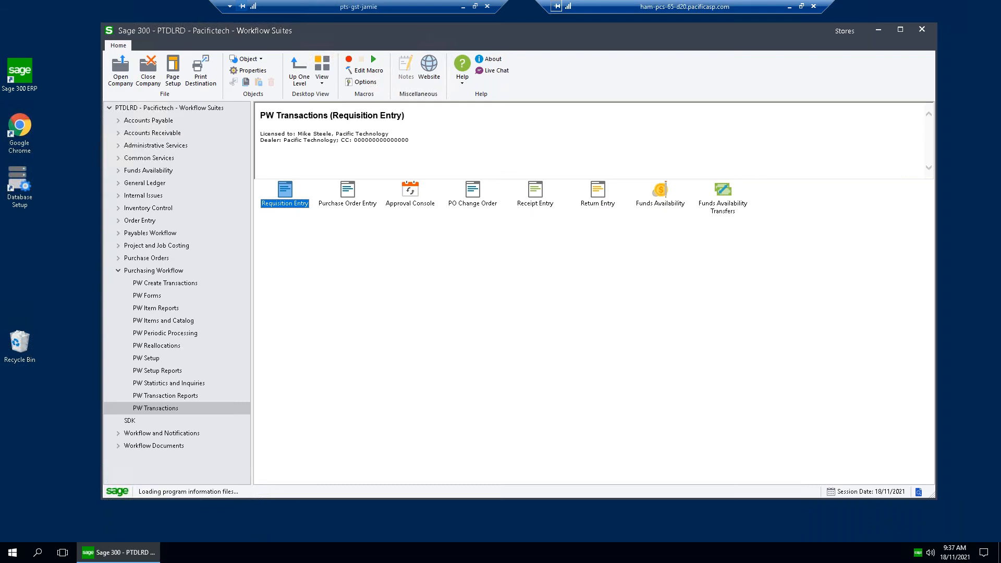
Open the Approval Console under PW Transactions and review the STORES replenishment requisition awaiting authorization.
click(180, 412)
double_click(420, 195)
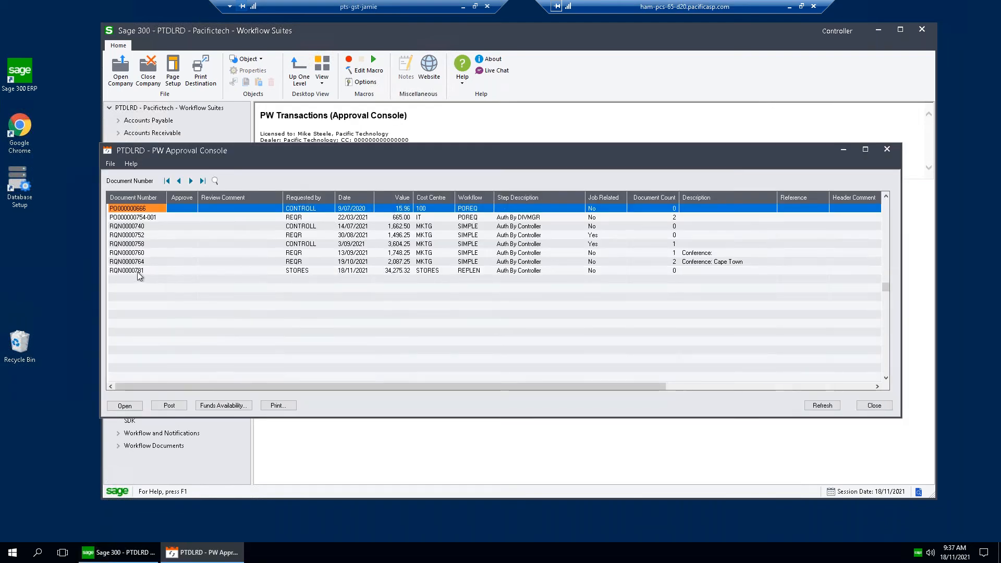
click(138, 271)
double_click(308, 280)
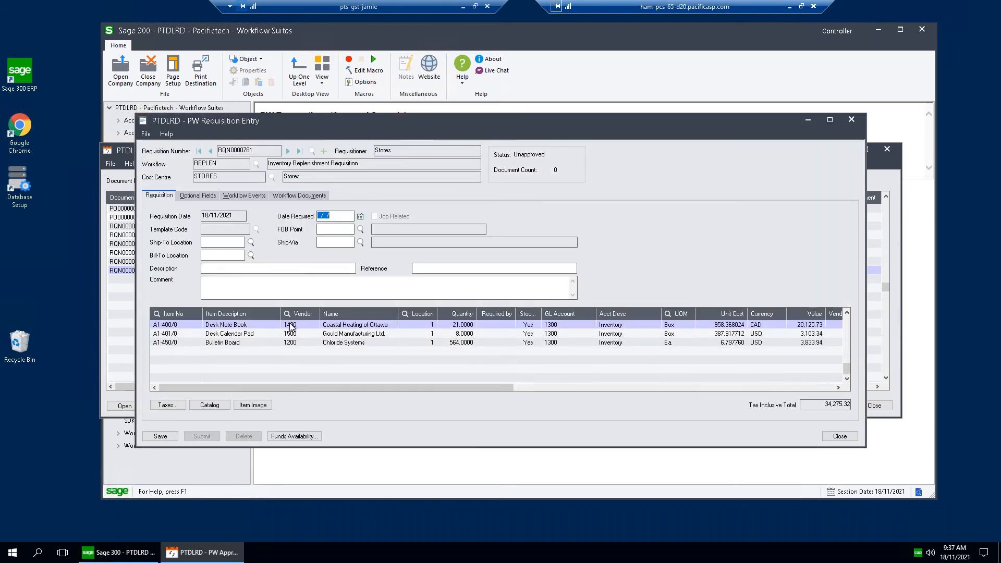
click(839, 435)
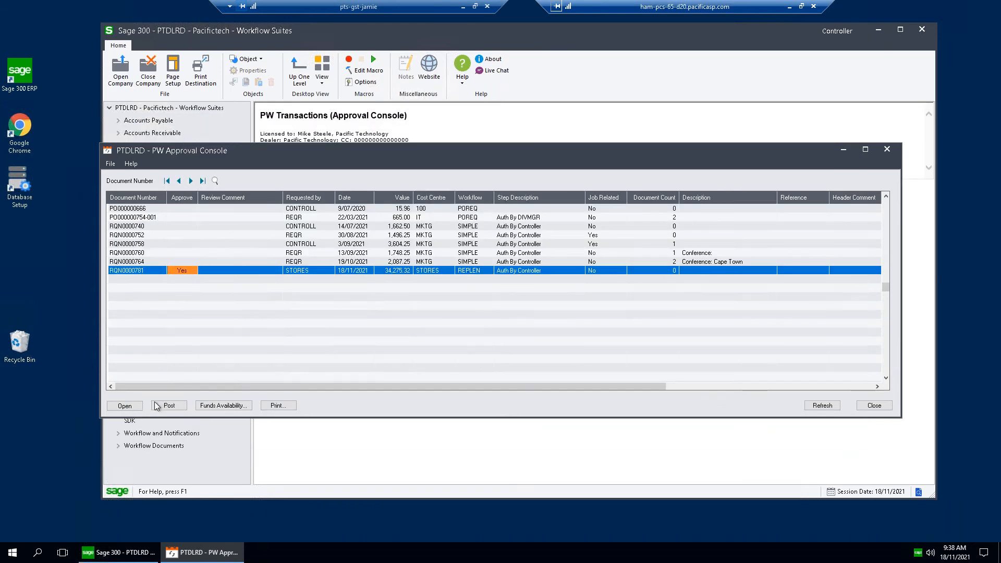
Set Approve to Yes for the STORES replenishment requisition, post the approval, and close the Approval Console.
click(168, 405)
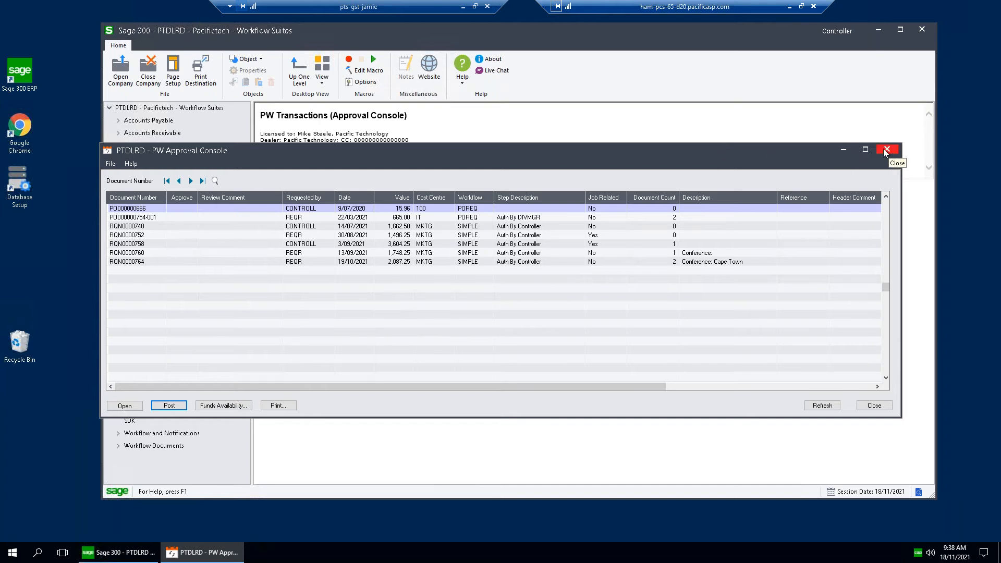
drag(797, 151, 799, 142)
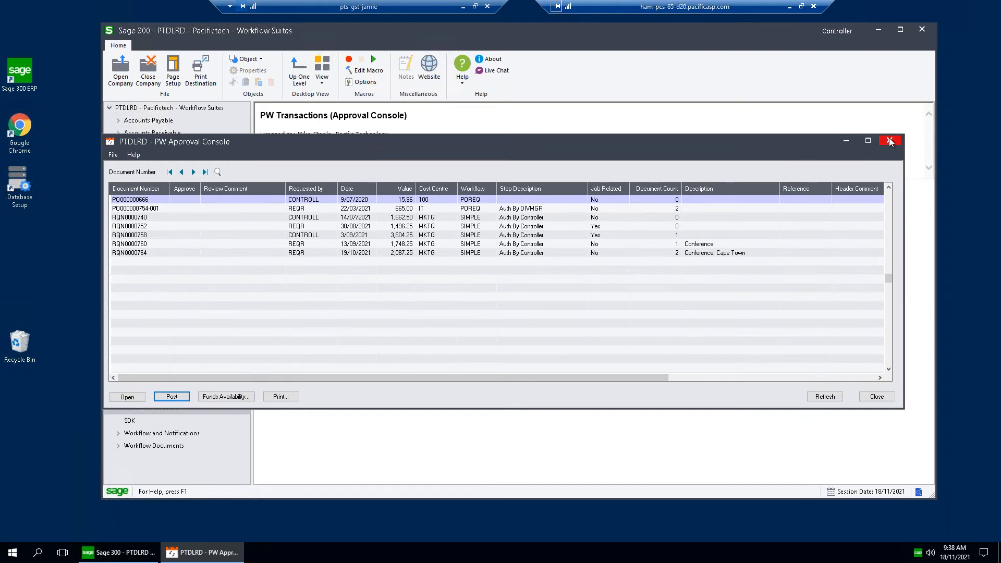
click(891, 141)
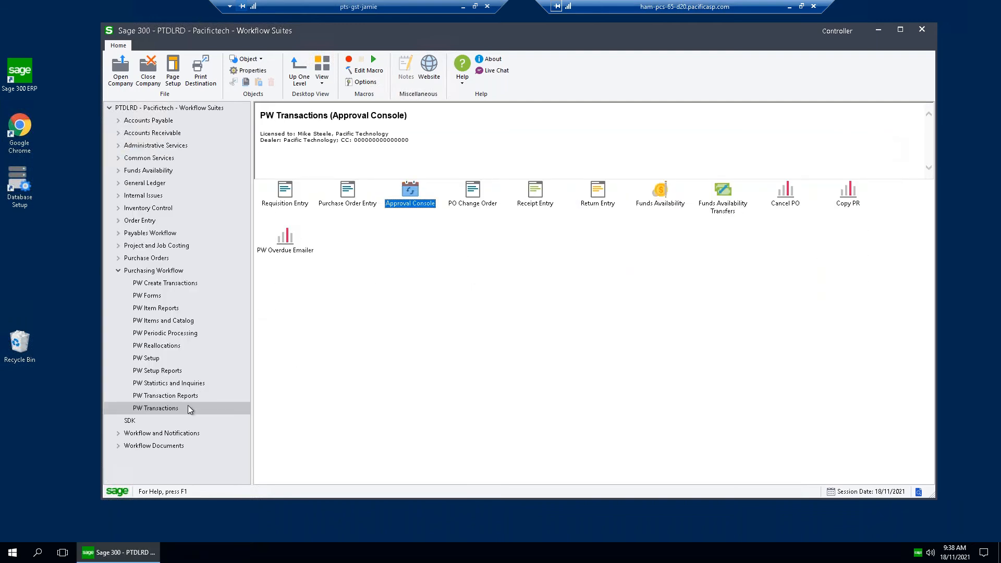
double_click(285, 194)
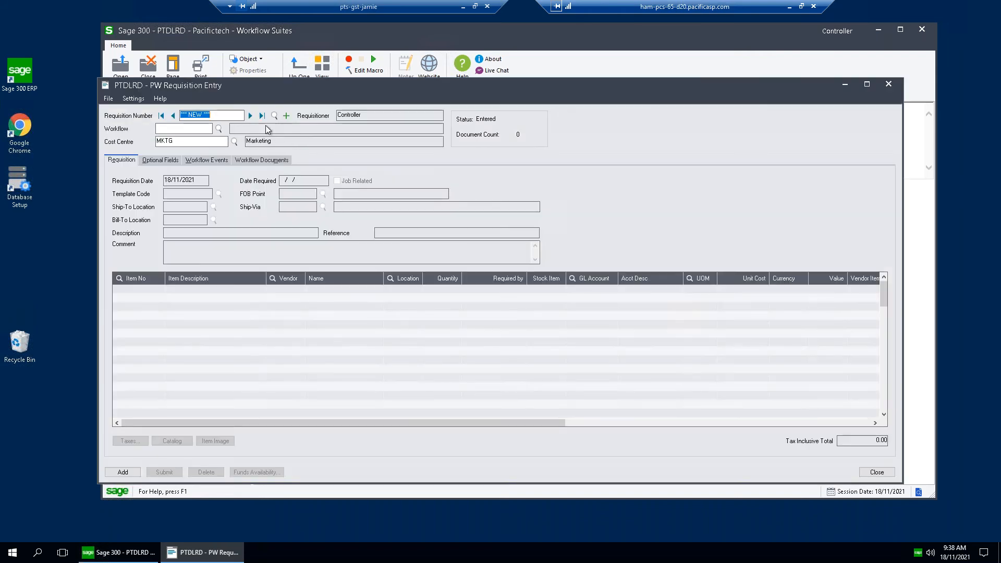
click(262, 115)
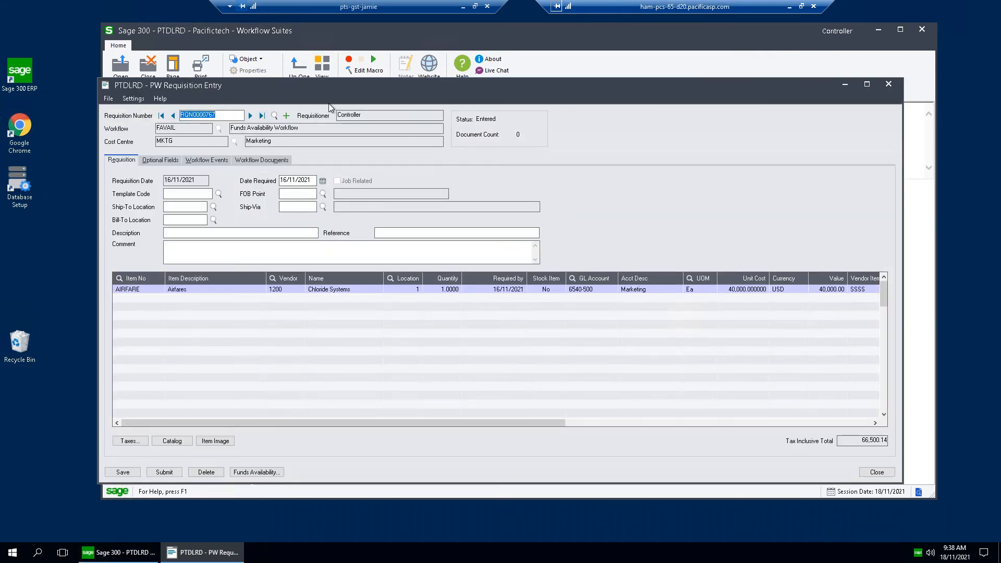
click(888, 84)
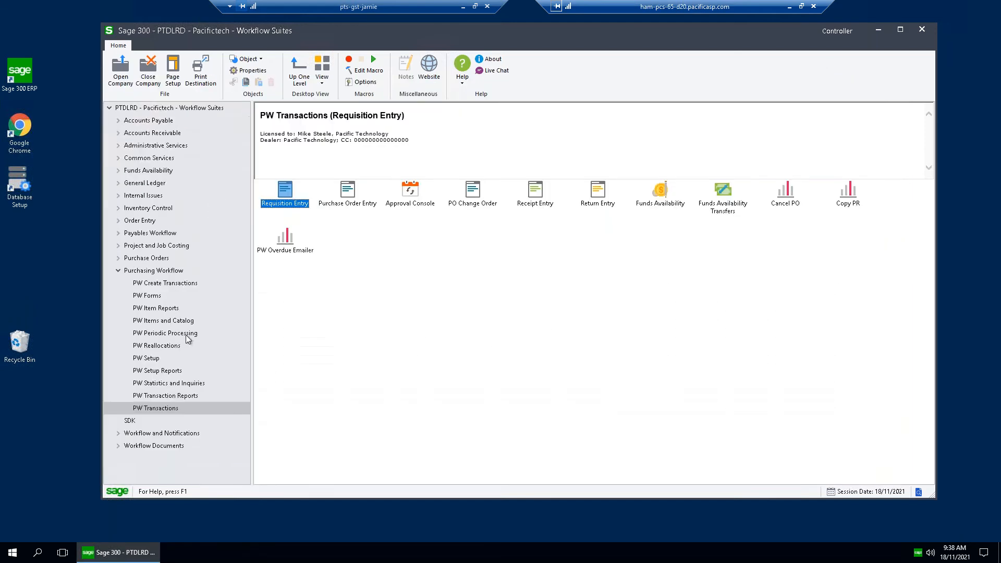
Open Management Inquiry under PW Statistics and Inquiries and list the documents with Document Status set to All.
click(188, 384)
double_click(347, 192)
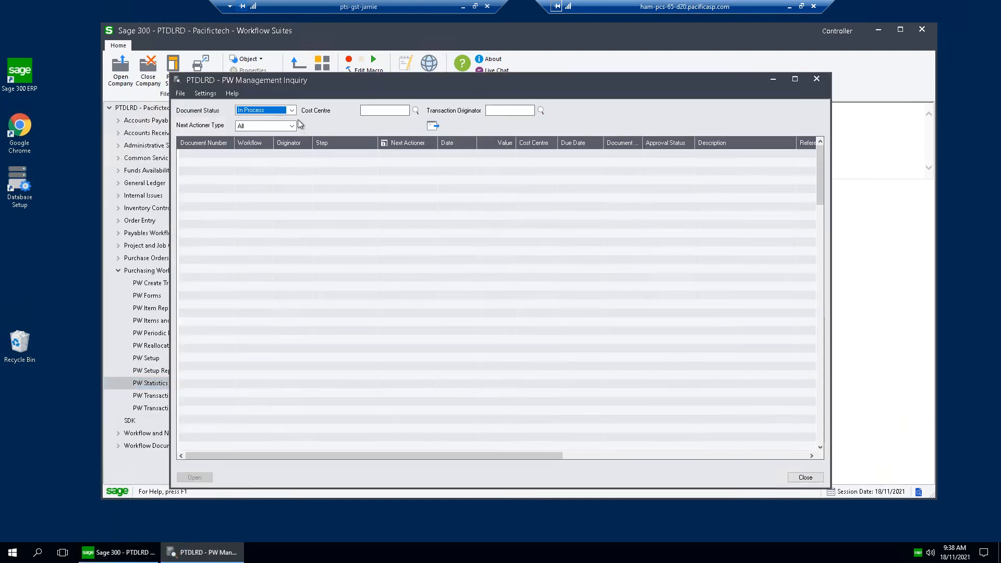
click(291, 110)
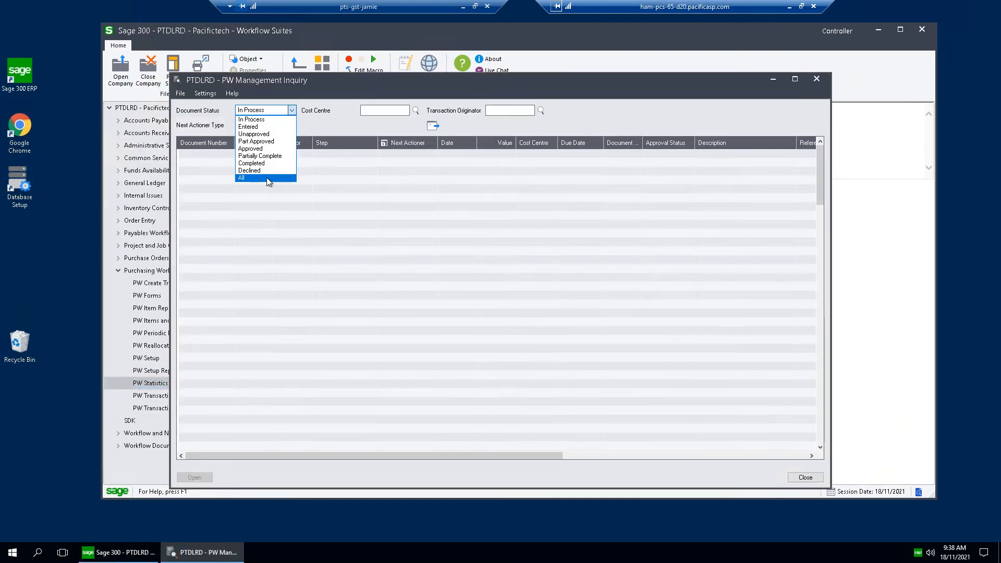
click(265, 178)
click(433, 126)
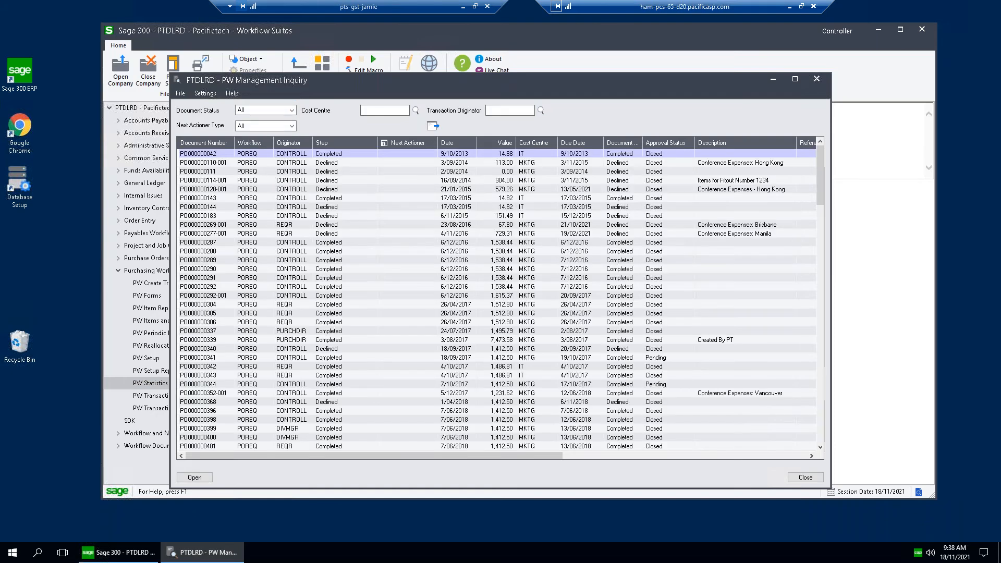
Open the last listed REPLEN requisition, examine the Bulletin Board line's quantity, and put the inquiry windows out of the way.
click(293, 189)
key(End)
double_click(207, 447)
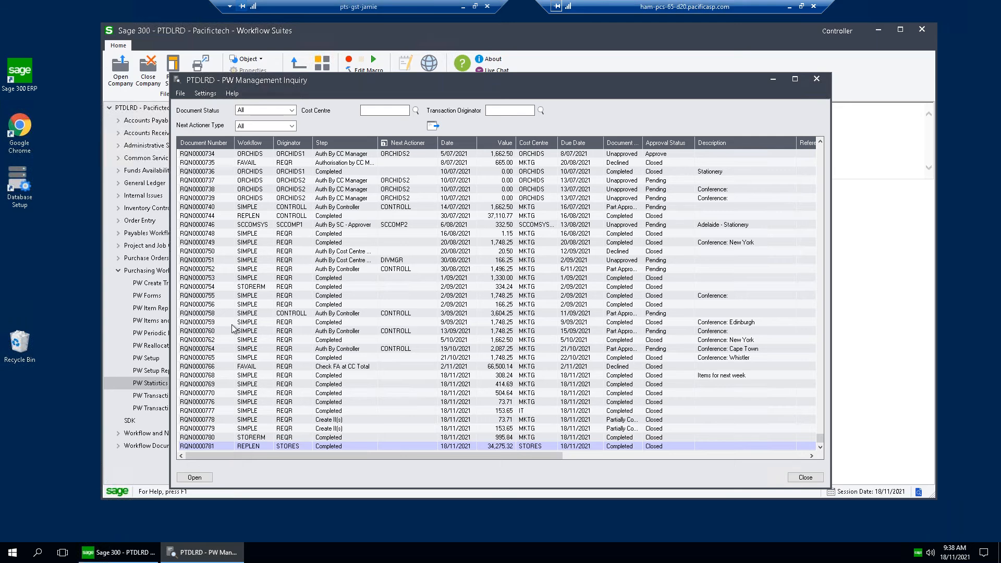
click(418, 290)
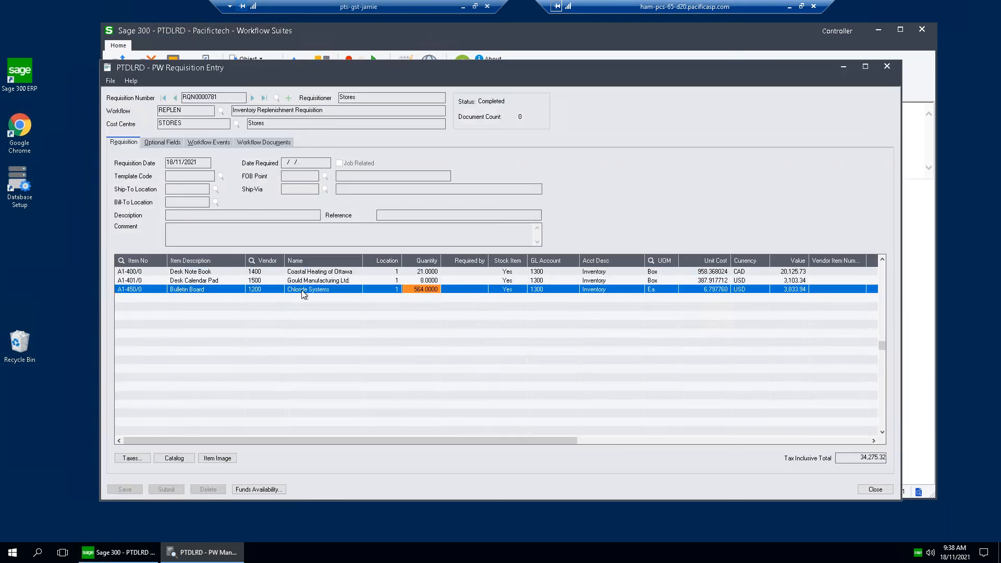
click(153, 292)
click(421, 290)
click(843, 67)
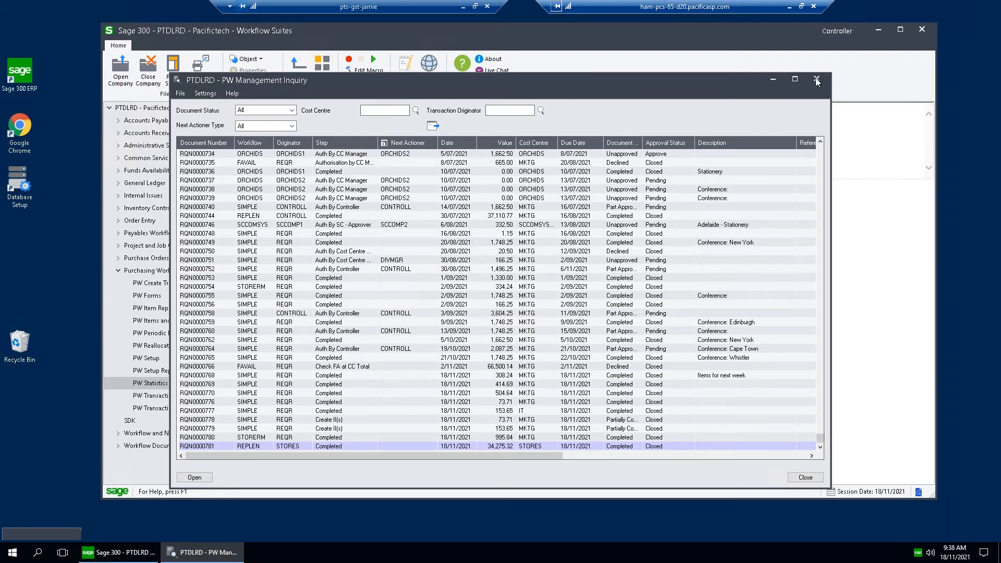
click(75, 534)
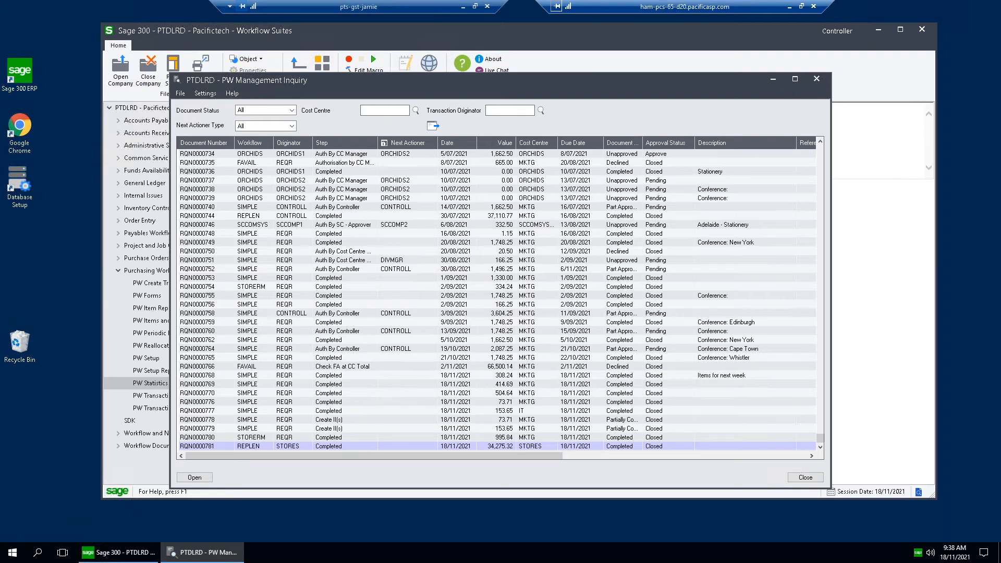
click(649, 63)
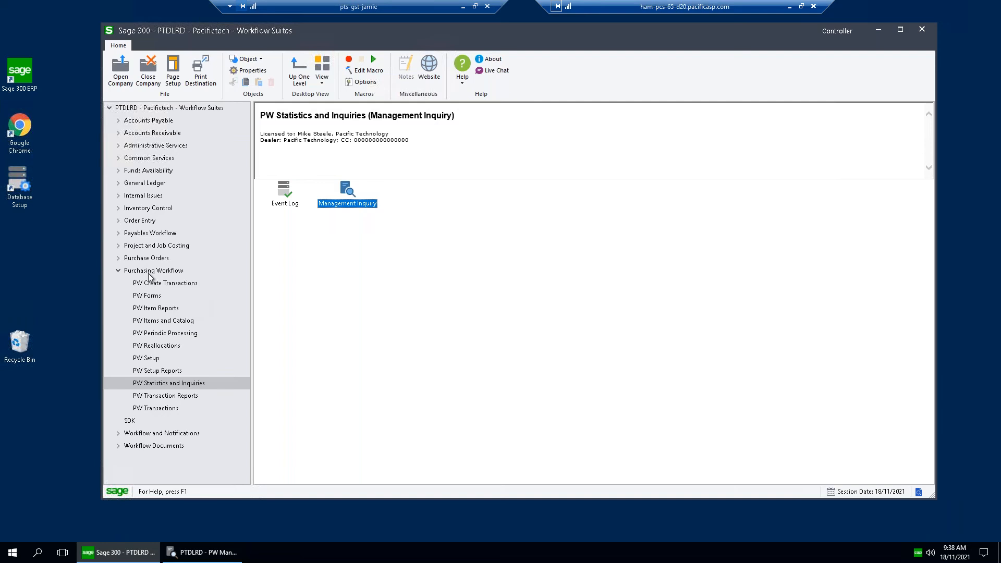
Look up the reorder quantities of item A1-450/0 for specific location 1 under I/C Items and Price Lists.
click(118, 207)
click(169, 221)
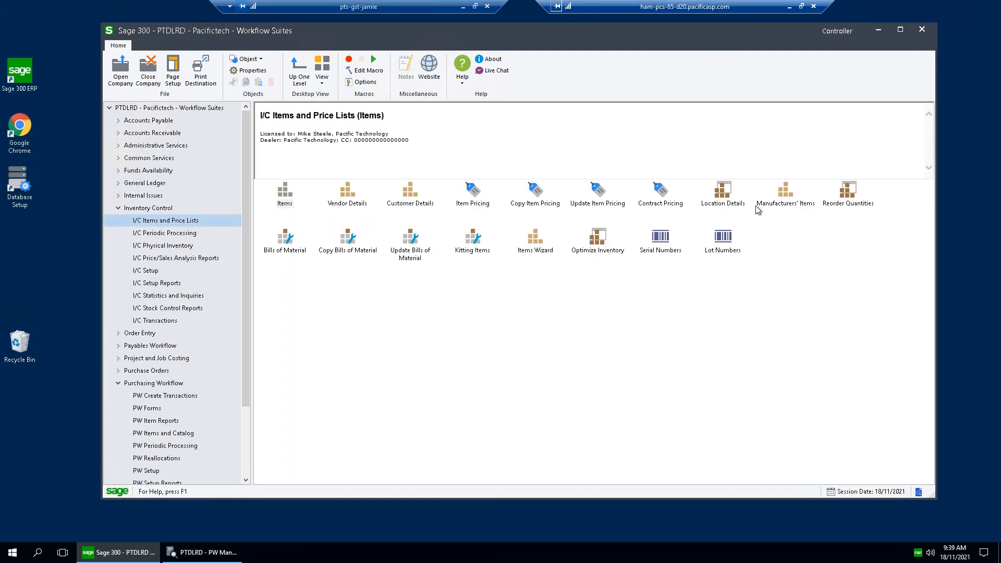
double_click(847, 194)
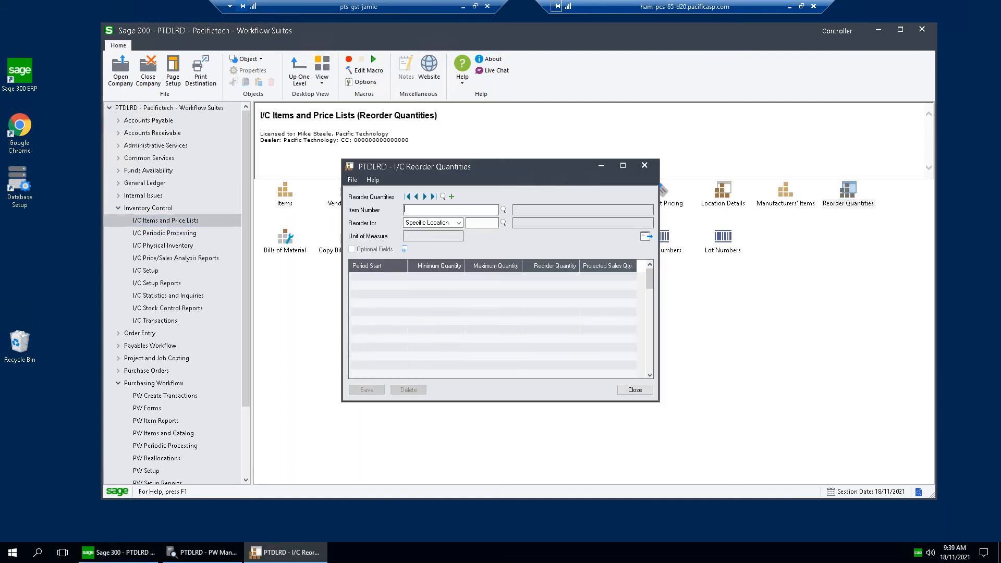
text(A1-450/0)
key(Tab)
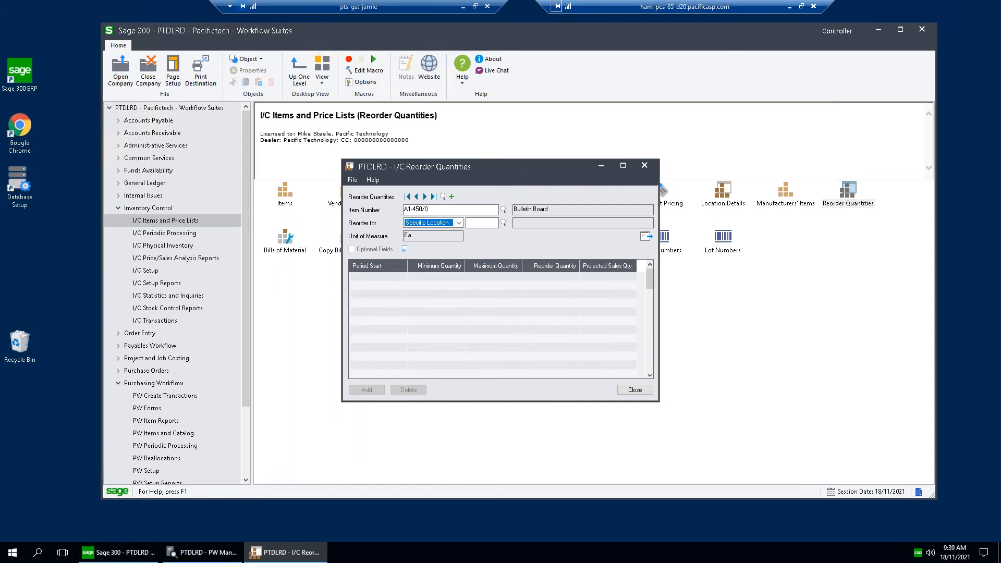
key(Tab)
text(1)
key(Tab)
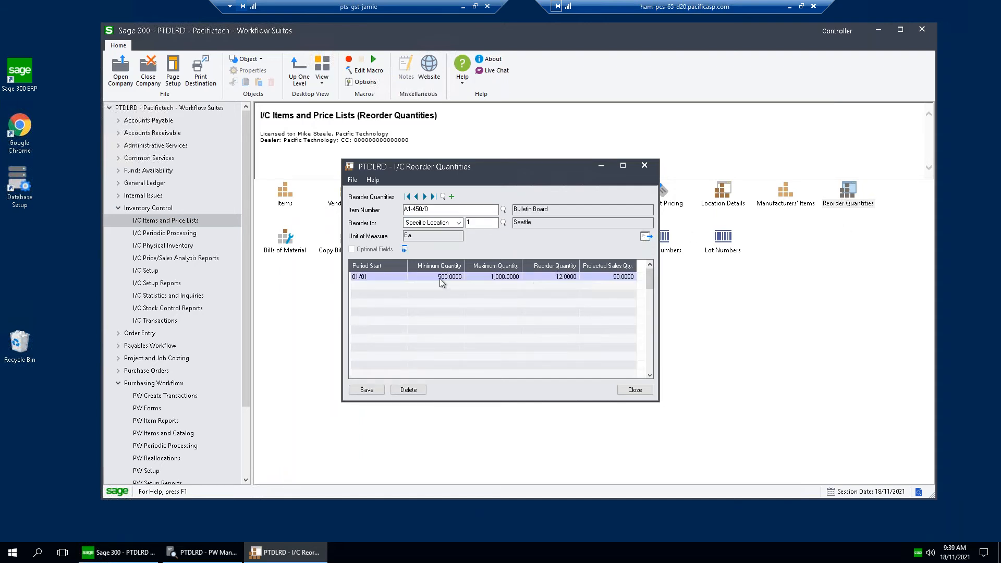
click(439, 278)
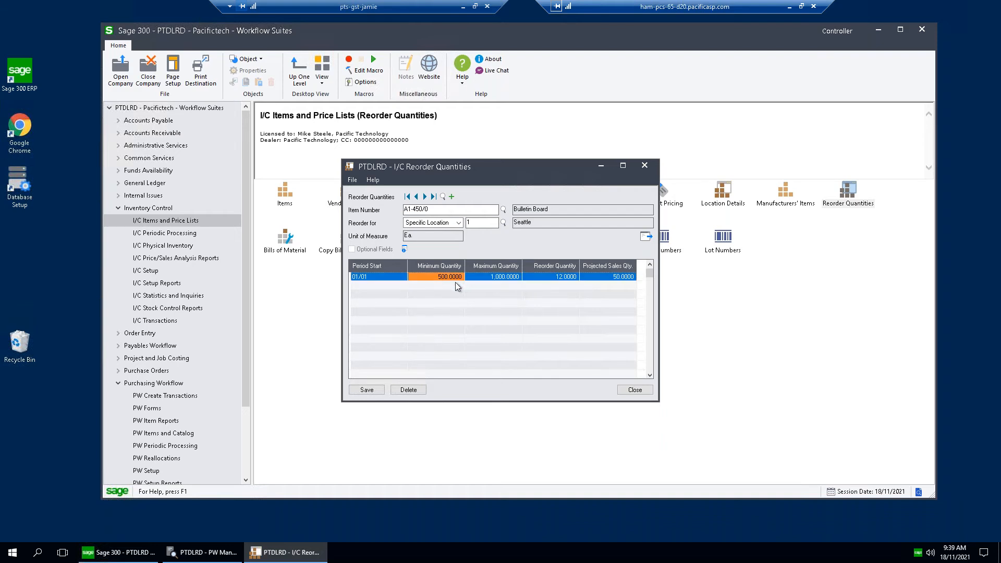
Open Location Details for item A1-450/0 and check the quantity on purchase order for the Seattle location.
drag(549, 174, 639, 221)
double_click(723, 192)
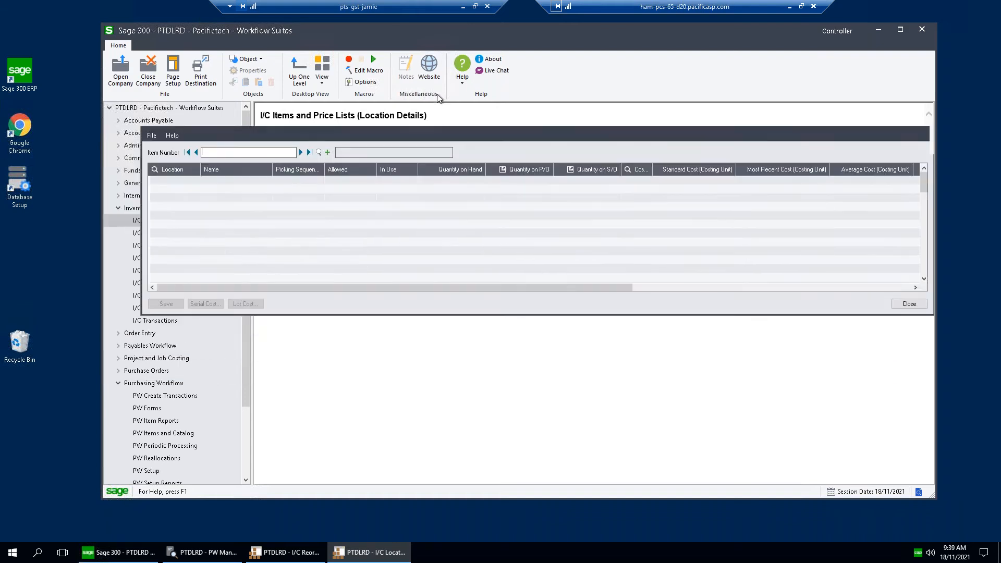
text(A14500)
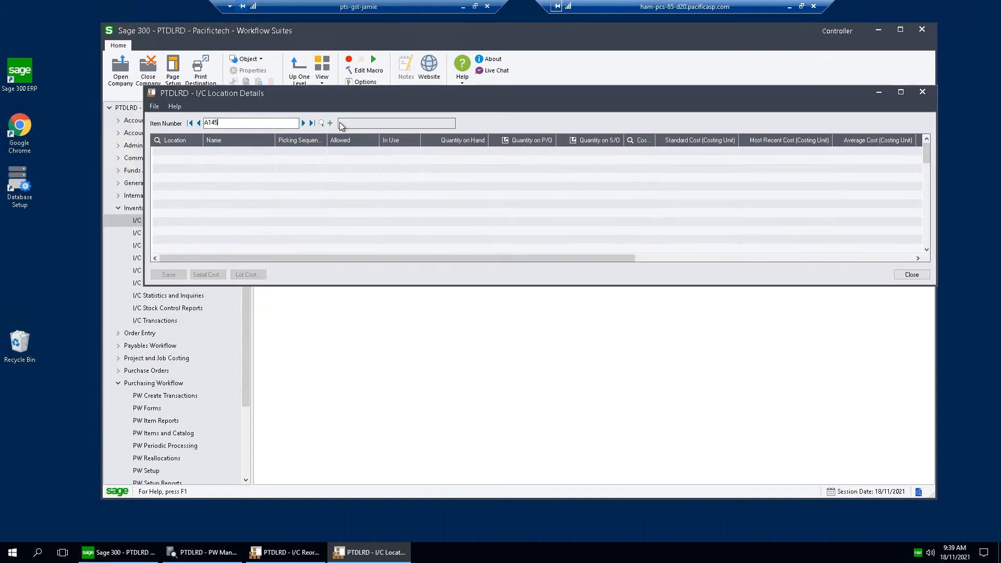
key(Return)
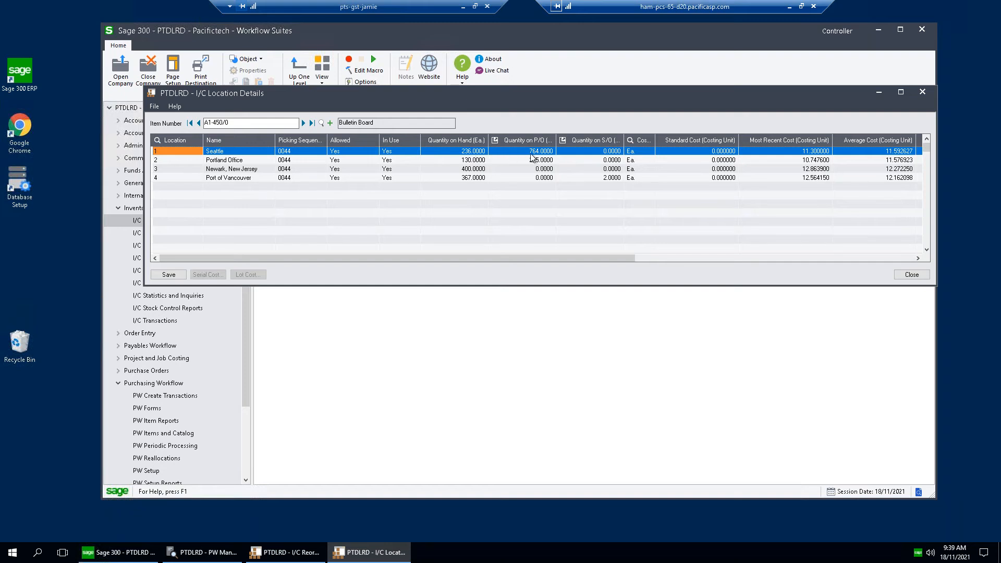
click(533, 152)
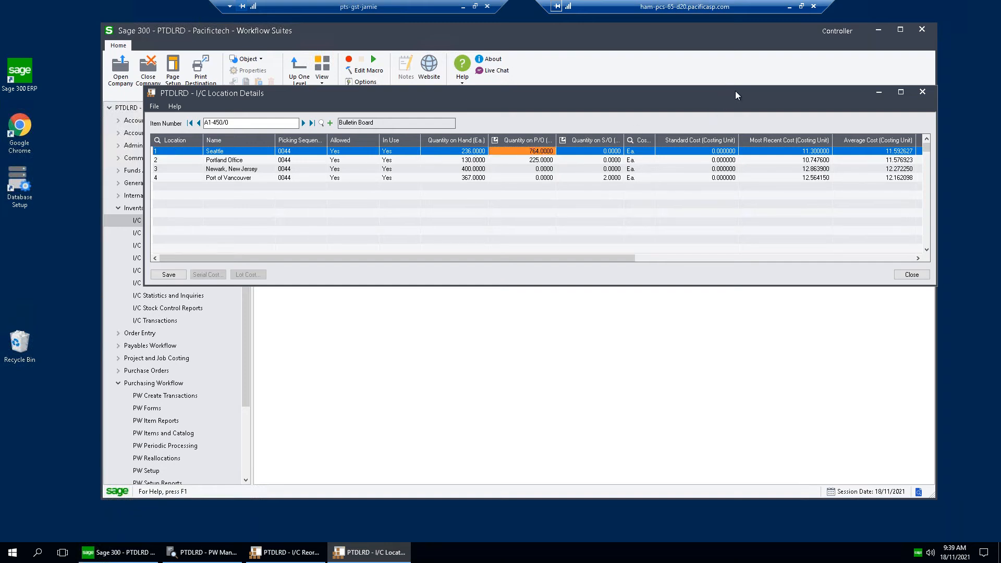
drag(735, 91, 737, 91)
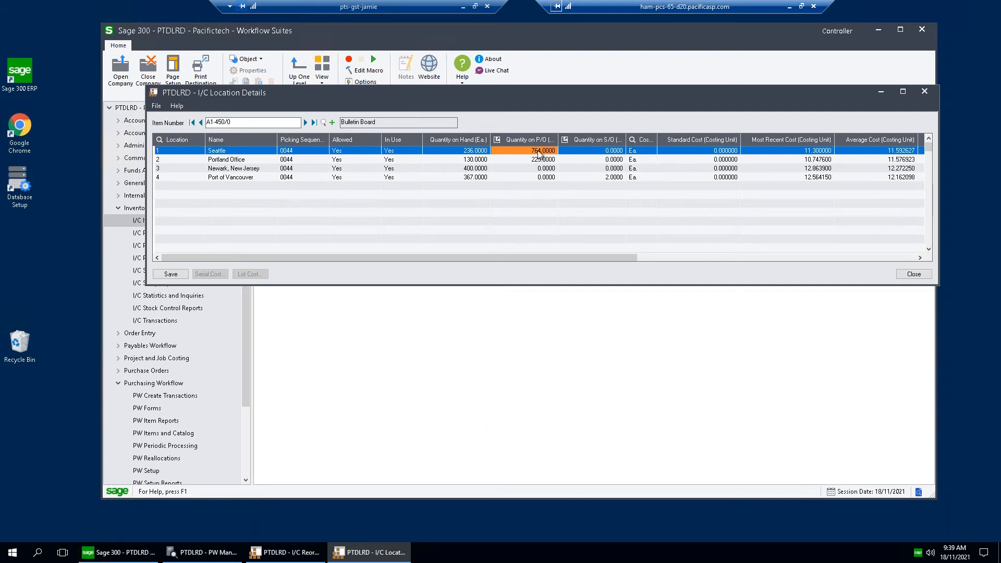
Compare Seattle's quantity on hand with the maximum reorder quantity of item A1-450/0, and close Reorder Quantities.
click(472, 151)
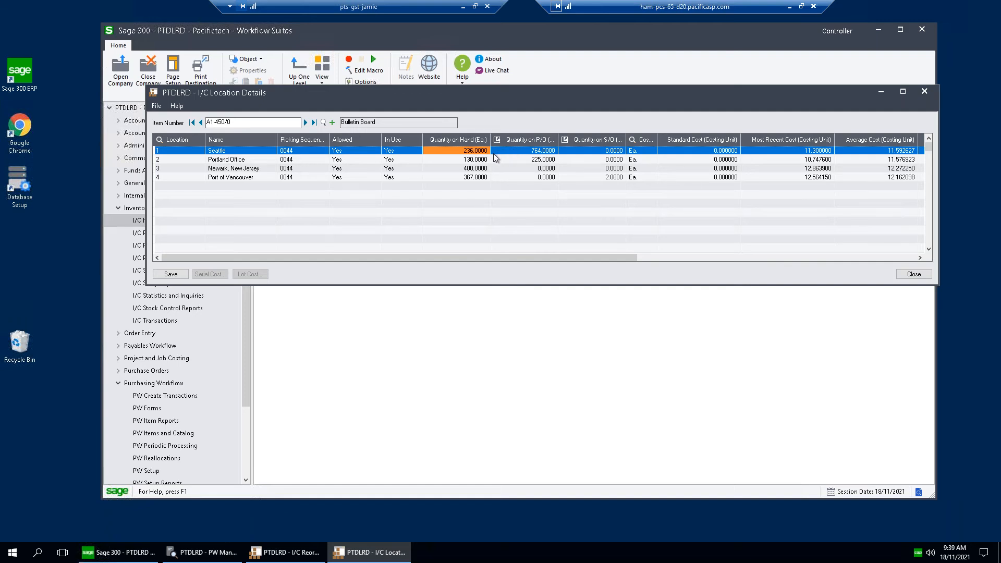
click(316, 555)
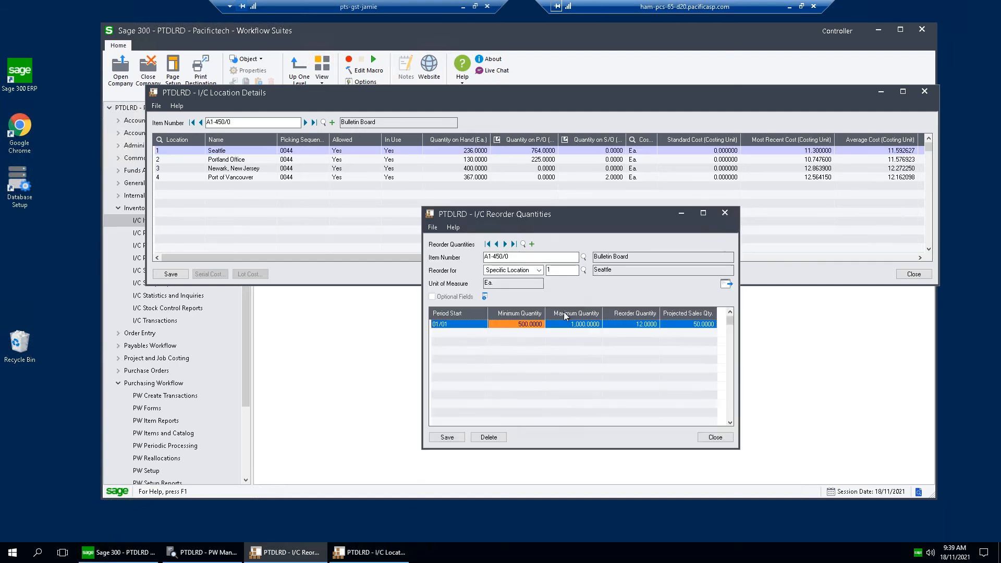
click(575, 325)
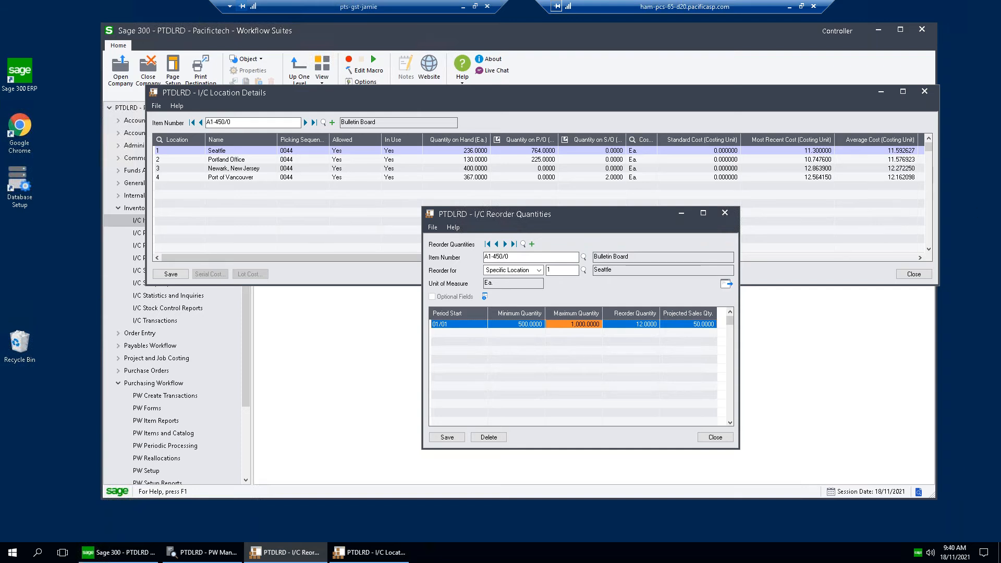
click(725, 213)
Compare the requisition's Bulletin Board quantity with Seattle's quantity on purchase order, closing the requisition and Location Details.
click(203, 552)
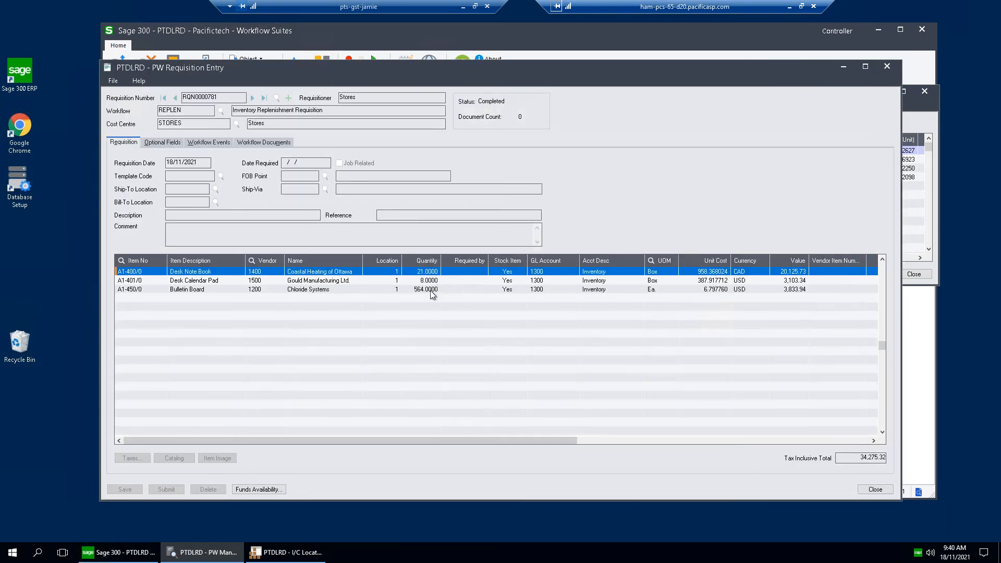
click(430, 289)
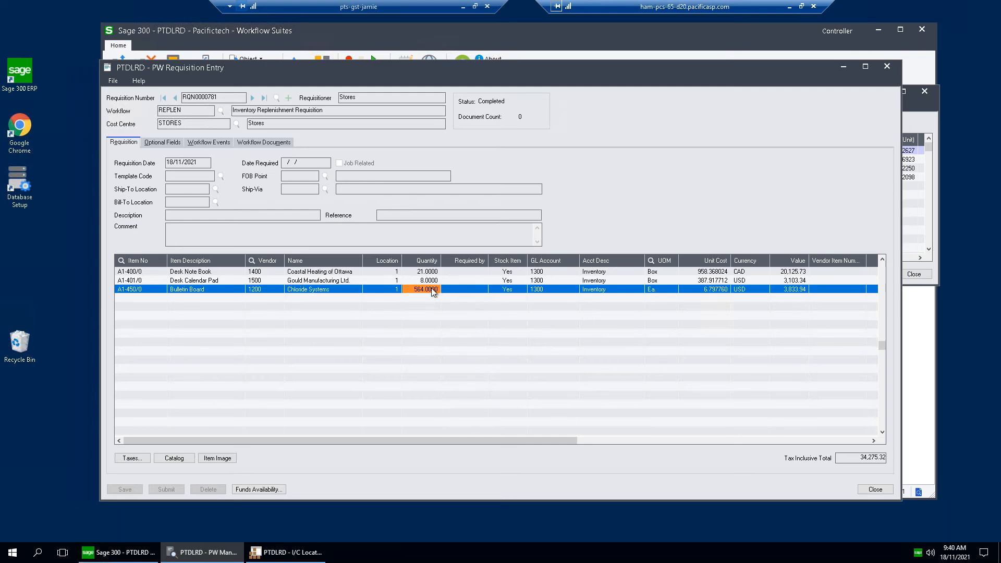
click(895, 68)
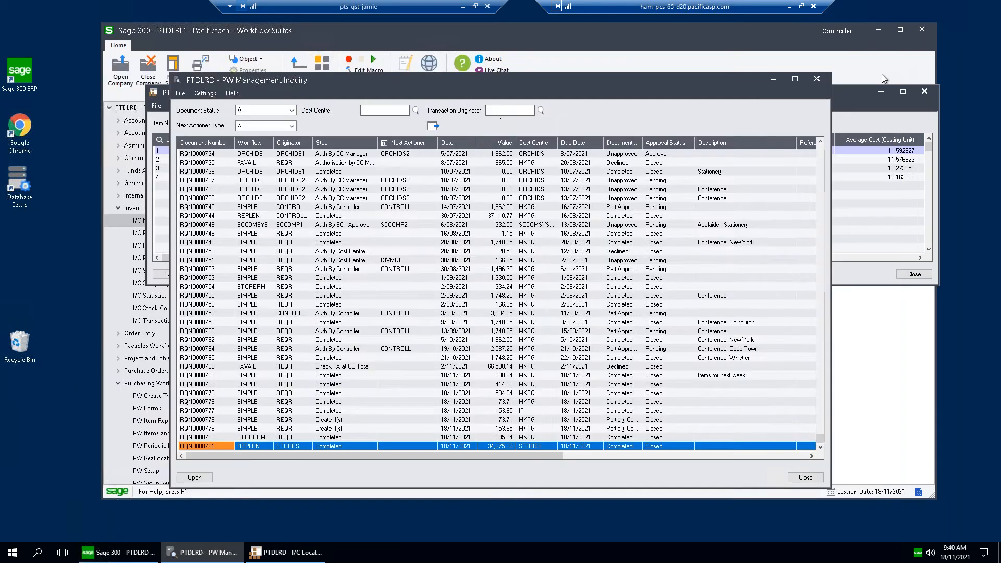
click(816, 79)
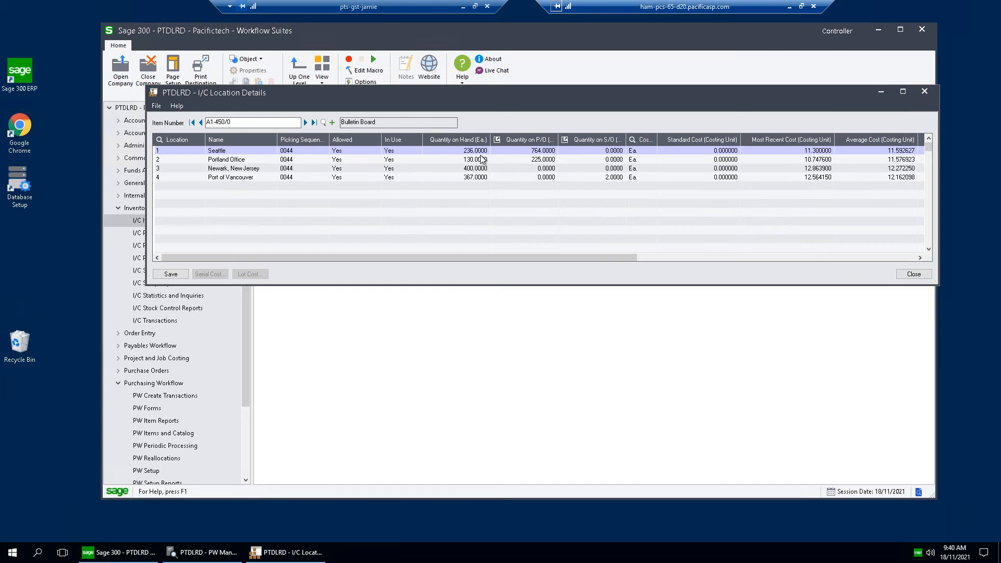
click(543, 152)
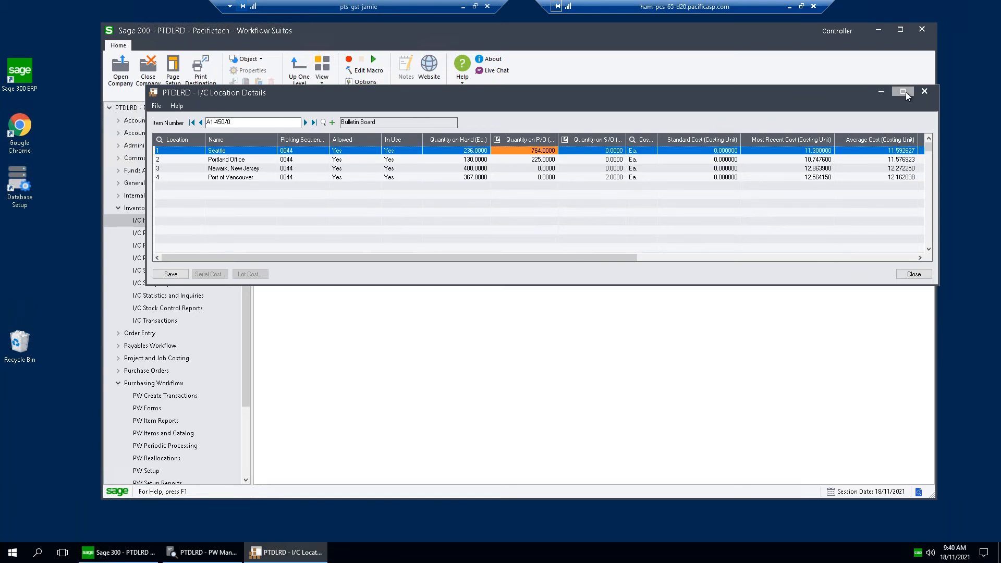
click(924, 92)
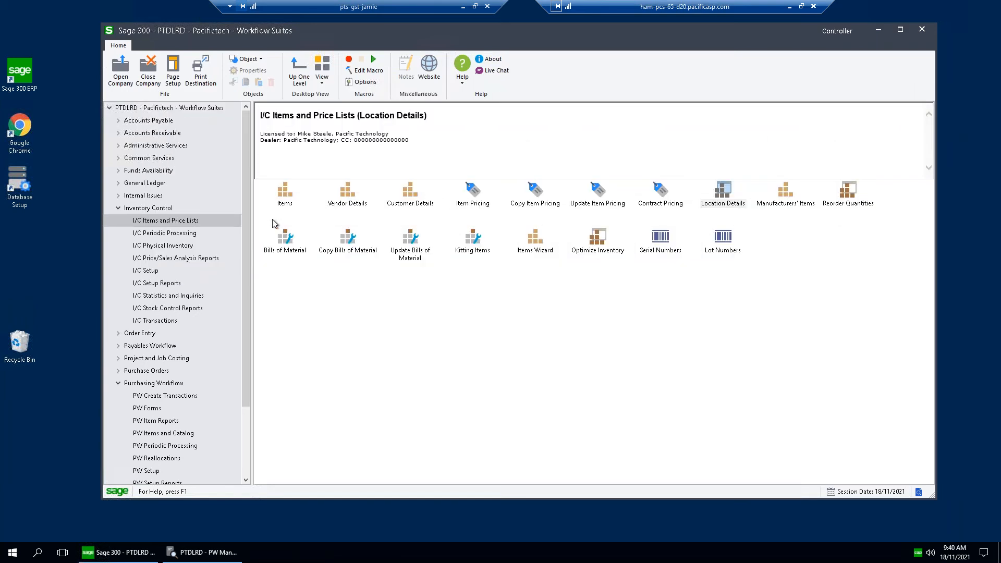
Display the PW Create Transactions functions under Purchasing Workflow and close the remaining Management Inquiry window.
click(122, 208)
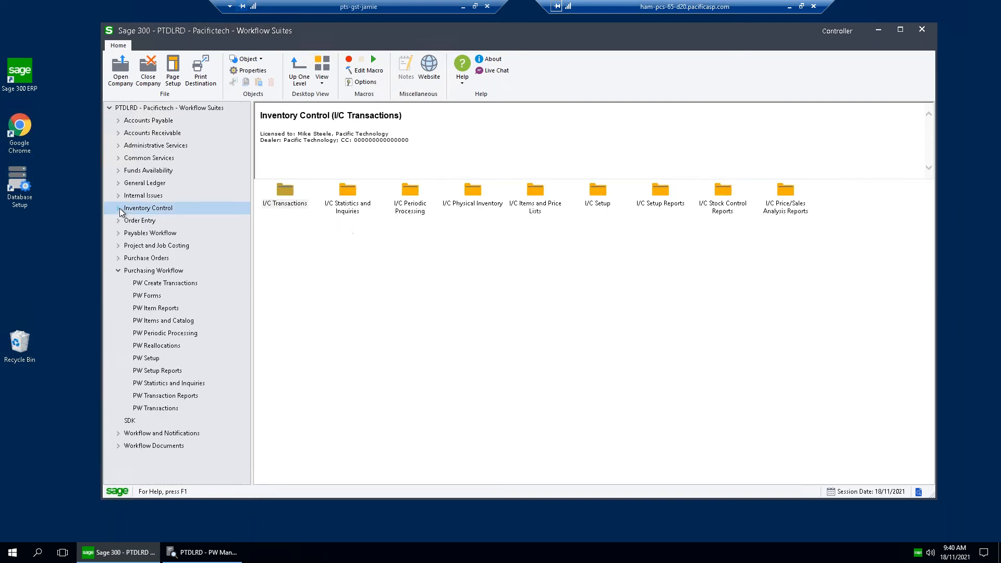
click(170, 286)
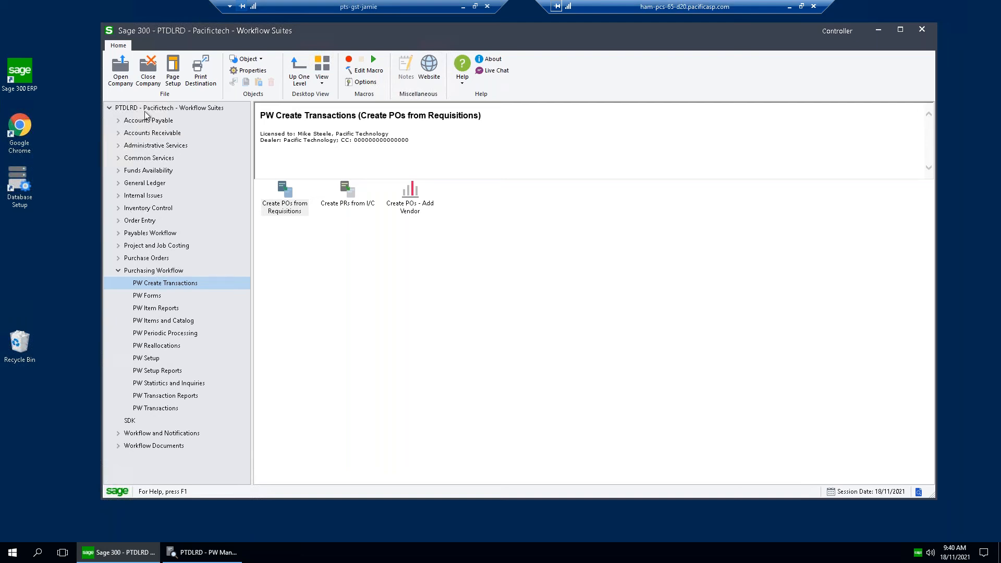
click(123, 69)
click(615, 290)
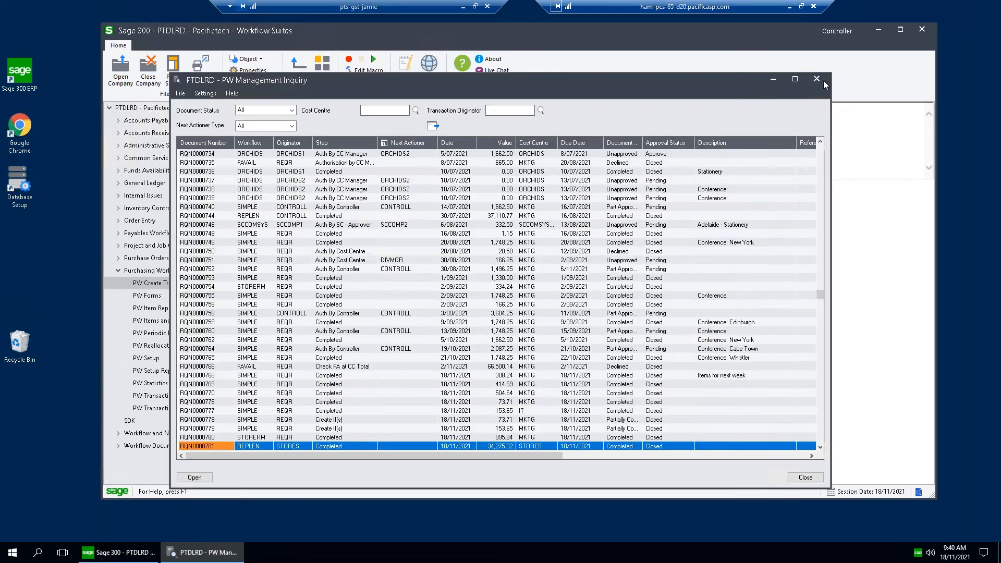
click(817, 79)
Reopen company PTDLRD as user REQR, entering the account password.
click(124, 71)
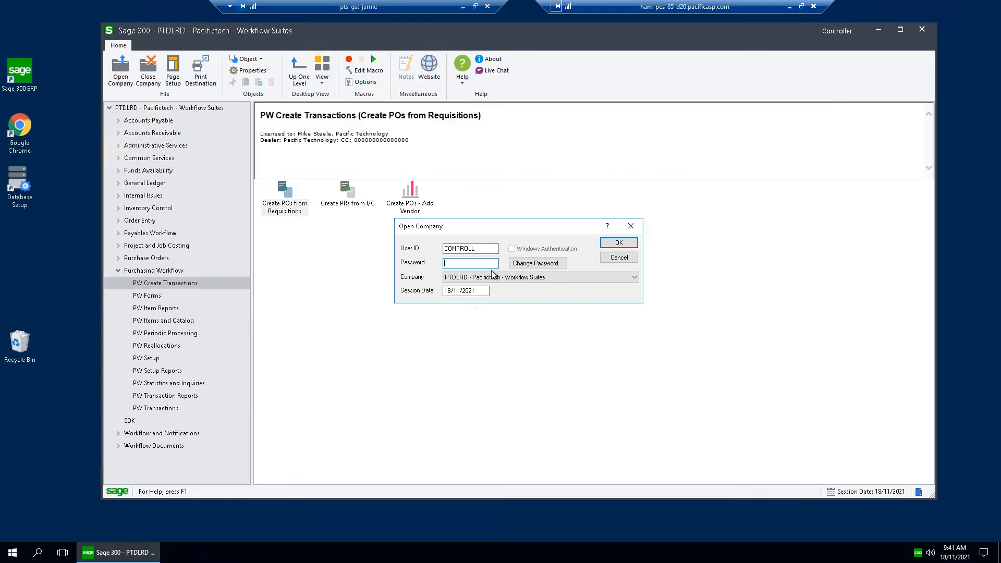
text(EMP)
key(BackSpace)
key(BackSpace)
key(BackSpace)
text(REQR)
key(Tab)
text(****)
key(Tab)
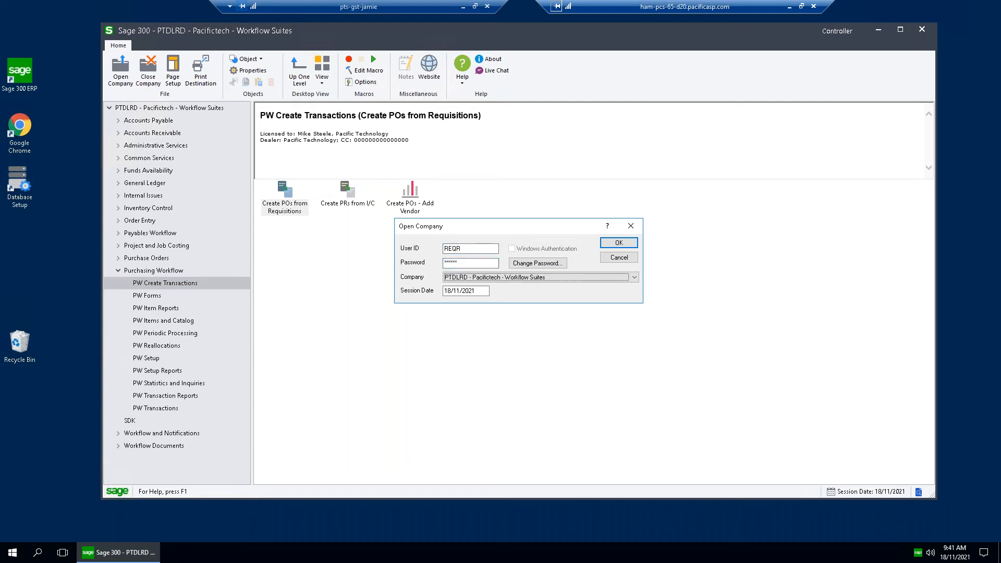
click(613, 245)
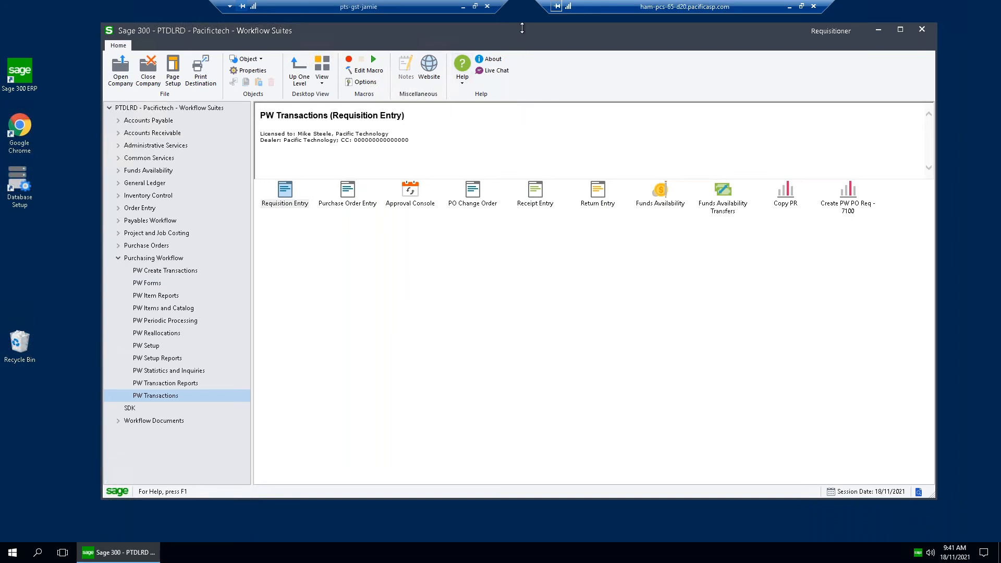
Start a new requisition in PW Requisition Entry using workflow STORERM and cost centre MKTG.
drag(520, 36, 517, 36)
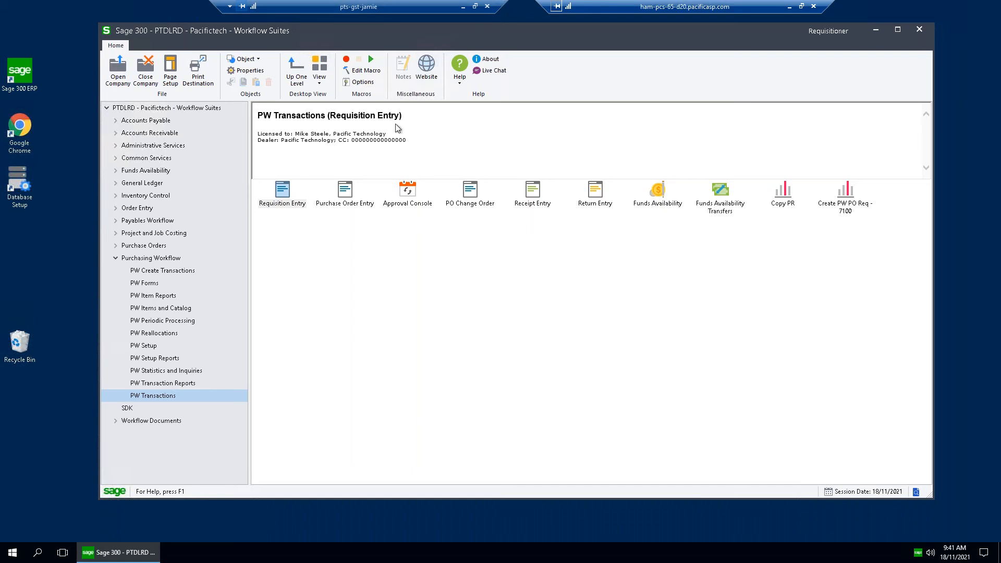
double_click(287, 194)
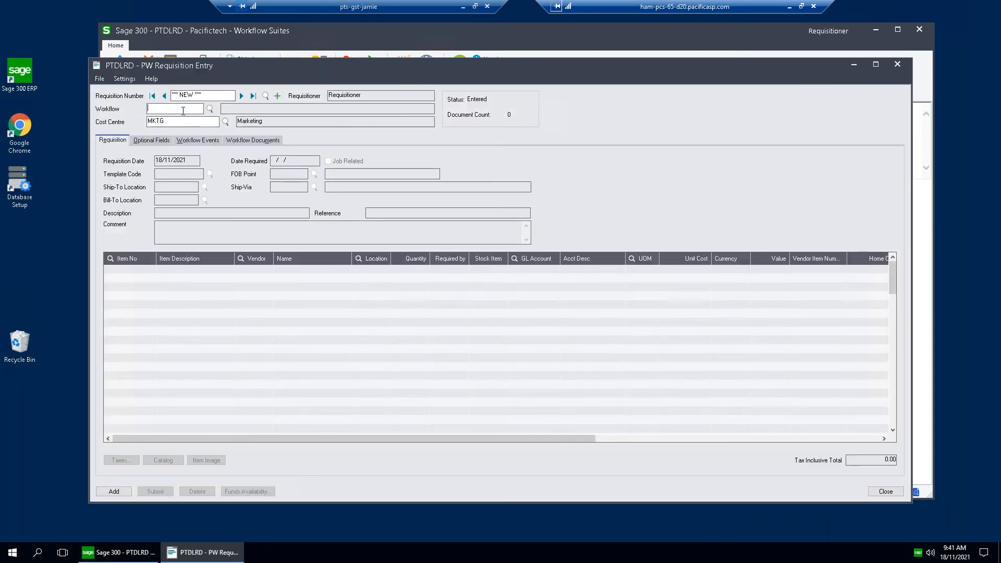
click(183, 111)
text(STORE)
text(ROO)
key(BackSpace)
key(BackSpace)
text(M)
key(Tab)
key(Tab)
Add a PENS line with quantity 10 to the Marketing requisition.
text(P)
key(Tab)
key(Tab)
key(Tab)
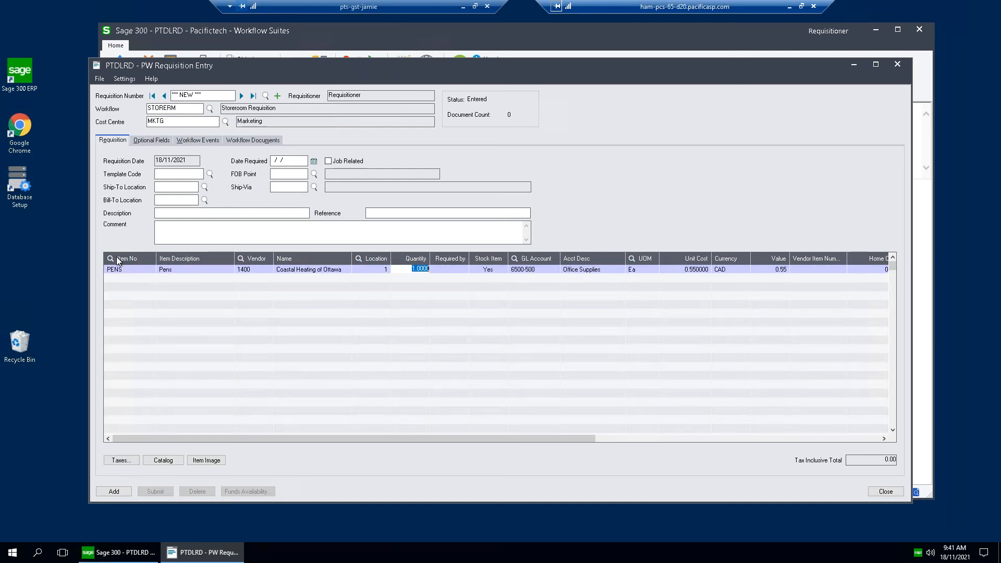
text(10)
Add a PAPER line with quantity 20 and submit the Marketing requisition.
key(Insert)
text(PAPE)
key(Tab)
key(Tab)
key(Tab)
key(Tab)
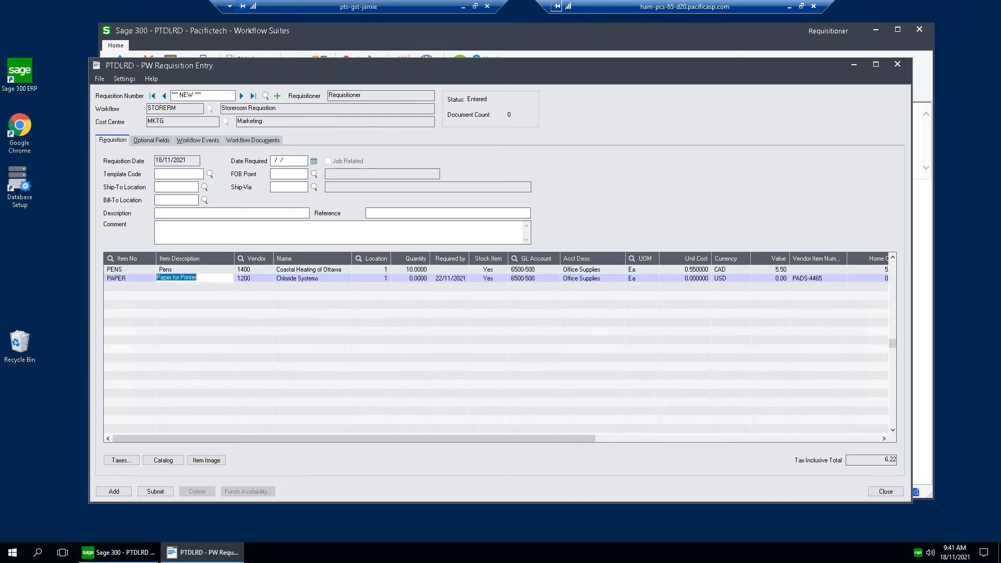
text(20)
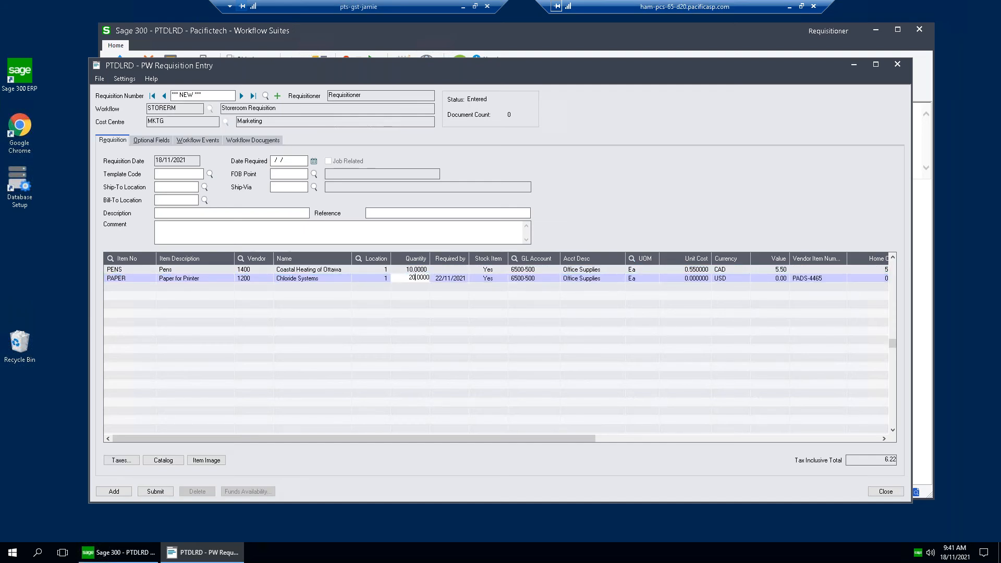
click(156, 491)
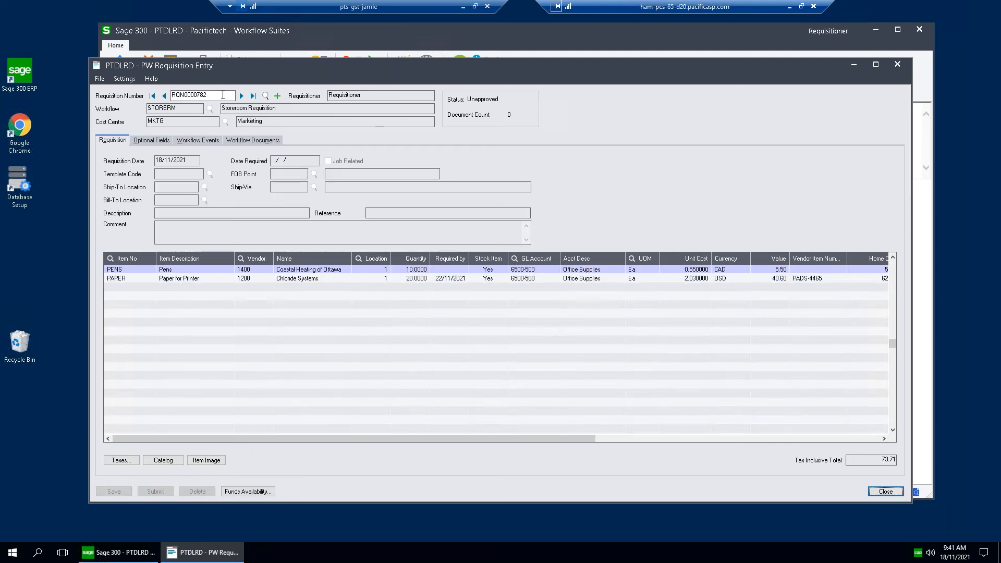
Start another new requisition using workflow STORERM and cost centre IT.
click(277, 96)
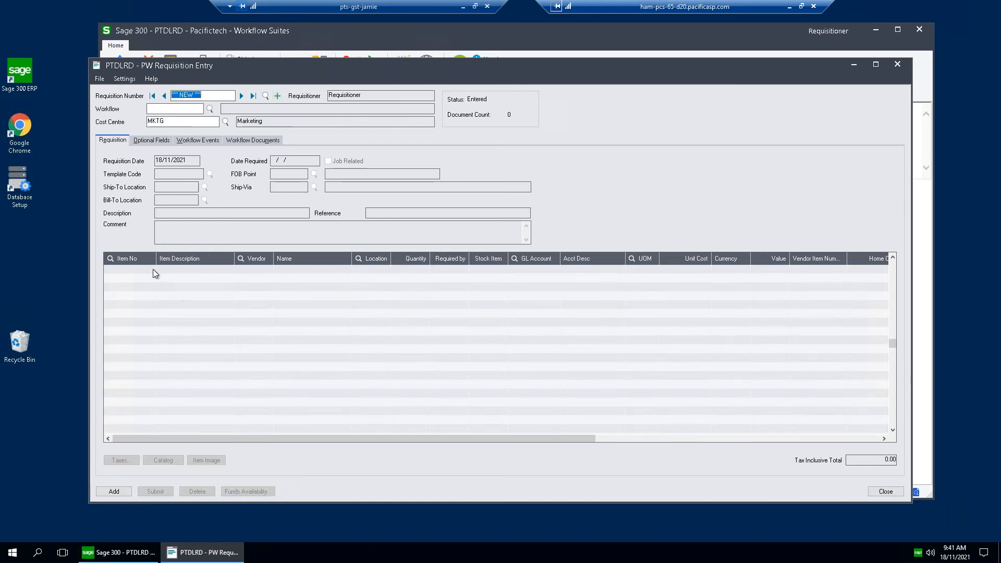
click(168, 108)
text(STORESM)
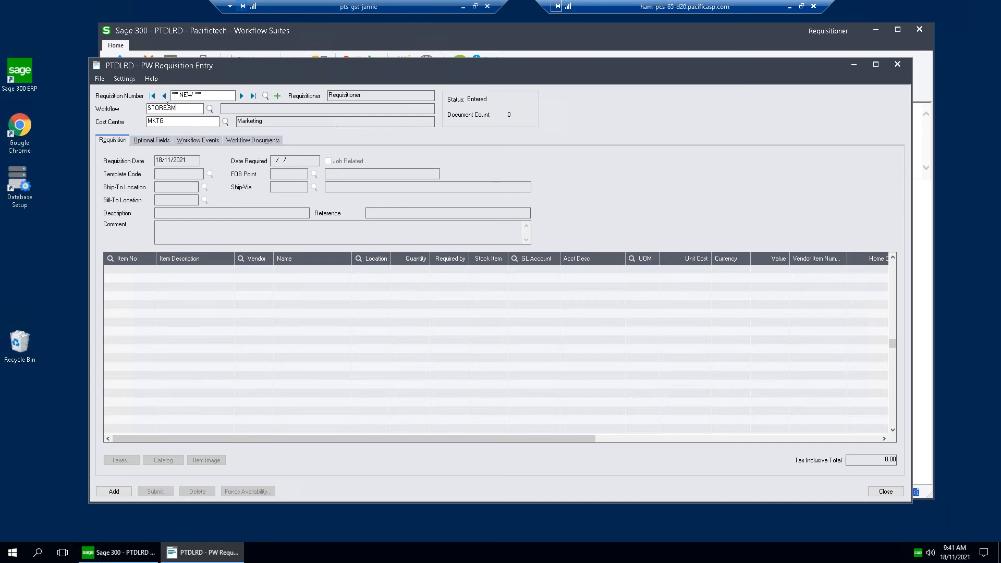
key(Tab)
text(IT)
key(Tab)
Add a PENS line with quantity 30 to the Information Technology requisition.
click(129, 277)
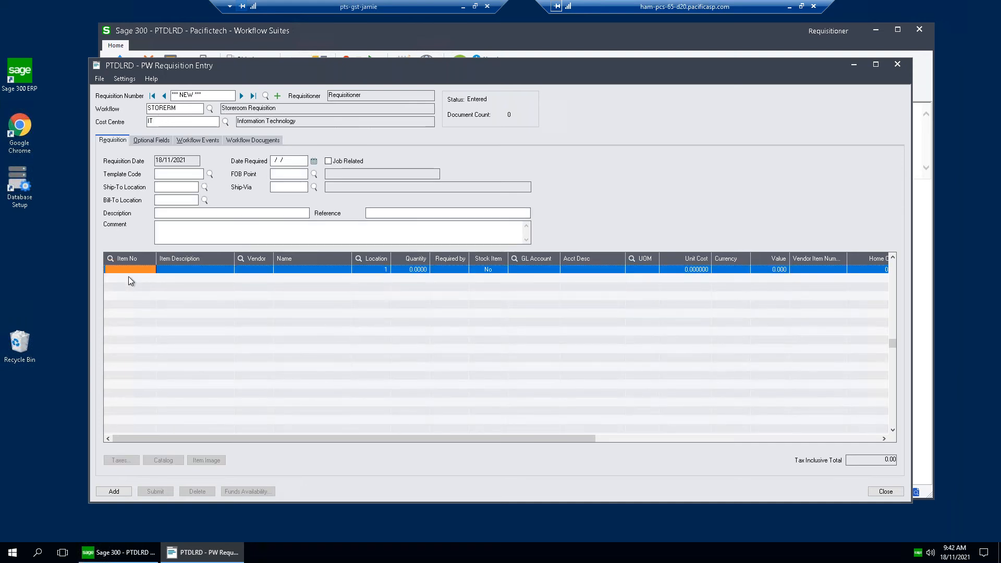
text(PENS)
key(Tab)
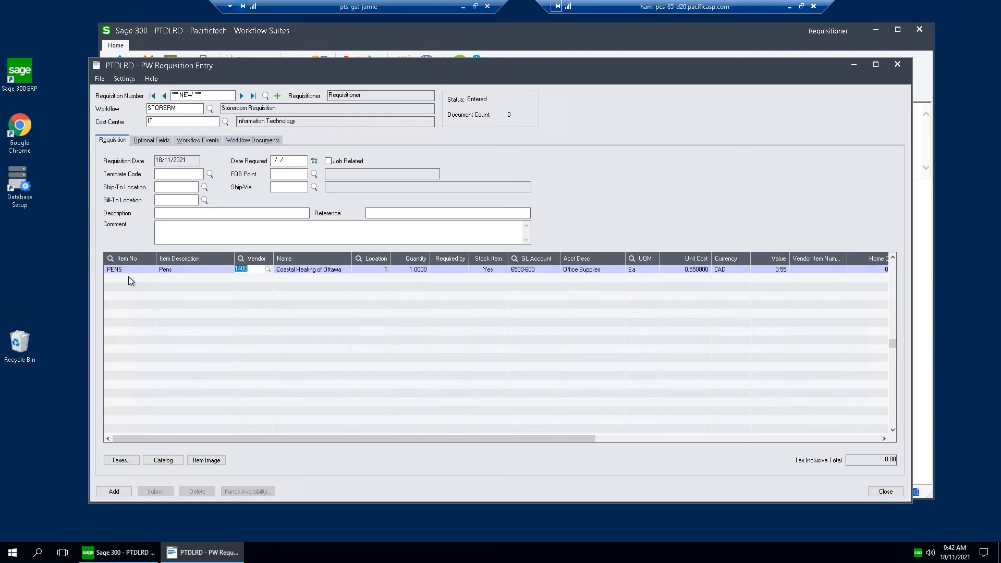
key(Tab)
text(30)
key(Tab)
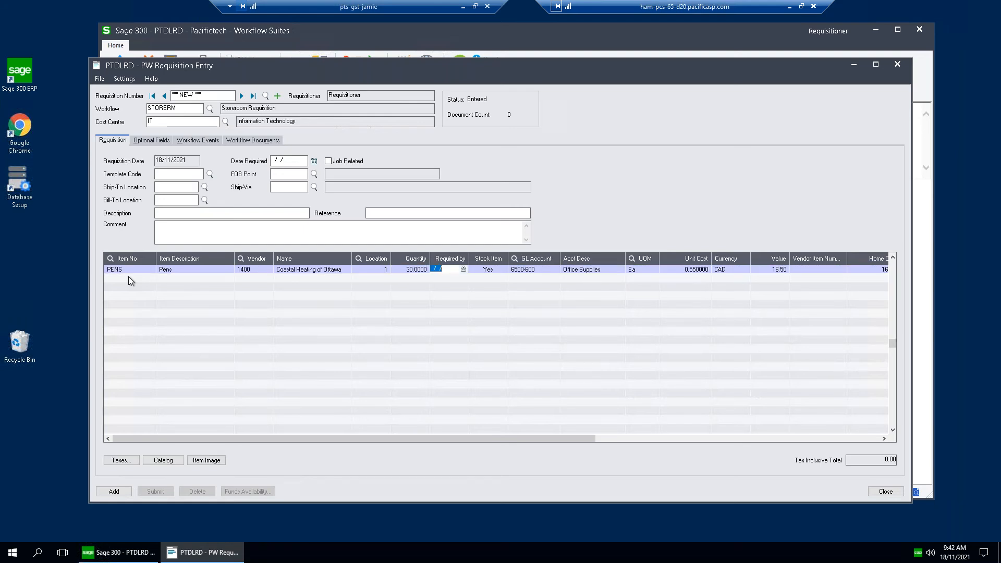
Add a PAPER line with quantity 40, then submit the Information Technology requisition and close Requisition Entry.
text(PAPER)
key(Tab)
key(Tab)
key(Tab)
key(Tab)
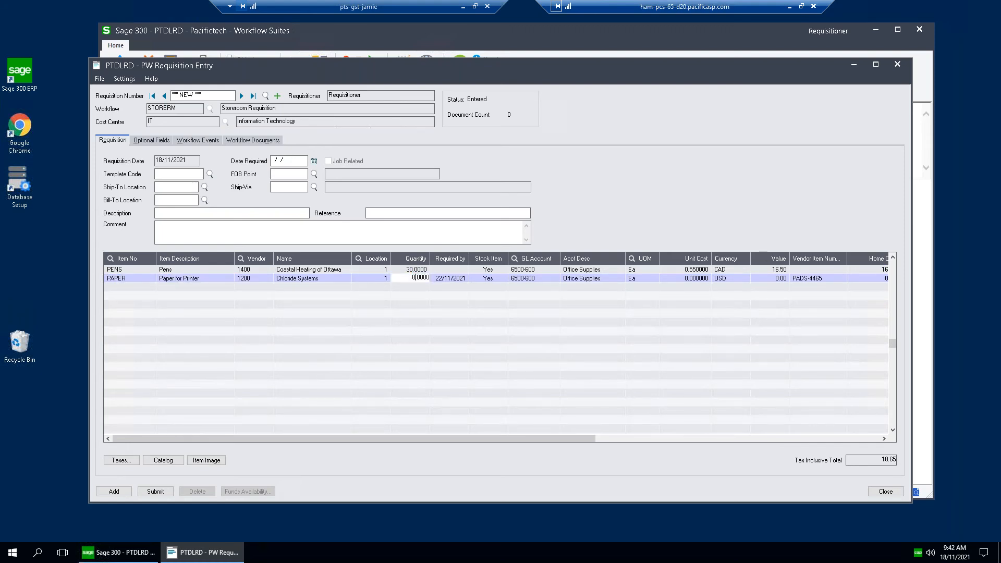
text(40)
key(Up)
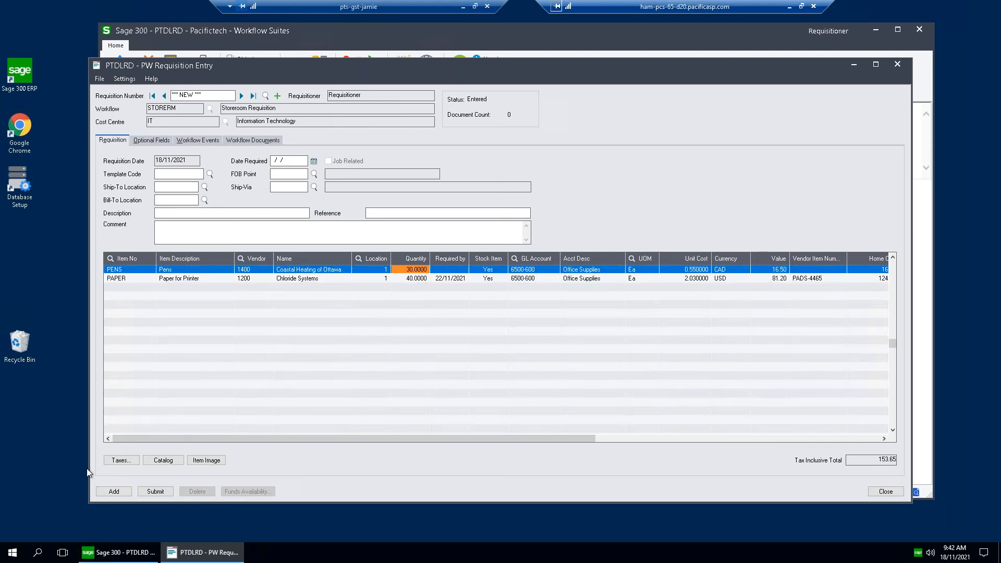
click(151, 493)
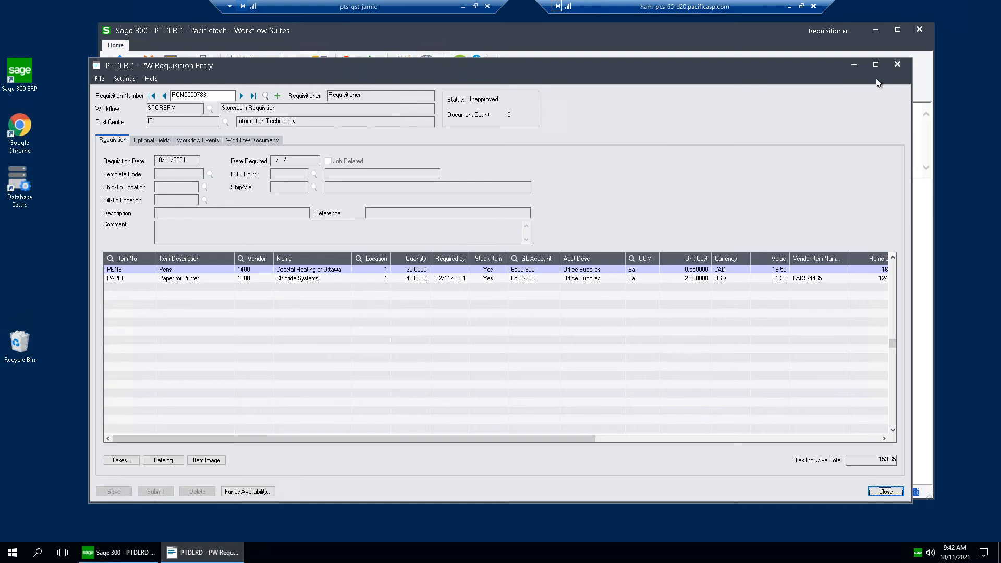
click(897, 65)
Reopen company PTDLRD as user DIVMGR with the account password, and dismiss the PA Approval Console.
click(118, 67)
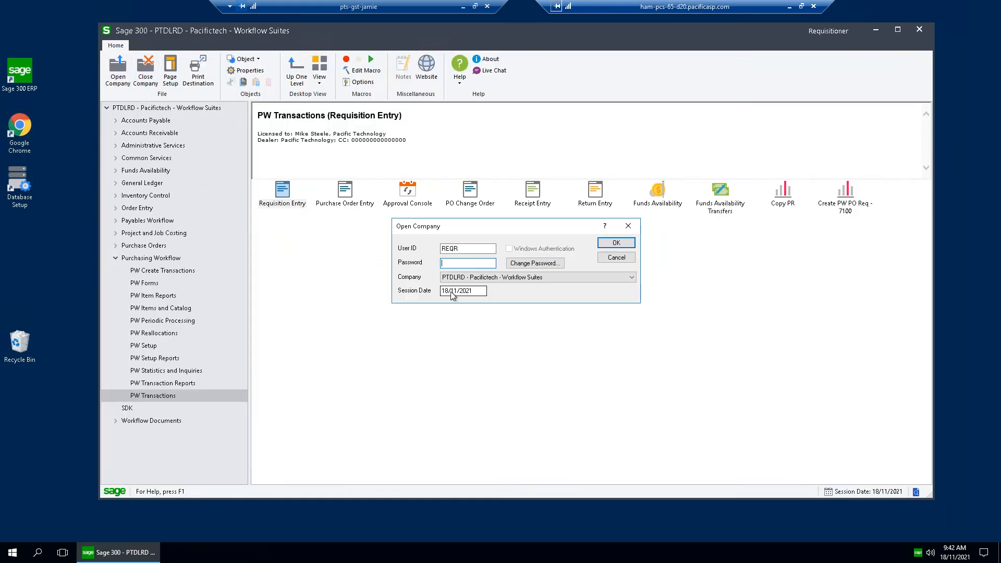
key(shift+Home)
text(DIVMGR)
key(Tab)
key(Return)
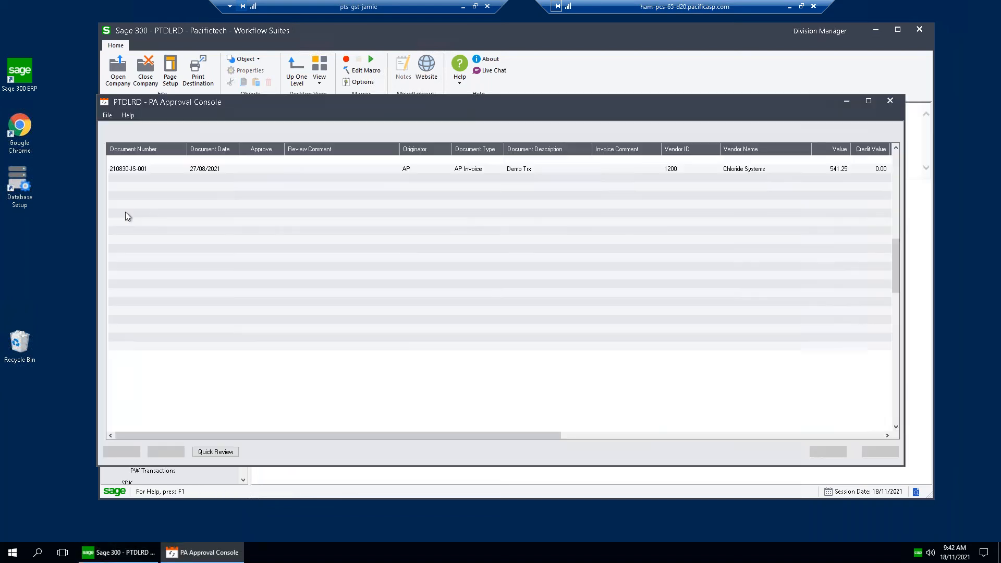
click(889, 101)
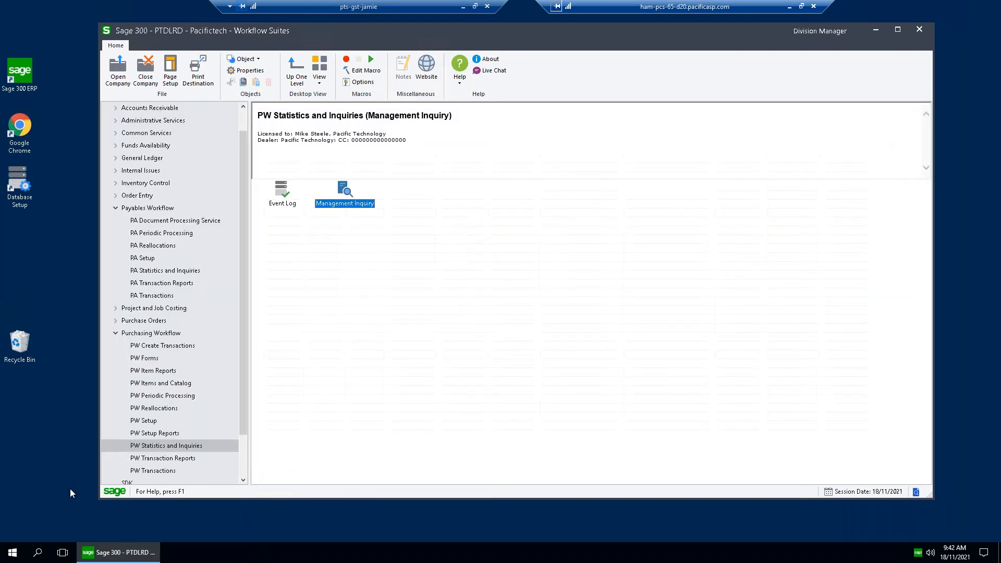
Approve and post the two STORERM requisitions for MKTG and IT in the PW Approval Console, and close it.
click(165, 472)
double_click(382, 221)
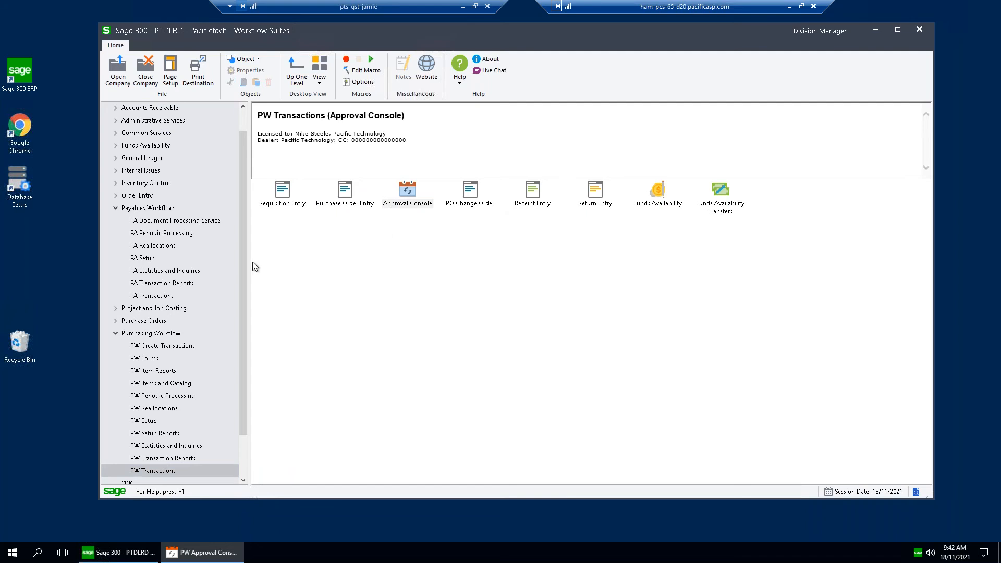
click(208, 224)
click(206, 231)
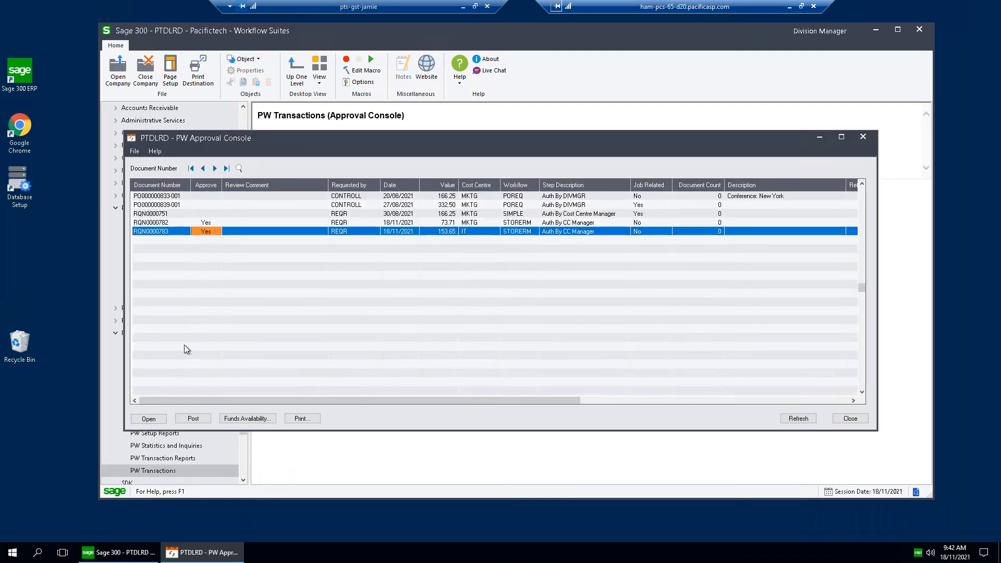
click(193, 419)
click(850, 419)
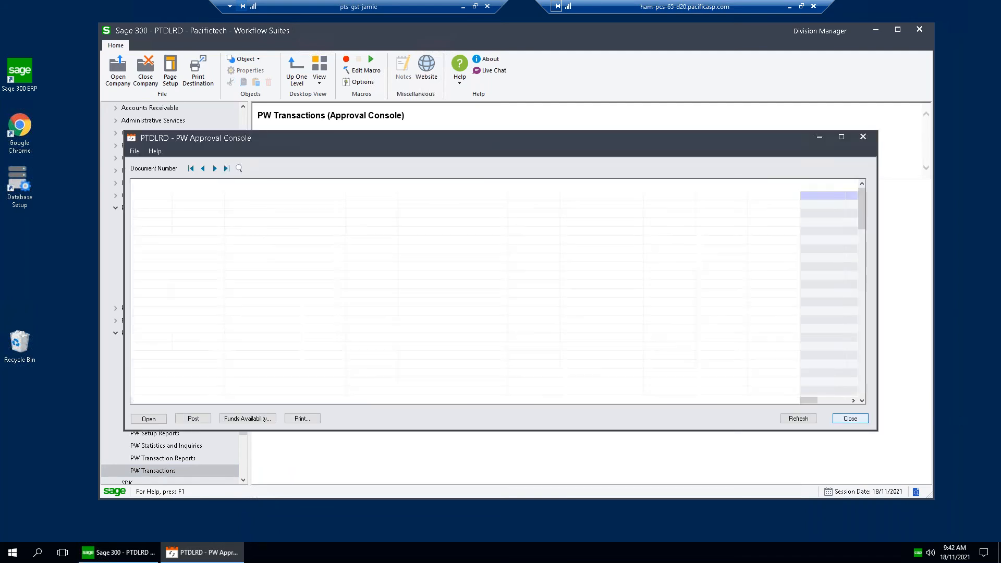
Reopen company PTDLRD as user CONTROLL with the account password.
click(118, 70)
key(shift+Tab)
text(CONTROLL)
key(Tab)
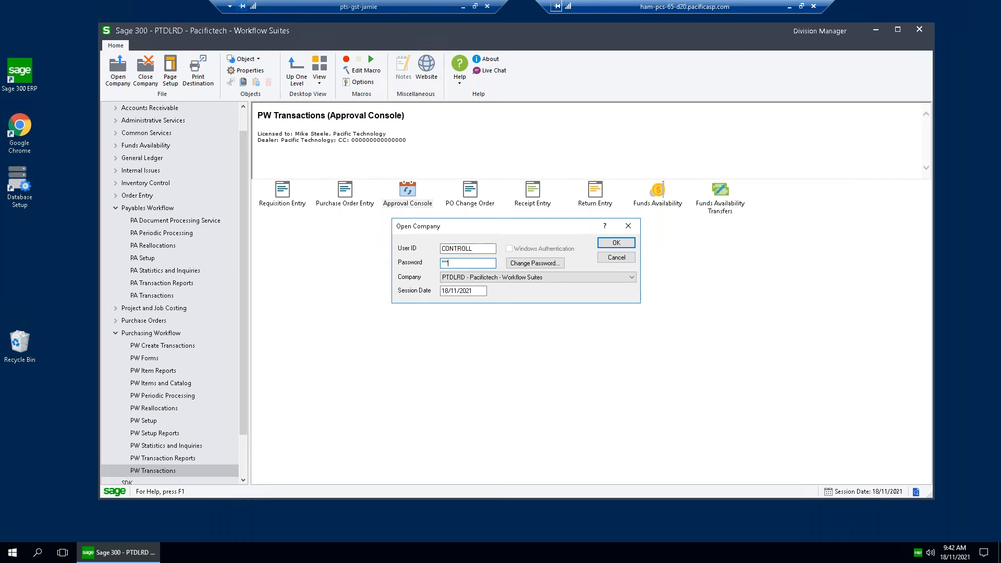
key(Return)
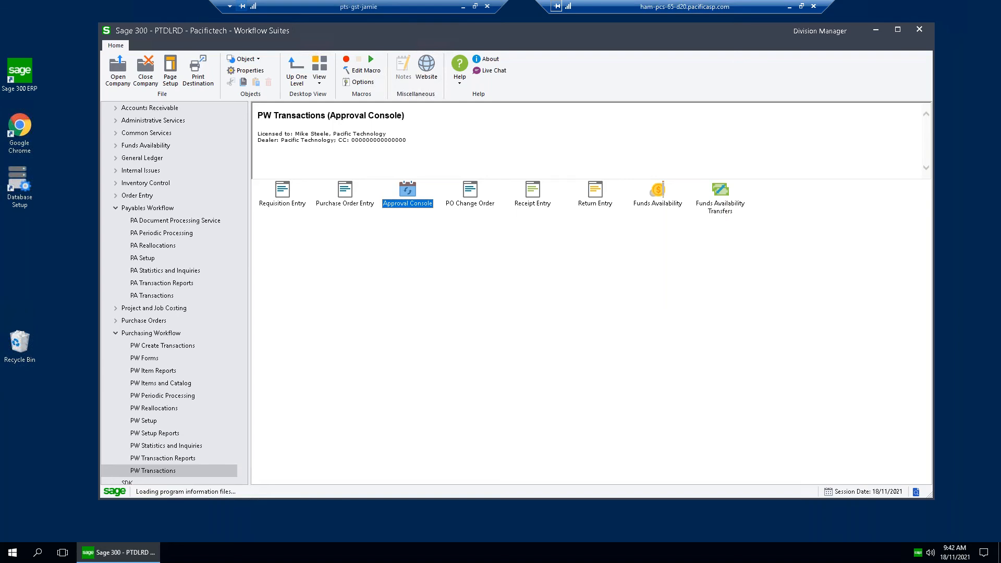
Approve and post the two STORERM requisitions for MKTG and IT in the PW Approval Console, then close the console.
click(198, 281)
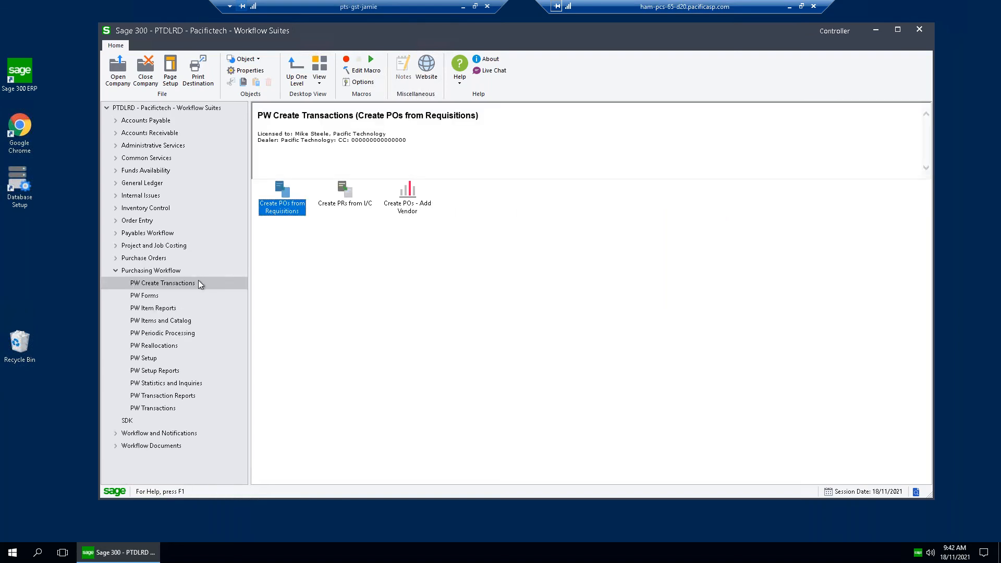
click(161, 410)
double_click(406, 194)
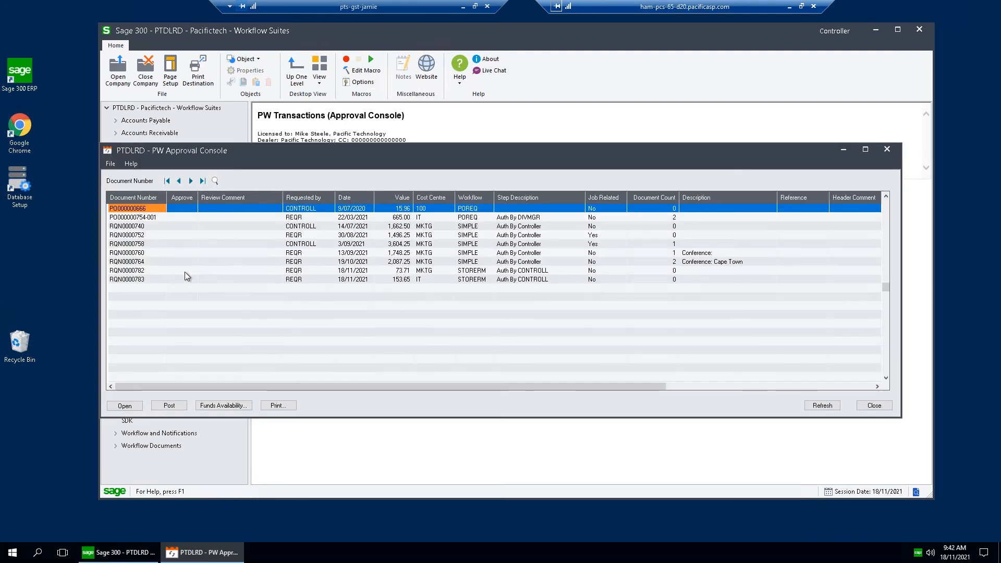
click(184, 270)
click(184, 279)
click(161, 406)
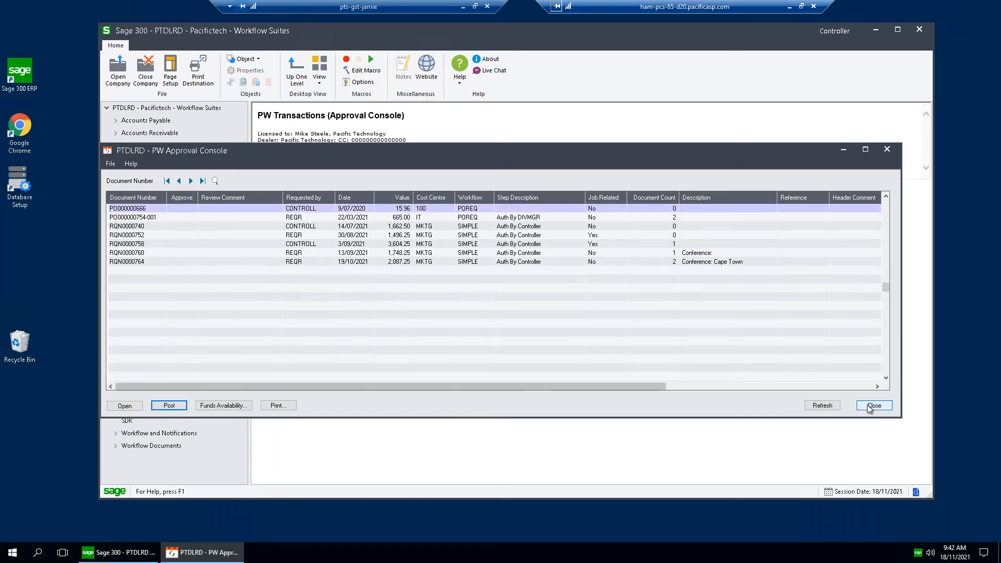
click(884, 404)
List documents of all statuses in the PW Management Inquiry and go to the most recent records.
click(183, 383)
double_click(349, 190)
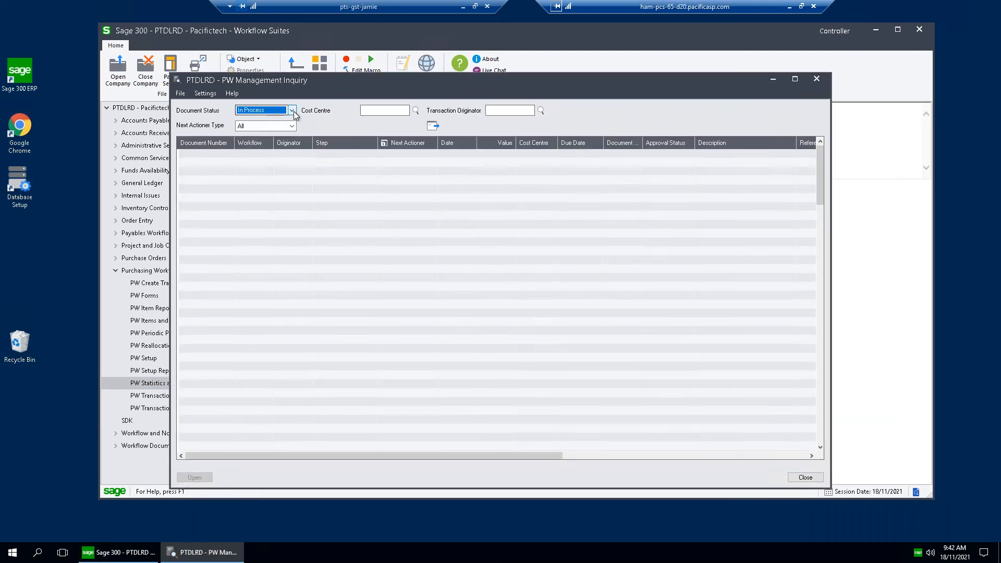
click(292, 110)
click(261, 178)
click(436, 126)
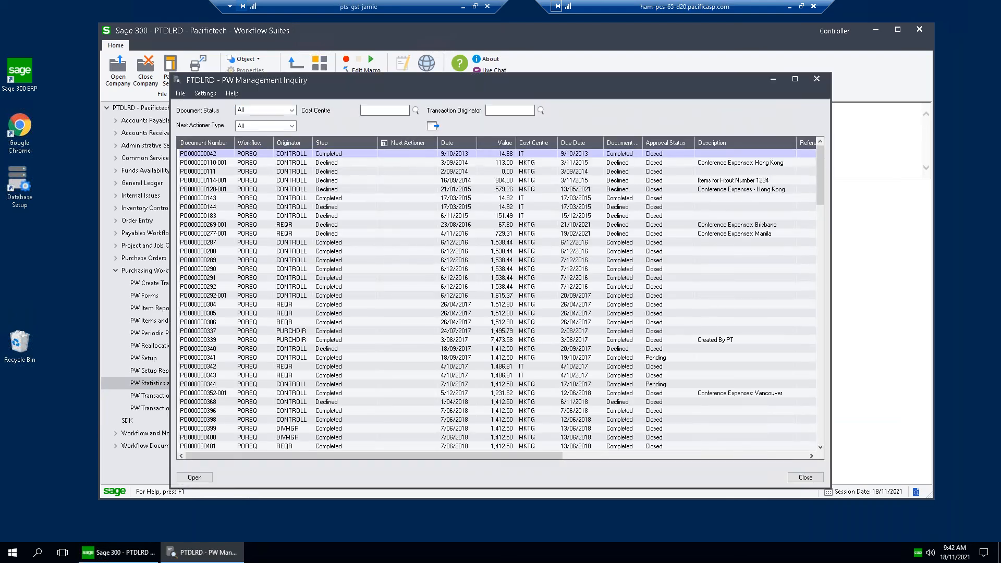
click(248, 215)
key(ctrl+End)
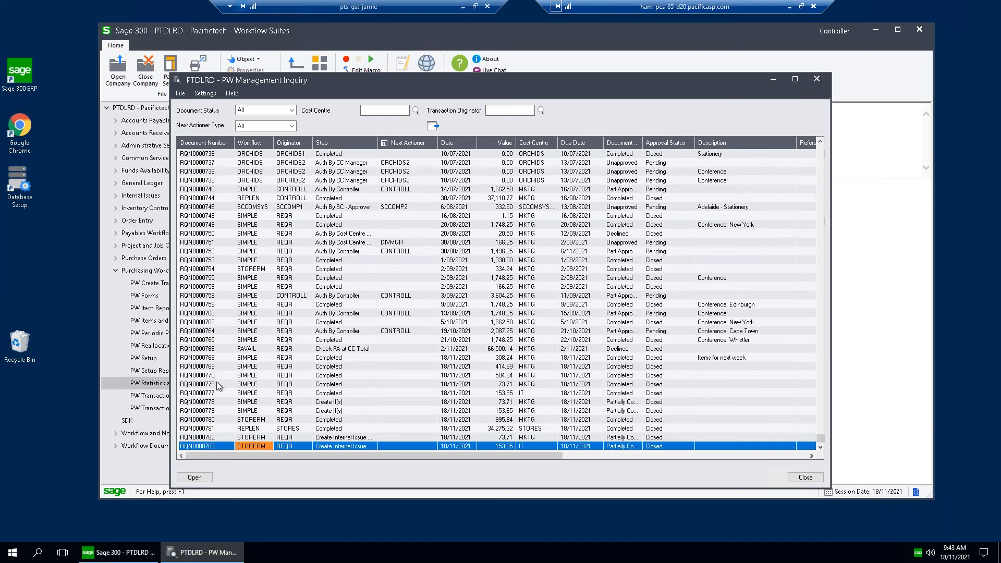
Open the latest MKTG storeroom requisition from the inquiry, check the internal issue number on both lines, and close it.
click(207, 438)
click(237, 465)
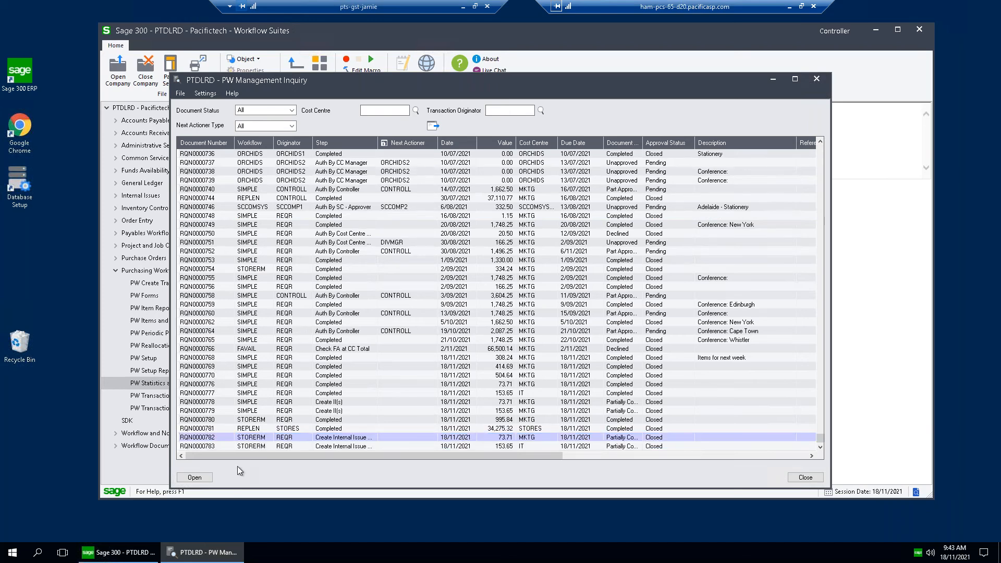
double_click(251, 441)
drag(252, 442, 520, 440)
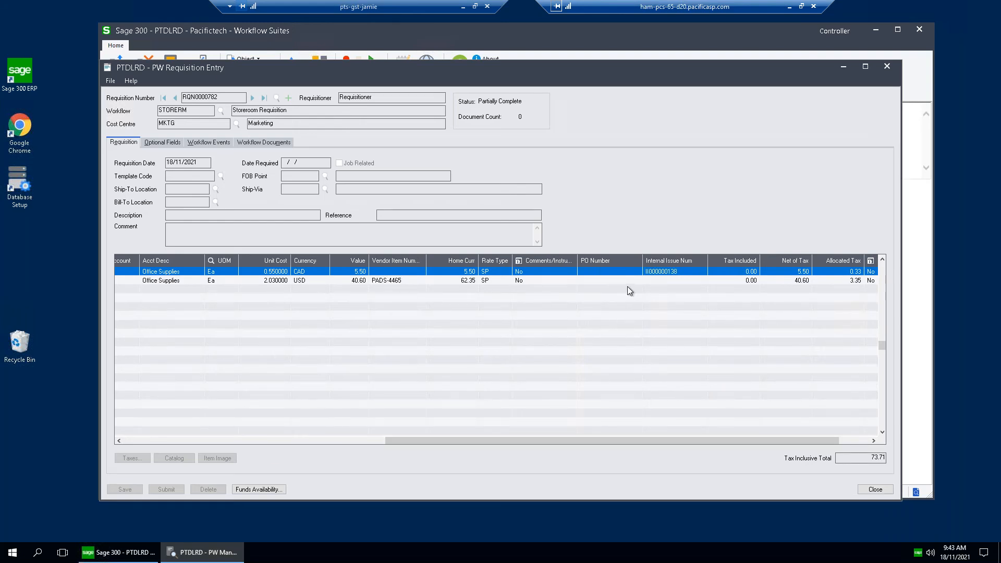
click(670, 274)
click(670, 280)
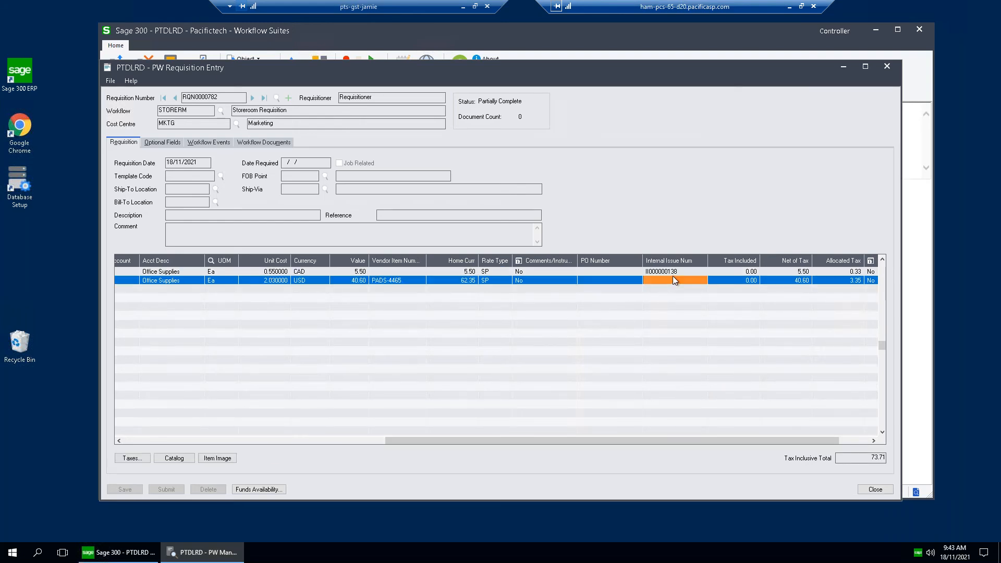
click(678, 268)
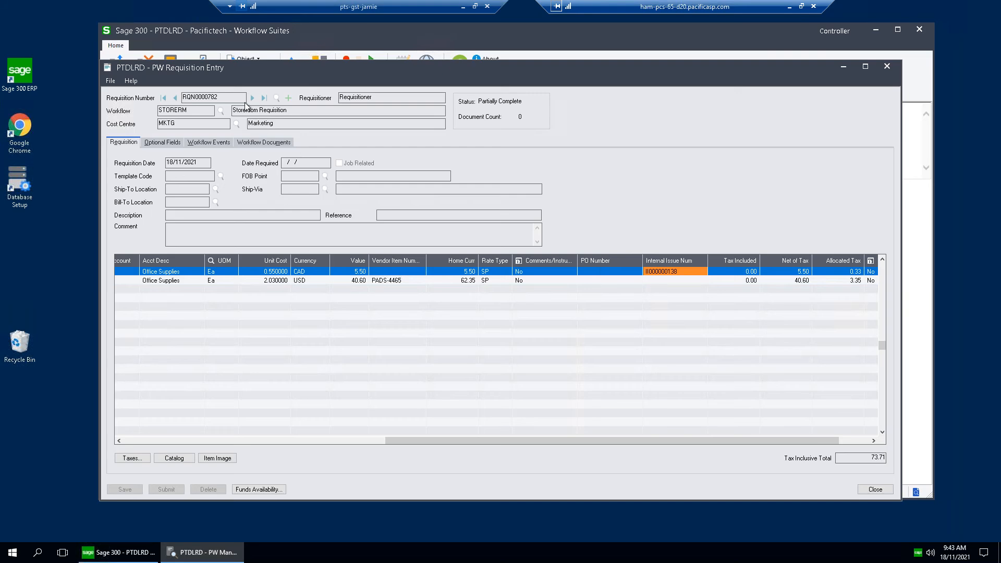
click(893, 69)
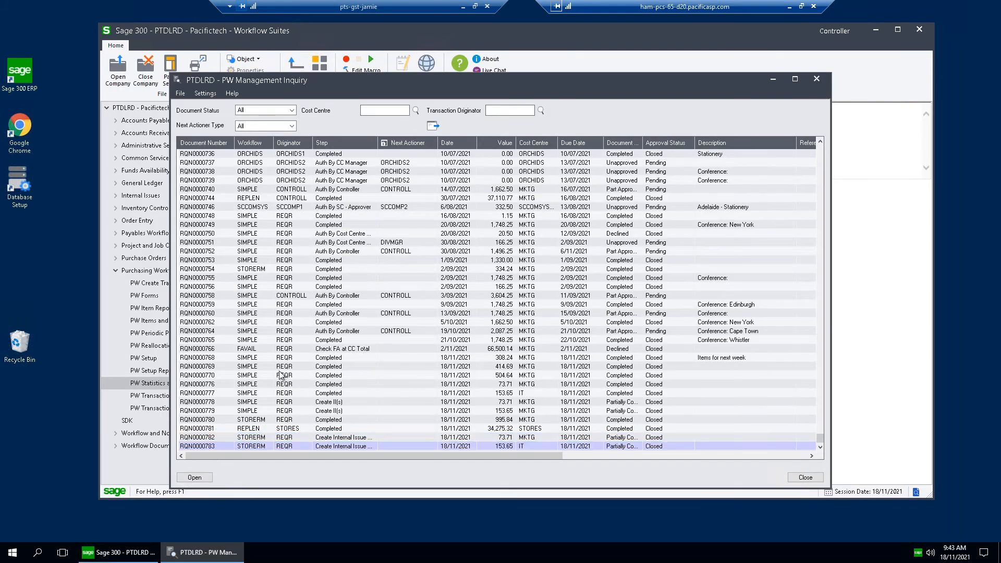
Review the PENS and PAPER lines of the IT storeroom requisition, then close it and the Management Inquiry.
click(233, 287)
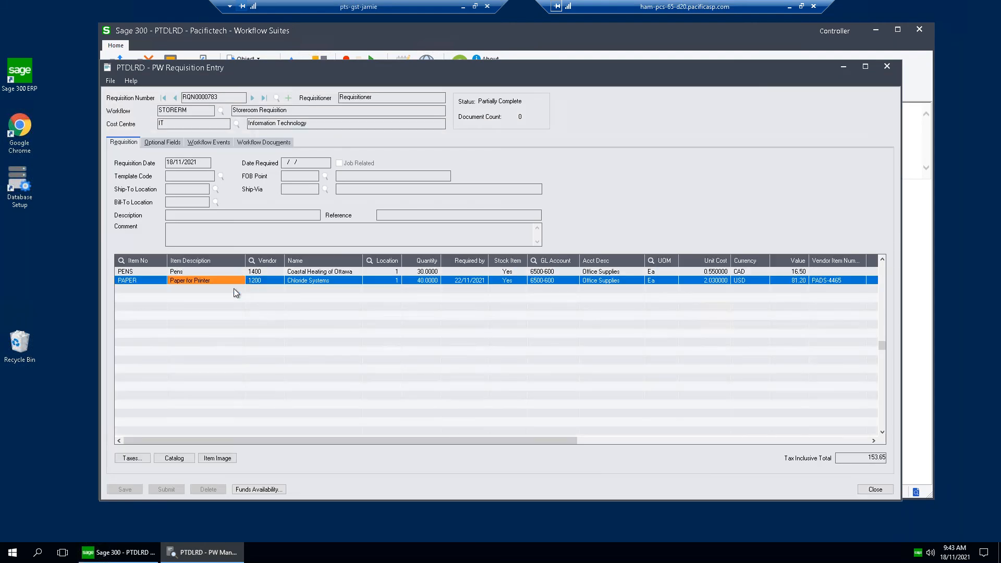
click(264, 275)
drag(376, 441, 344, 443)
click(886, 67)
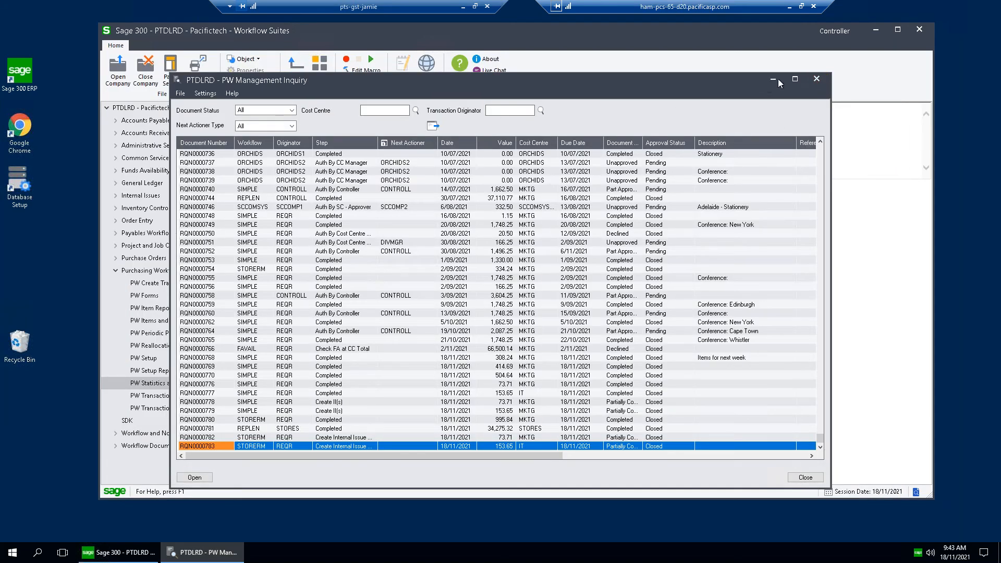
click(816, 78)
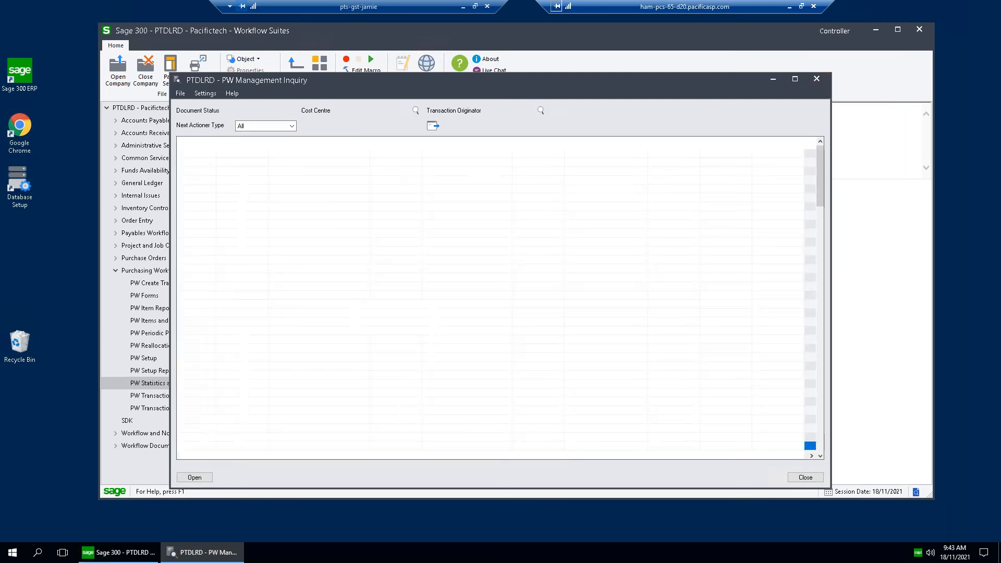
Run Create Issues from Reqs. in Internal Issues for the full range of requisition numbers, and close it.
click(115, 196)
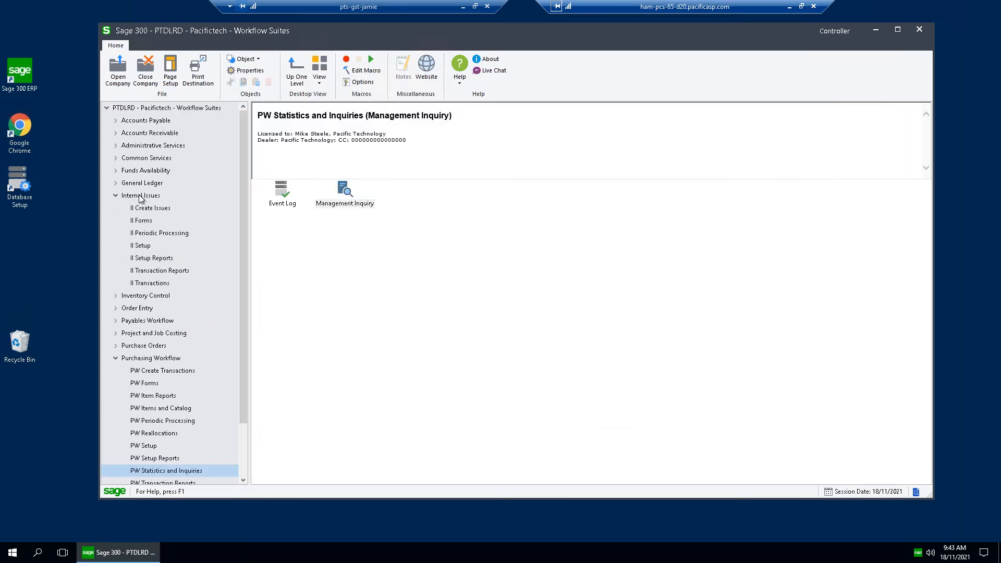
click(141, 196)
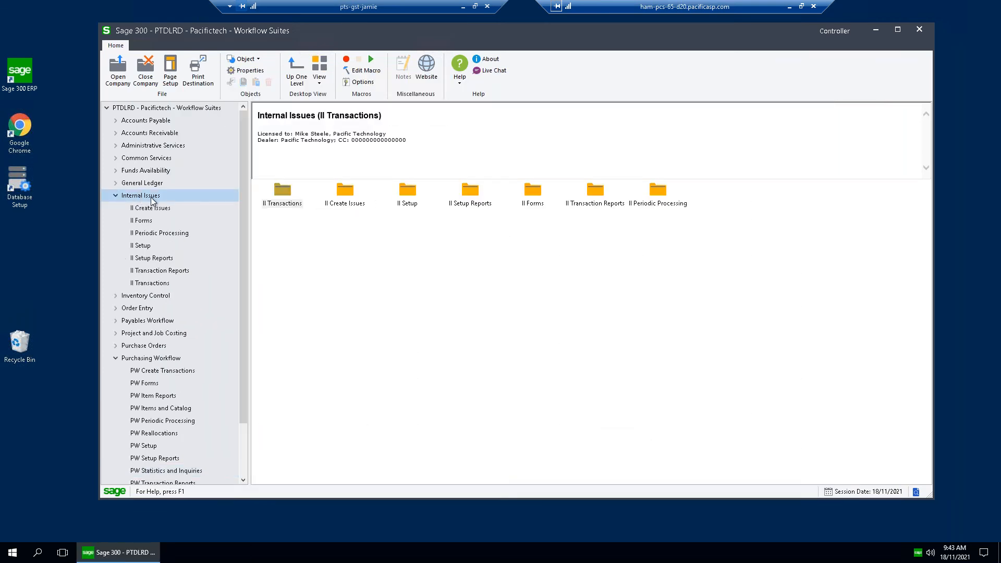
click(153, 209)
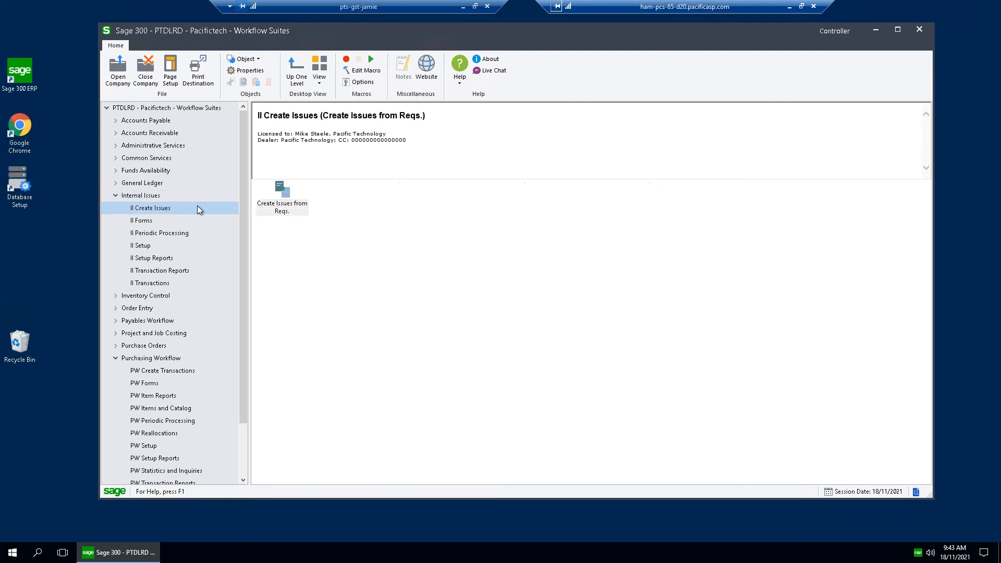
double_click(283, 197)
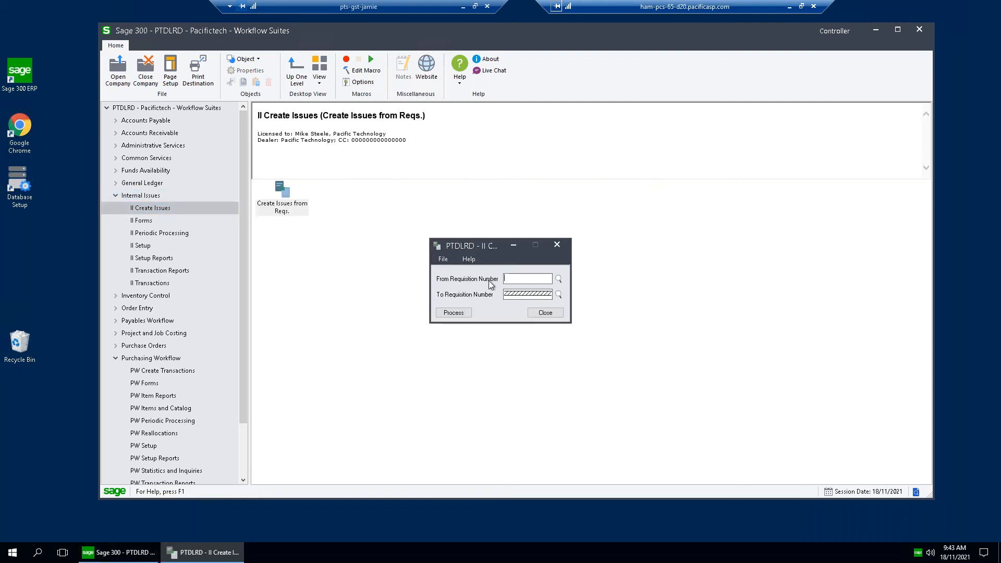
click(462, 312)
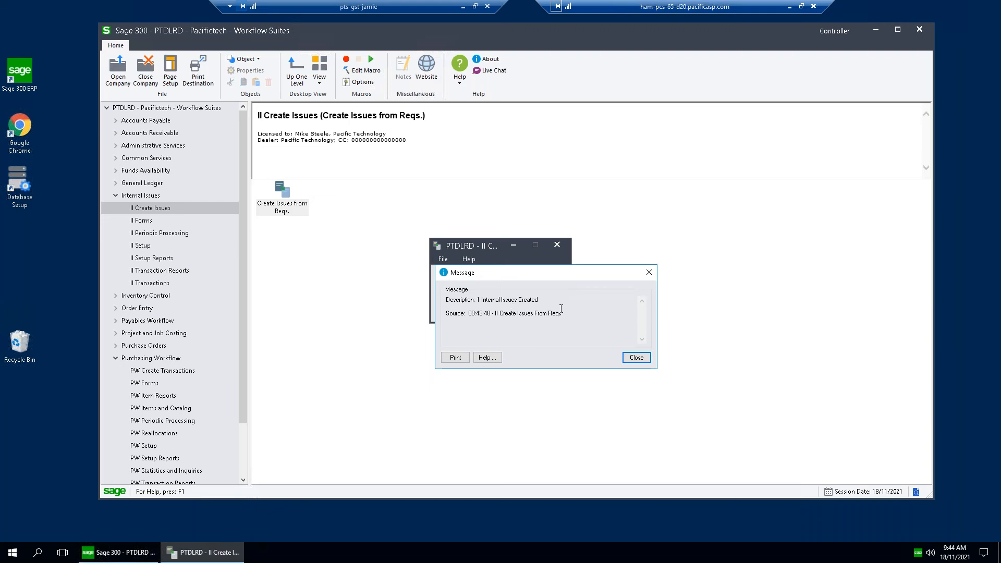
click(637, 357)
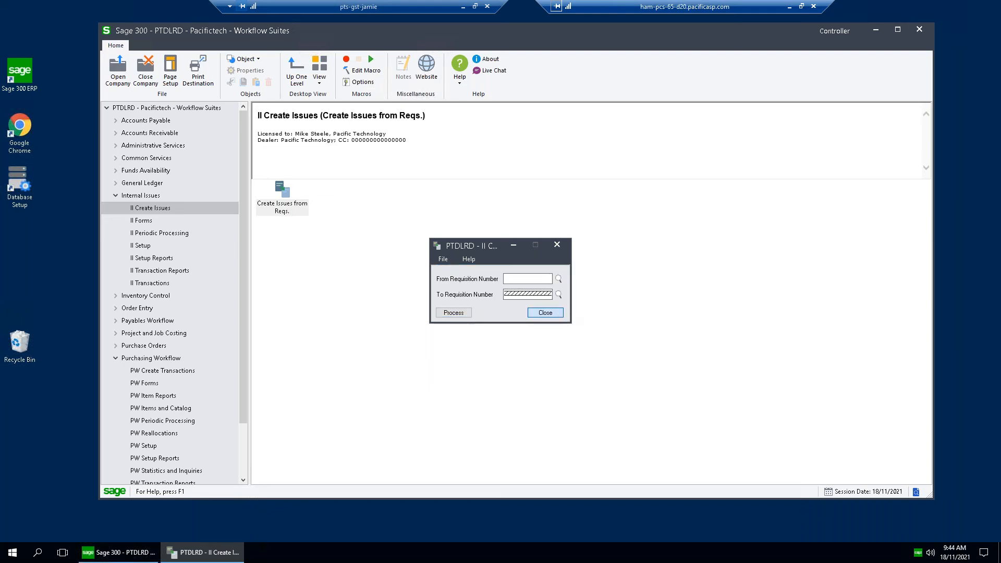
click(545, 313)
Open Internal Issues from II Transactions and examine the PAPER lines in the newly created Marketing issue.
click(163, 283)
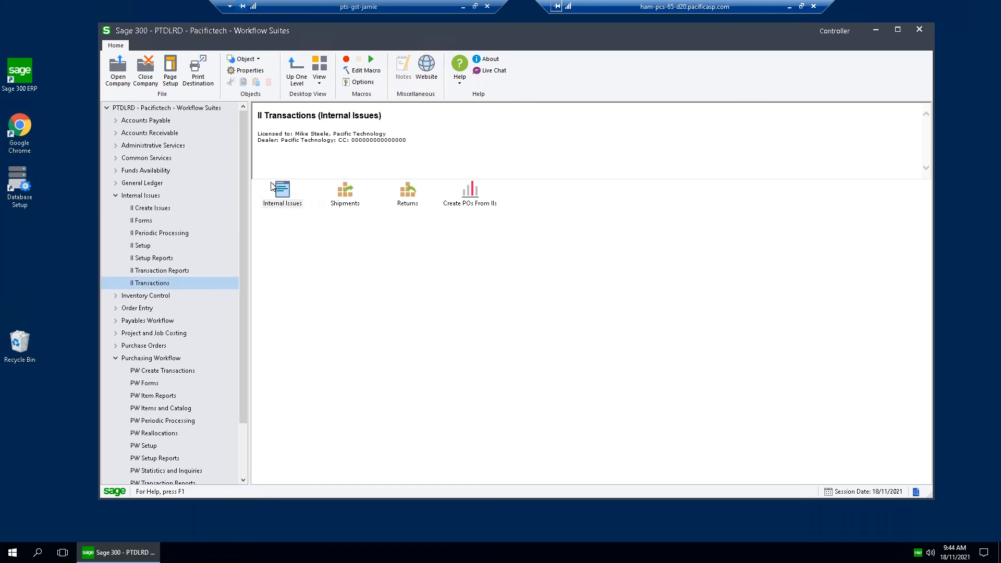
click(282, 189)
double_click(290, 196)
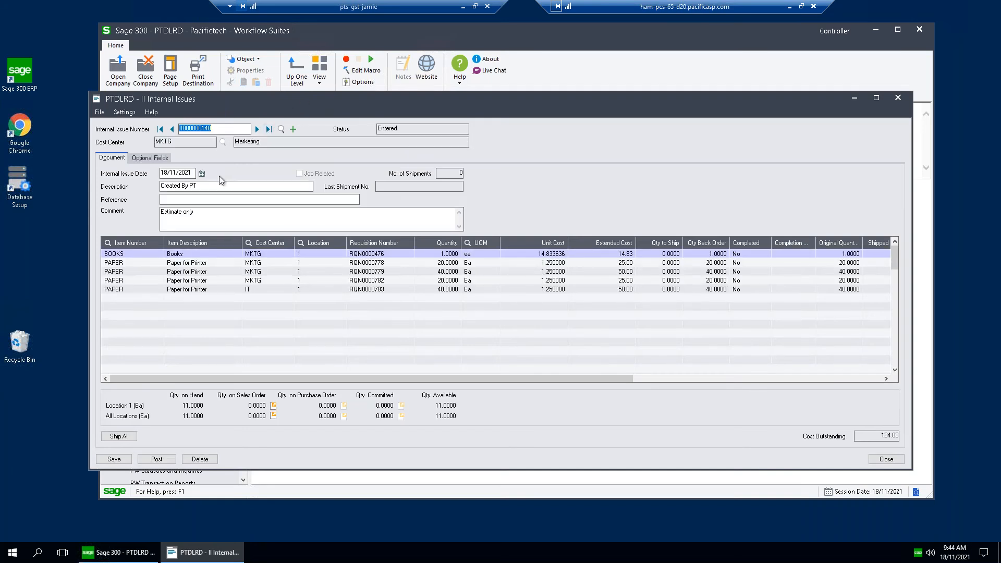
click(202, 263)
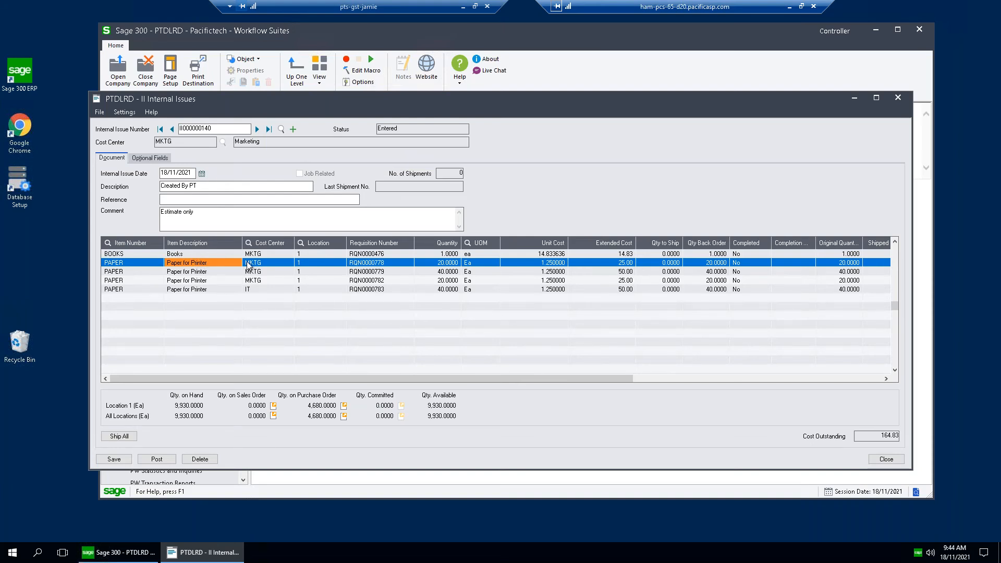
click(331, 102)
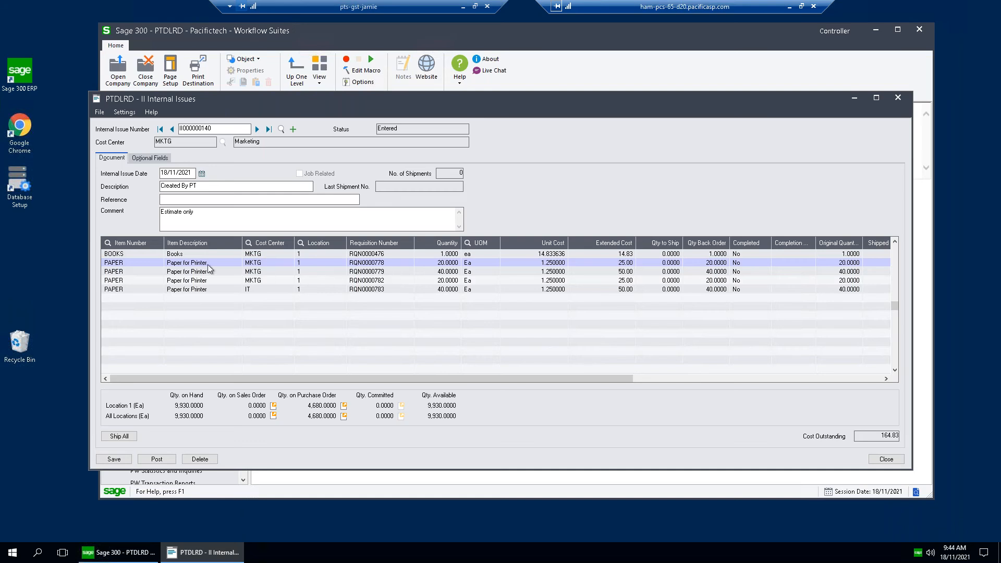
click(175, 263)
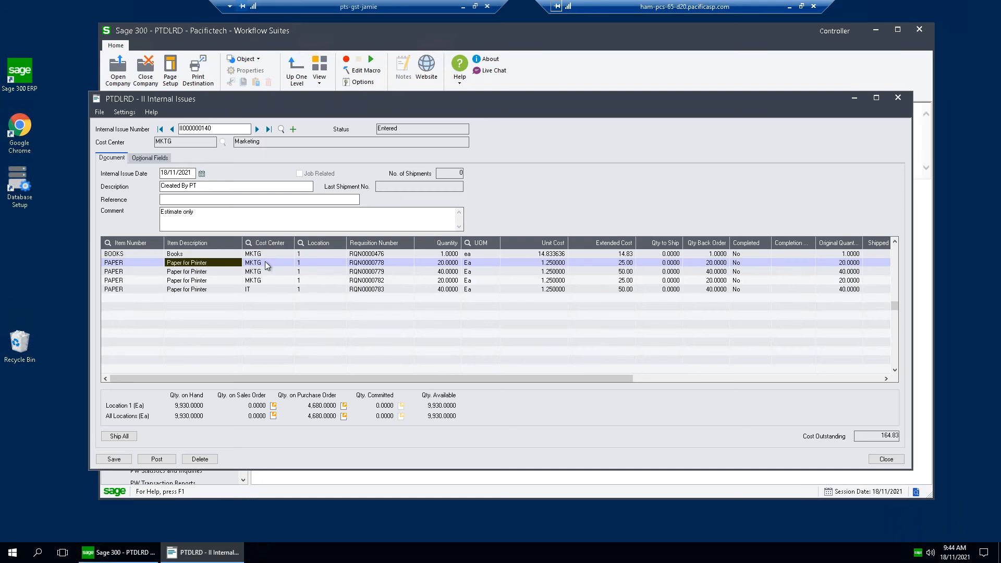
Compare requisition numbers and quantities on the MKTG and IT paper lines of the internal issue, and close it.
click(372, 280)
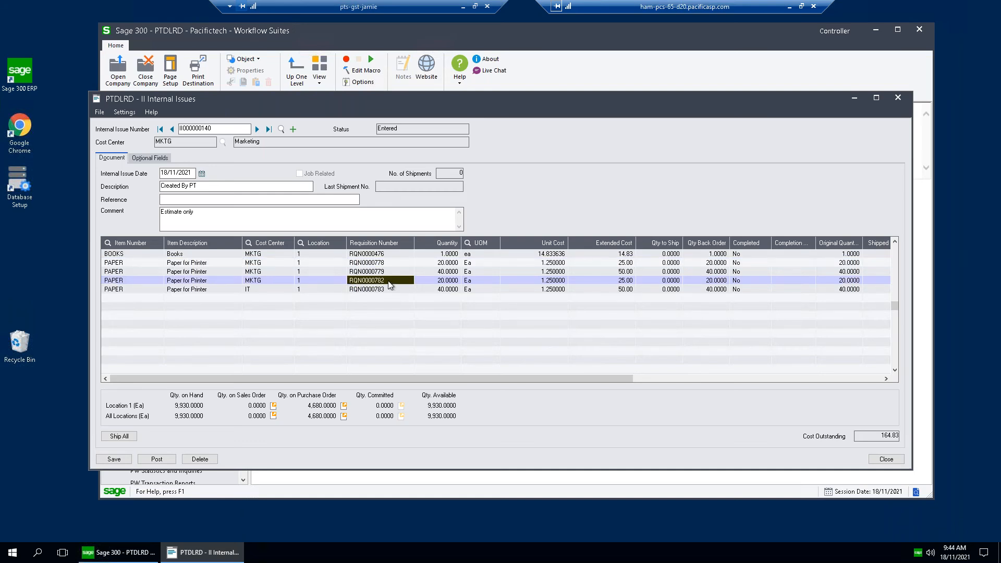
click(442, 282)
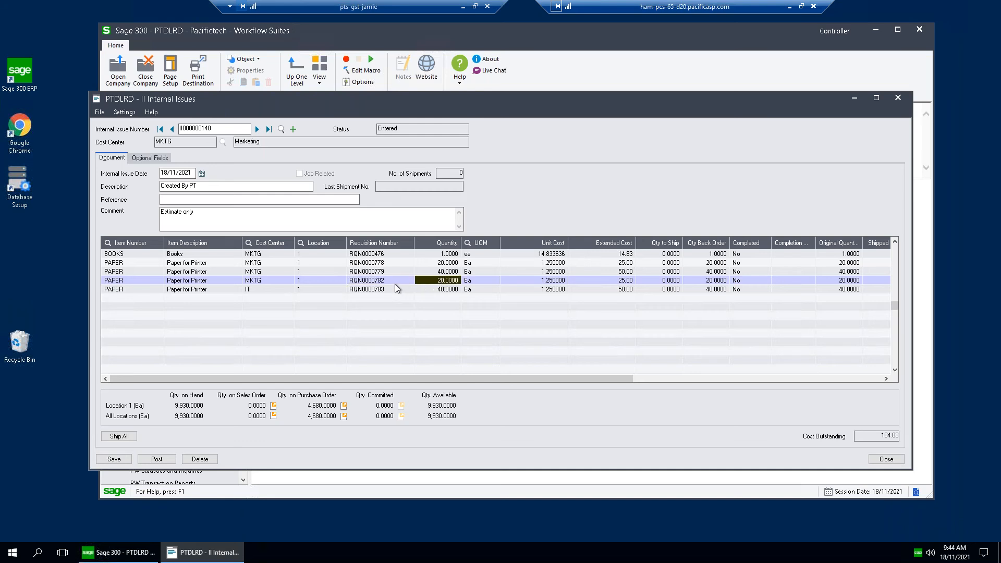
click(377, 290)
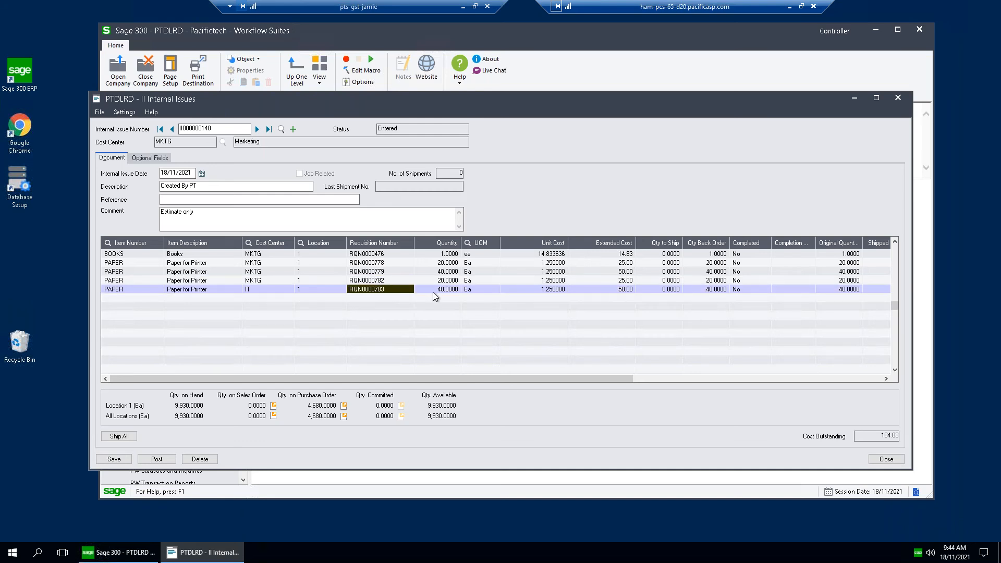
click(446, 291)
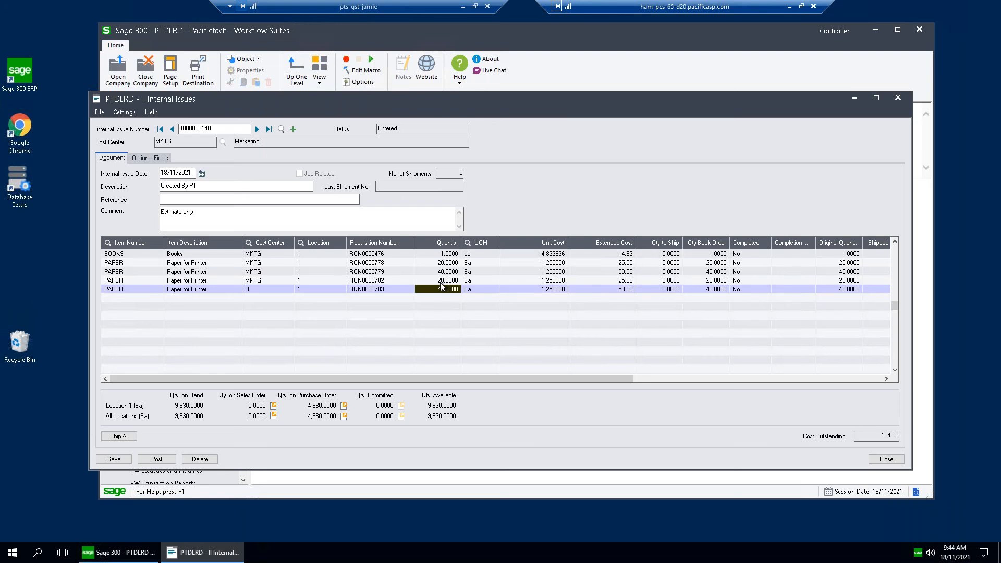
click(441, 281)
click(440, 290)
click(388, 264)
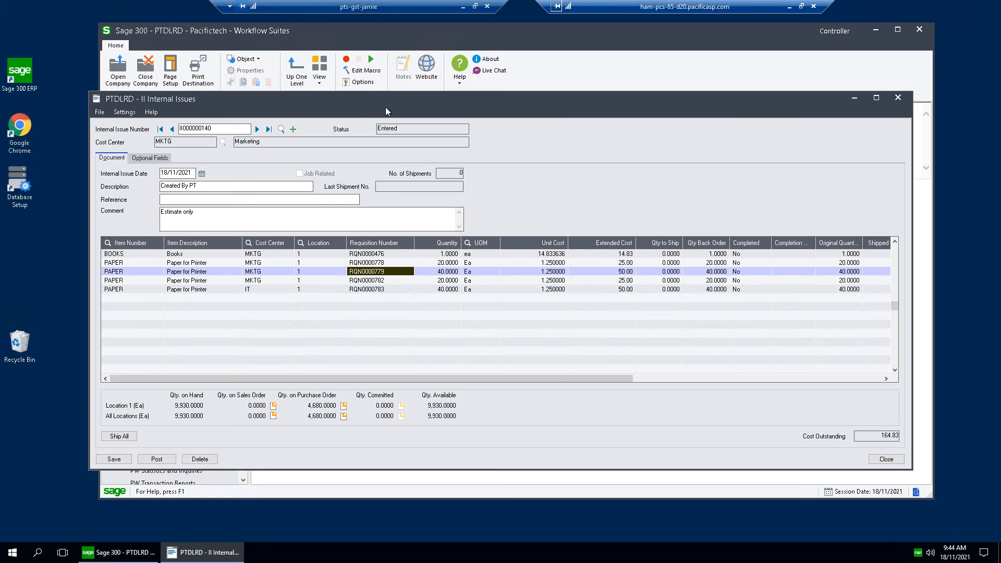
drag(429, 105, 432, 93)
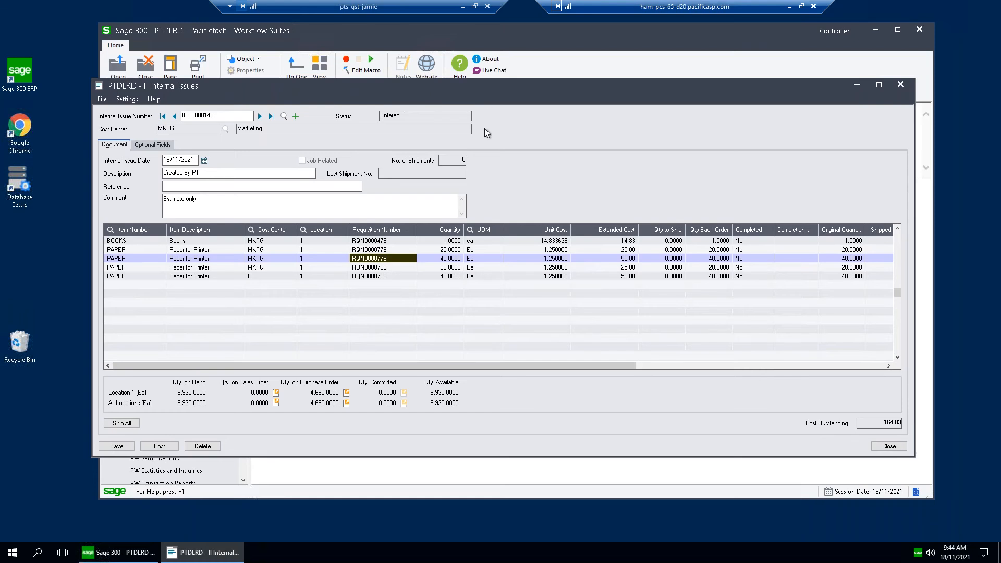
click(901, 85)
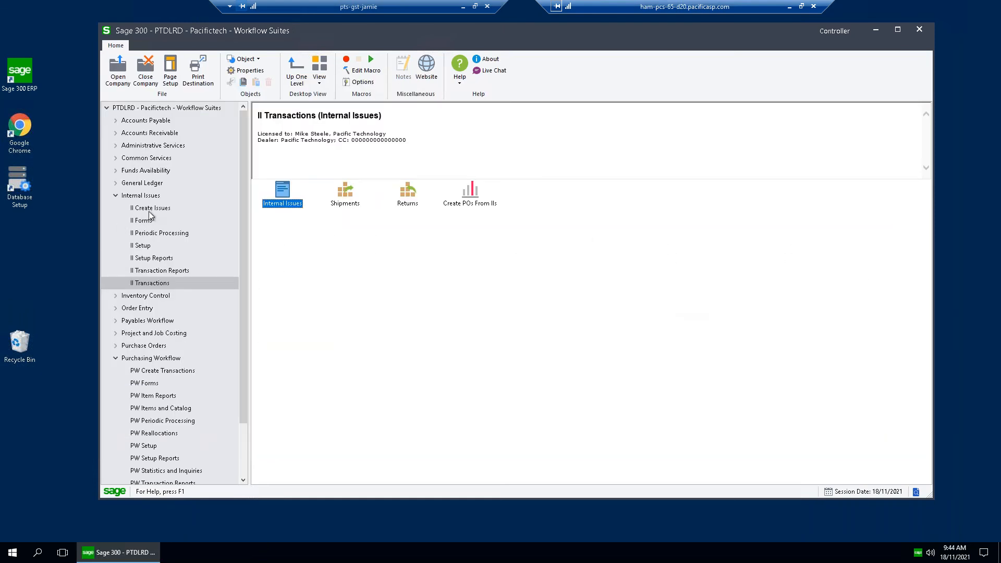
Look at Create Issues from Reqs. in Internal Issues and select Create POs from Requisitions in PW Create Transactions.
click(151, 208)
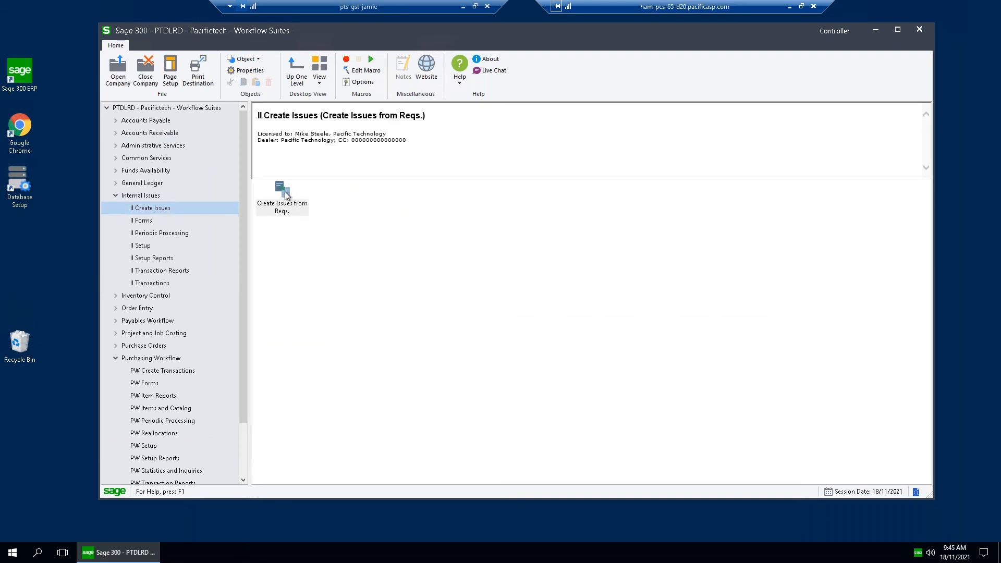
scroll(246, 205, down, 1)
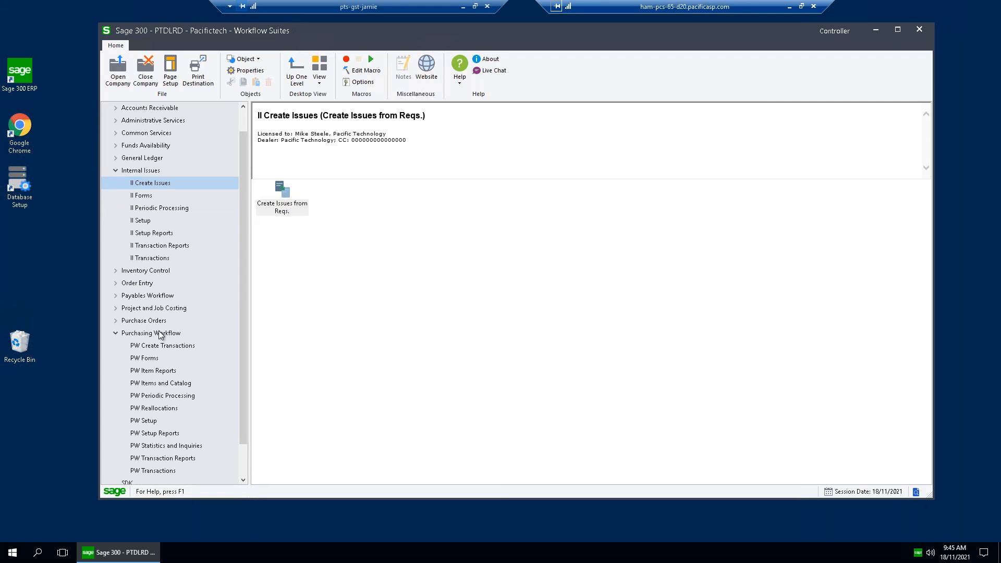
click(187, 346)
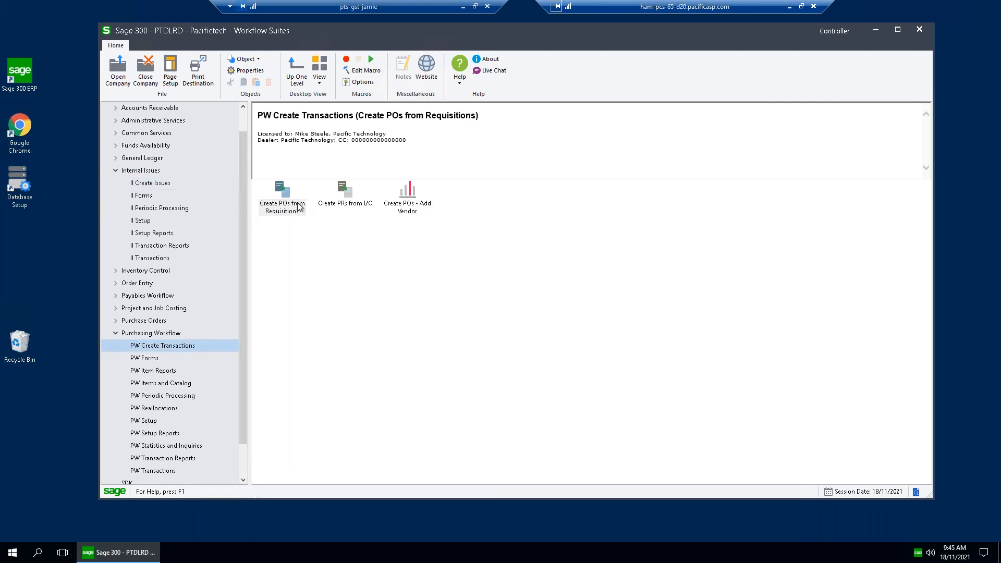
click(287, 200)
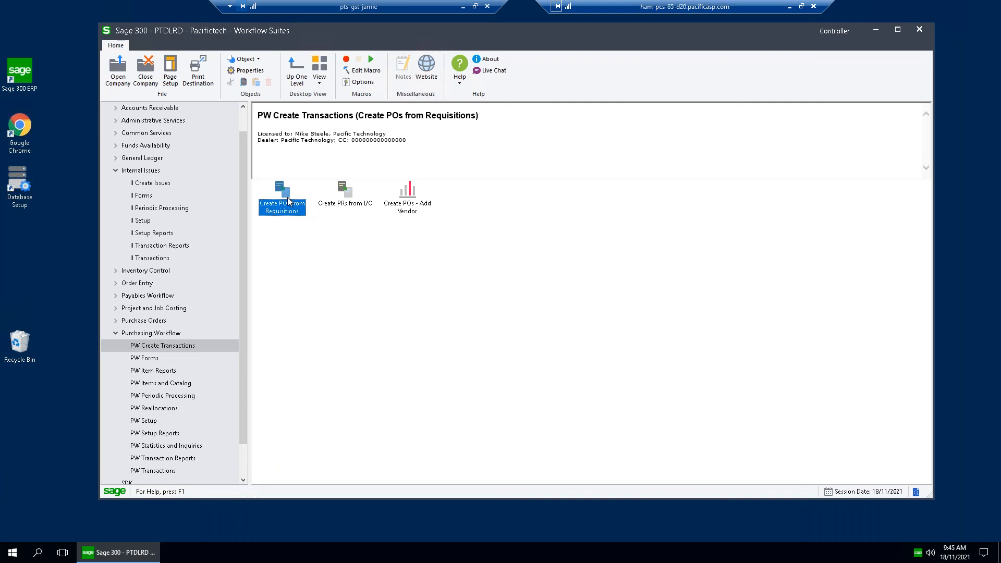
Revisit II Create Issues, and look at the Returns and Shipments functions in II Transactions.
click(167, 183)
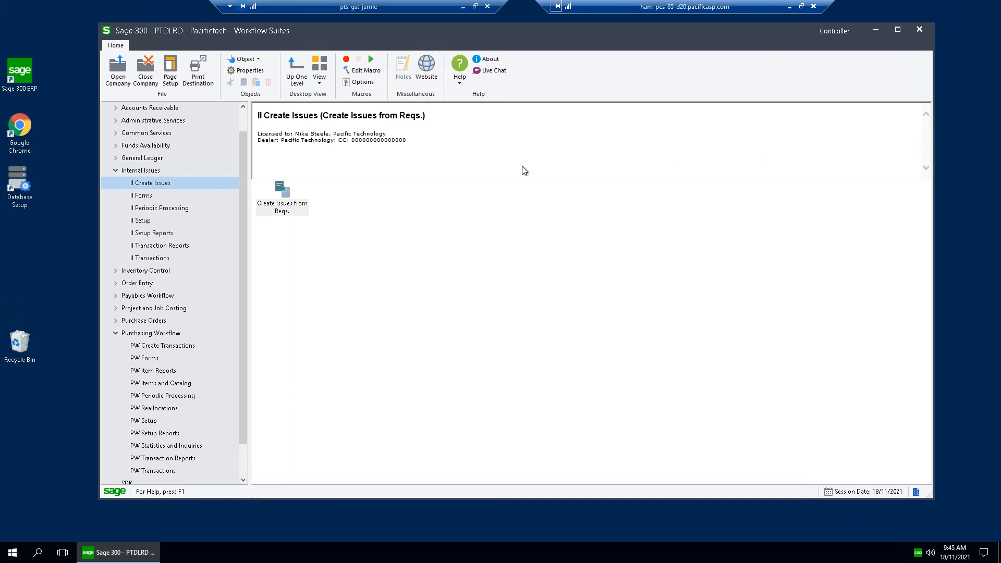
click(155, 259)
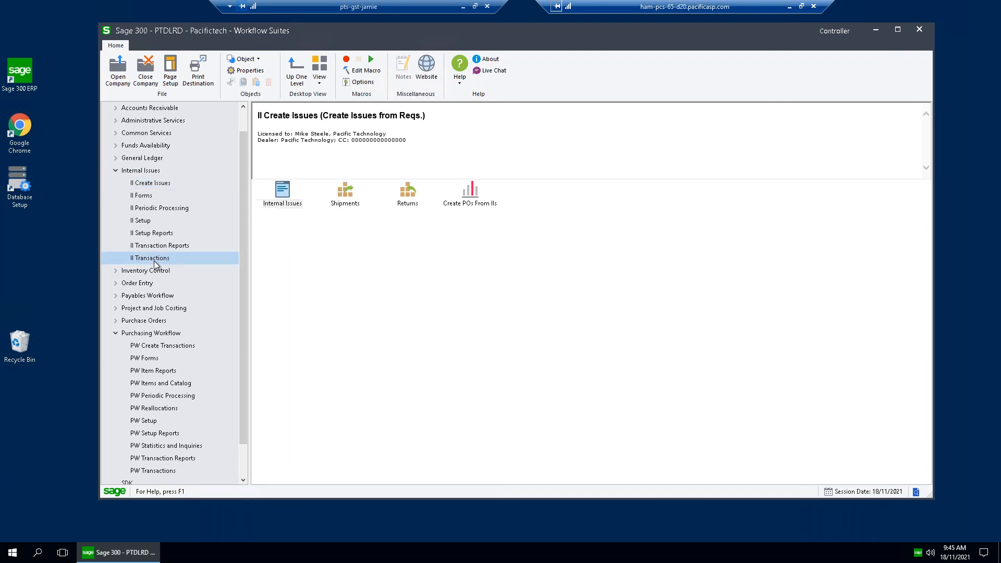
click(409, 195)
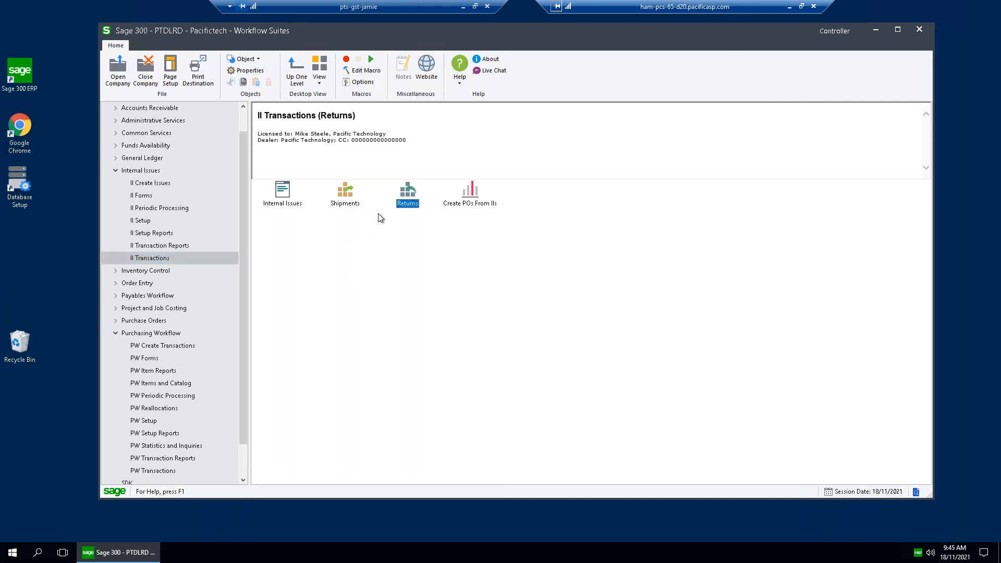
click(347, 197)
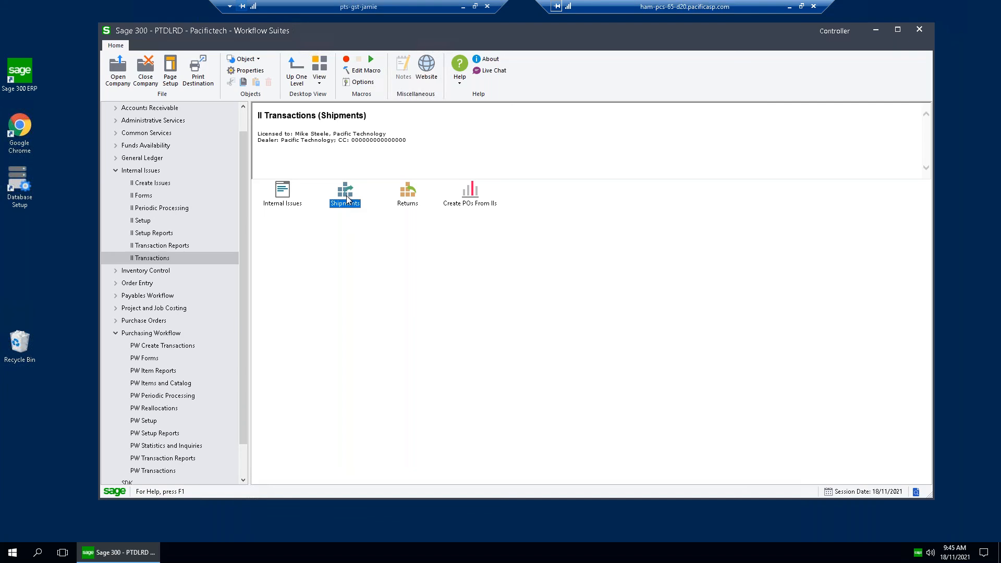
Minimize the Sage 300 remote session, switch to the Internal Issues Webinar in PowerPoint, and present the Internal Issues Benefits slide.
drag(444, 33, 406, 7)
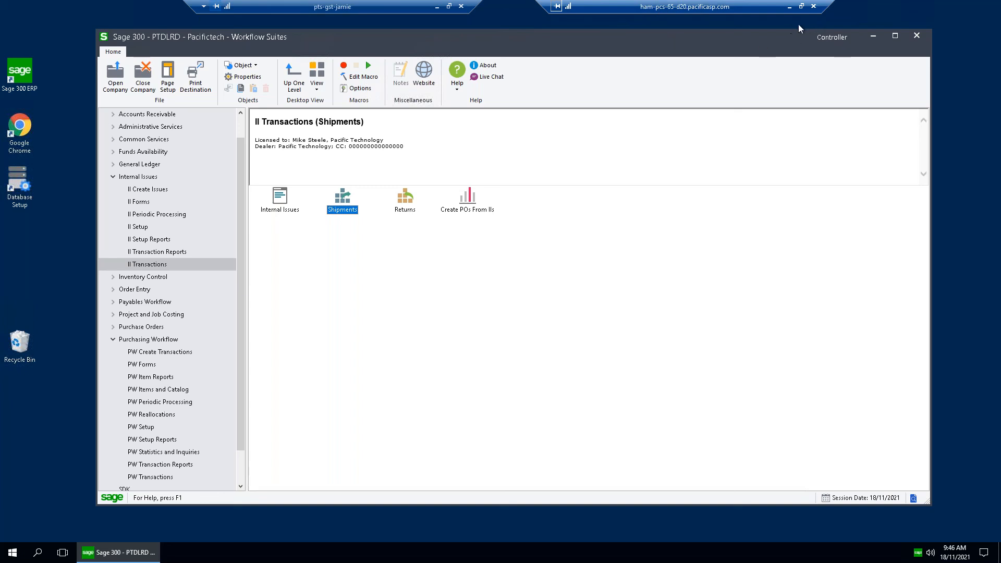
click(789, 7)
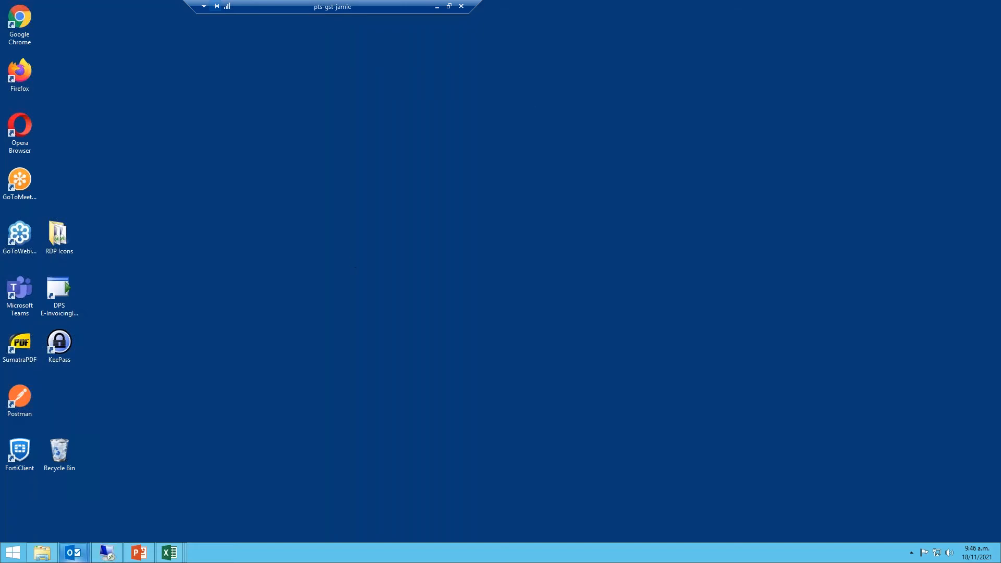
click(139, 552)
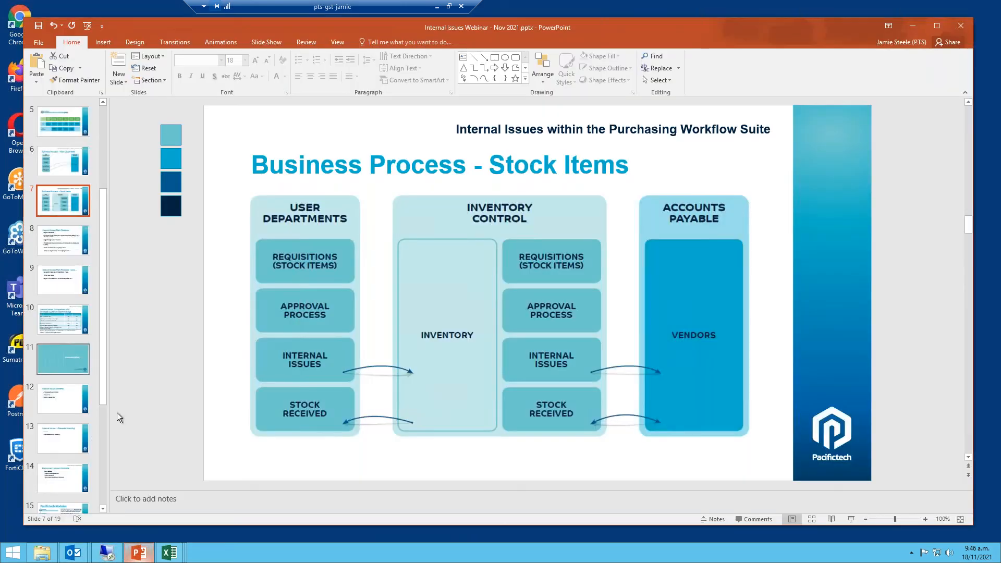
click(391, 68)
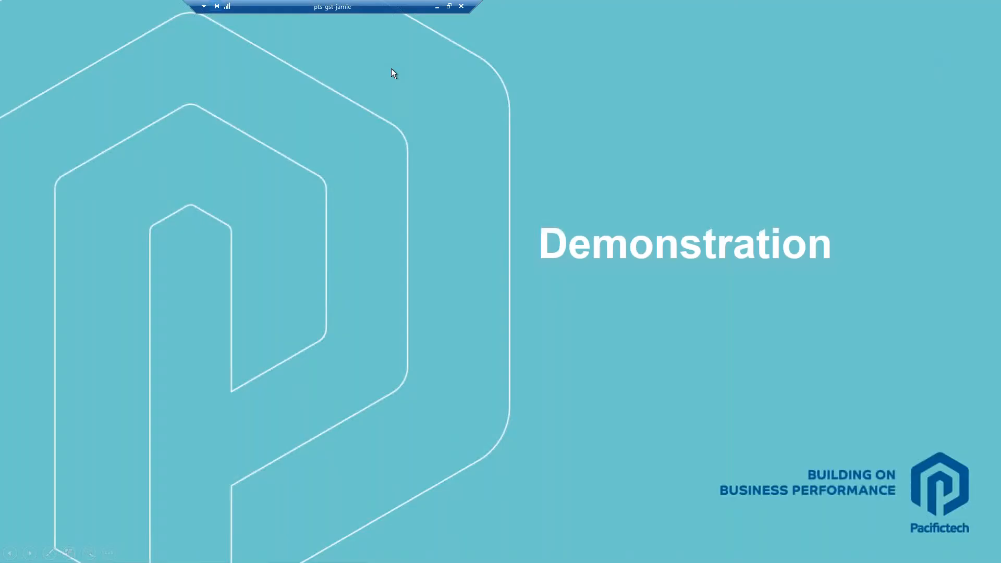
click(391, 67)
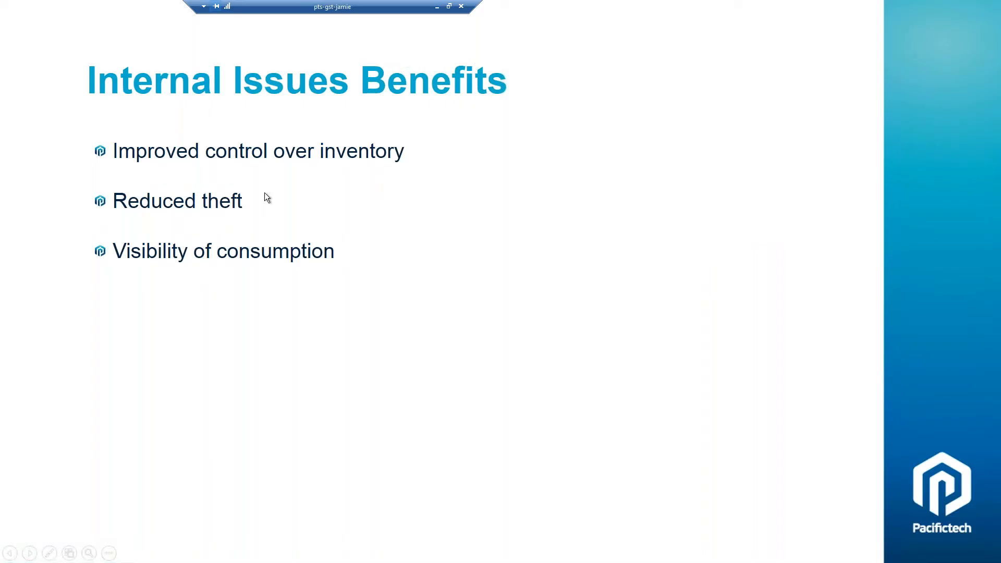